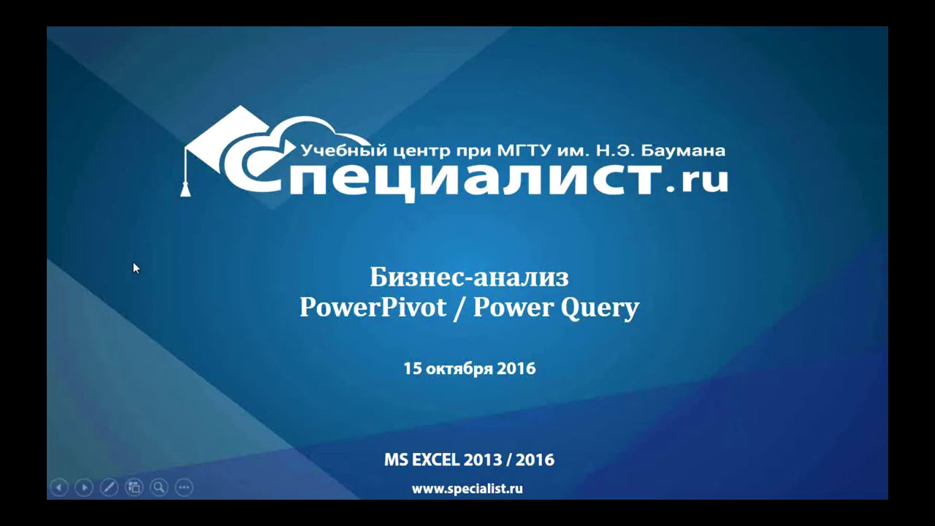
- Advance the slideshow to slide 5, 'Когда НЕ стоит использовать PowerPivot'
key("Right")
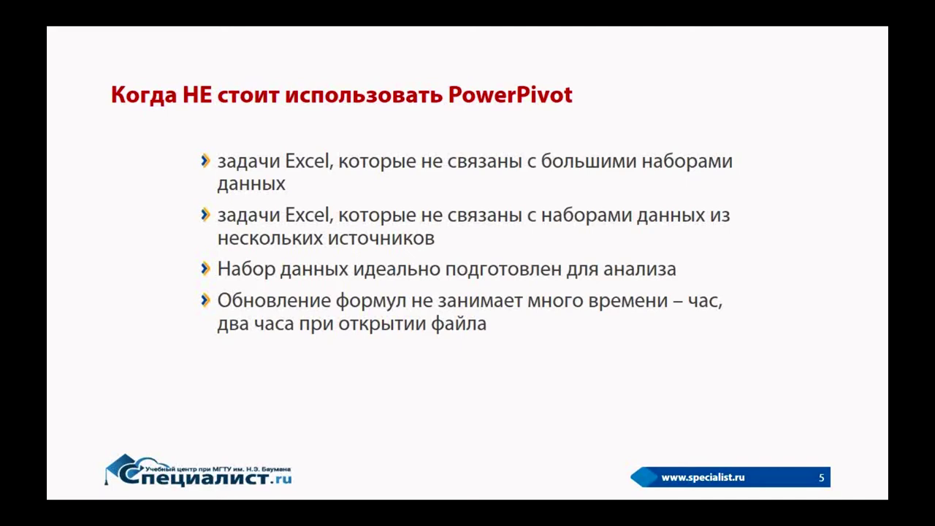
- Go past the multi-table report question to the 'Задача №1' data model slide
key("Right")
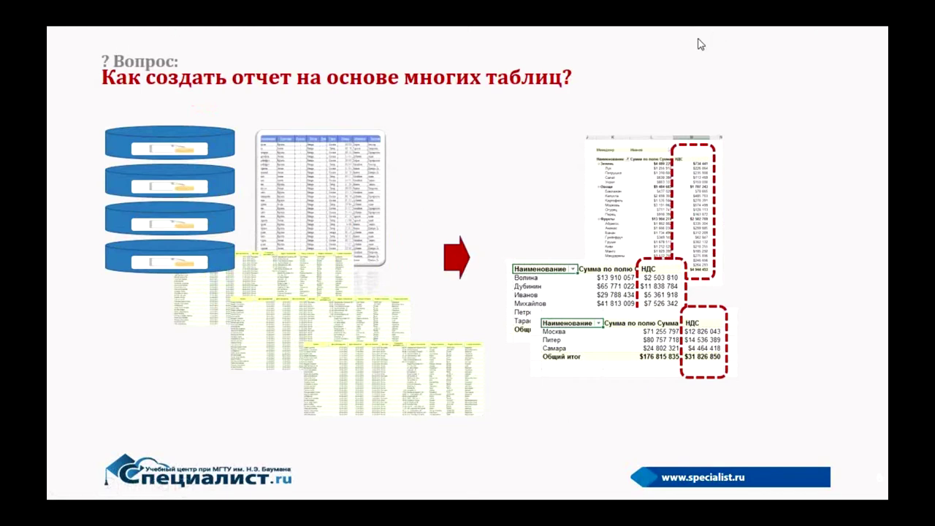
left_click(522, 169)
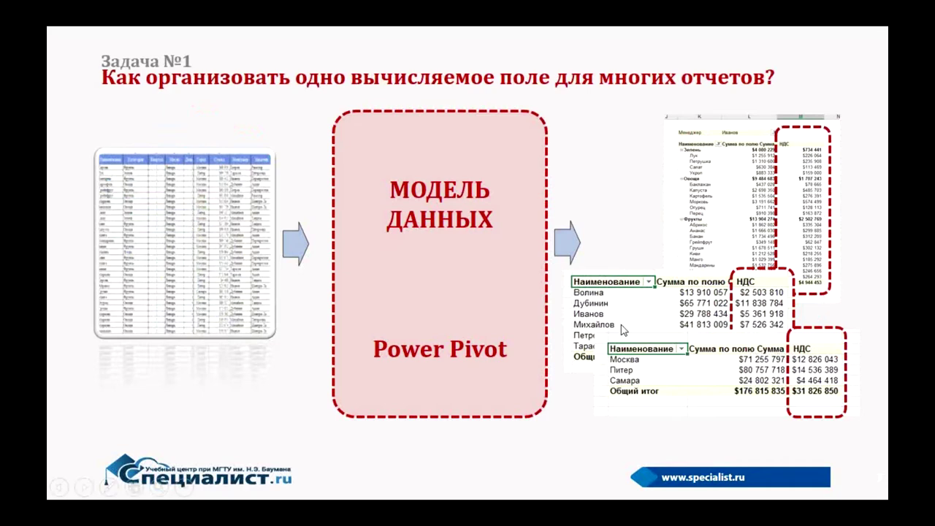
- Move past the records and 'Кривые таблицы' questions to the 'БИЗНЕС-АНАЛИЗ' title slide
key("Right")
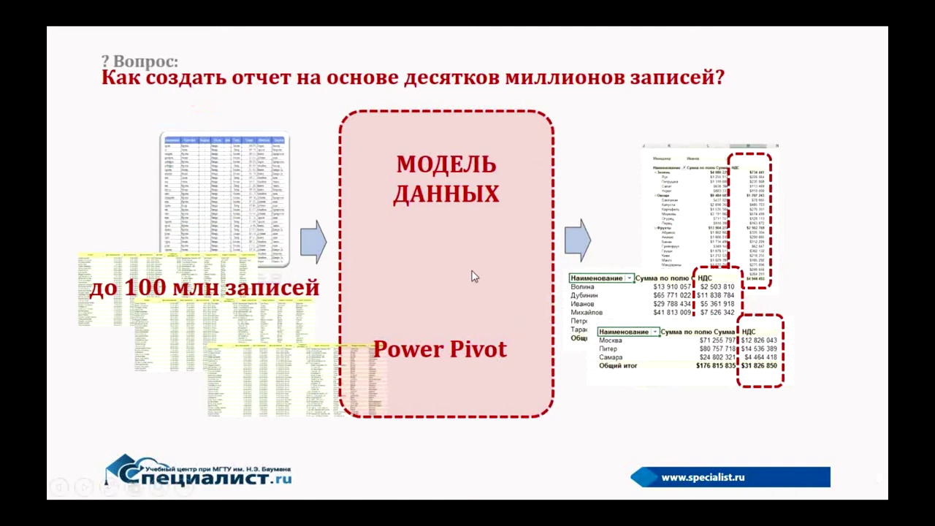
left_click(780, 360)
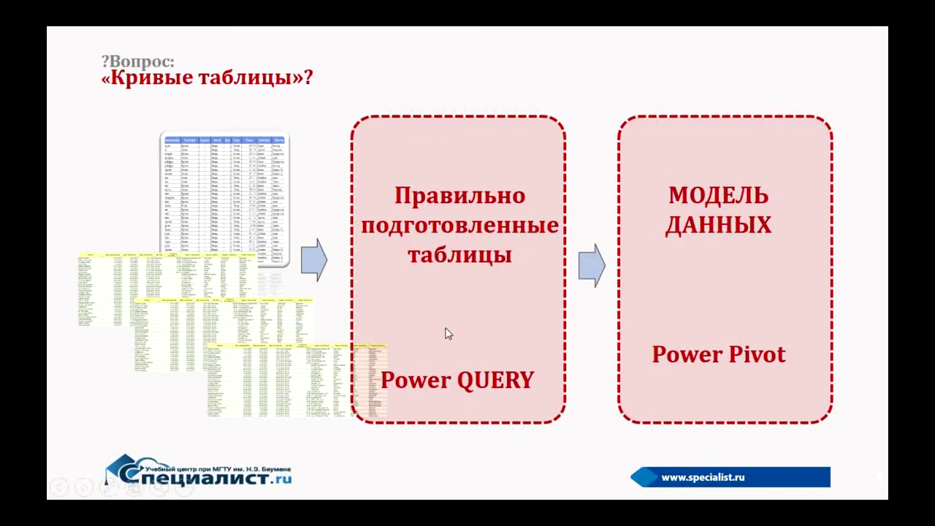
key("Right")
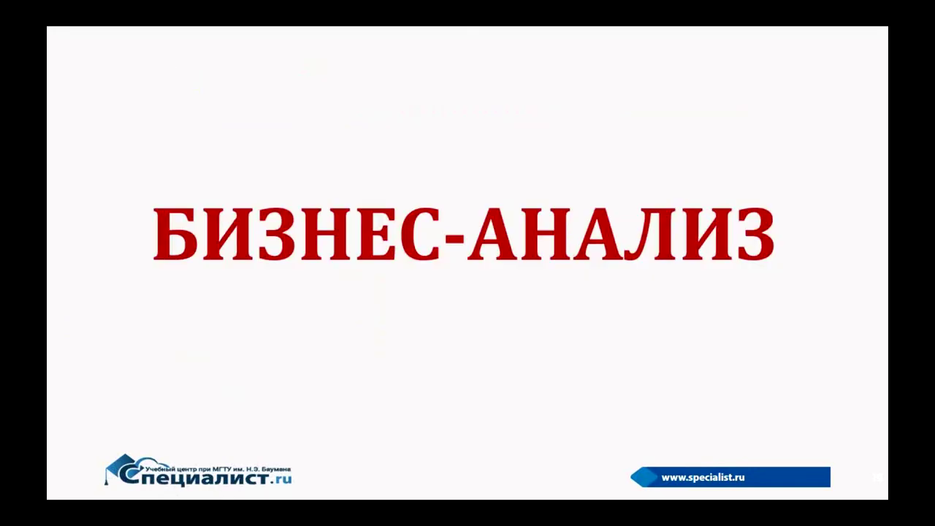
- Revisit the Power Query/Power Pivot slide, then advance through БИЗНЕС-АНАЛИЗ to the BI strategy slide
key("Left")
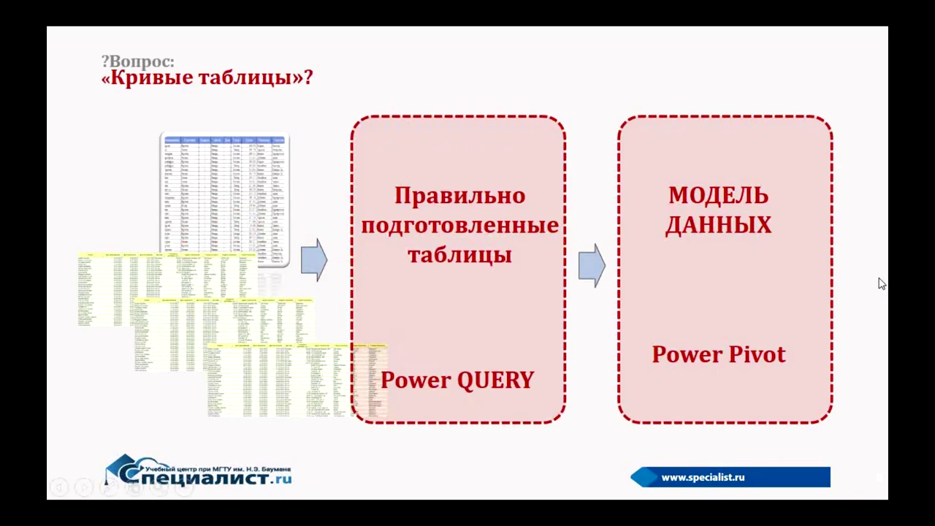
left_click(885, 301)
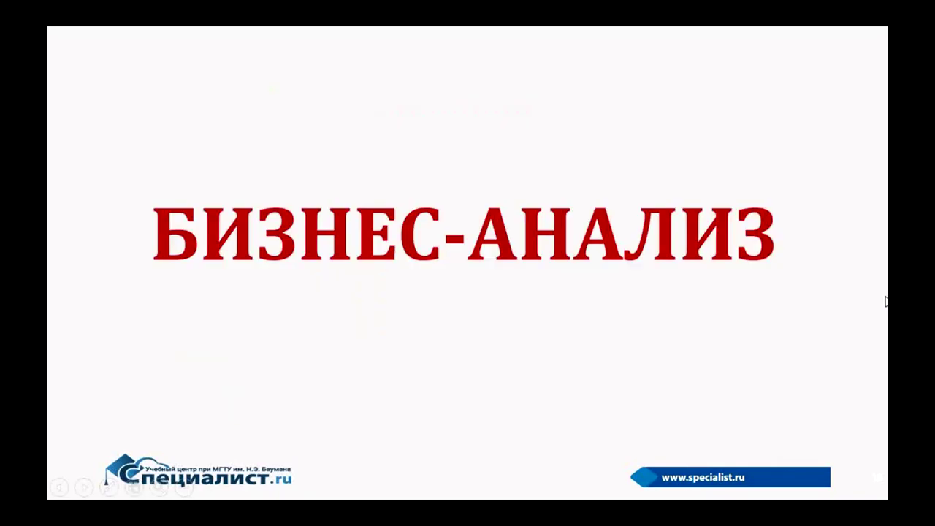
scroll(863, 284, "up", 1)
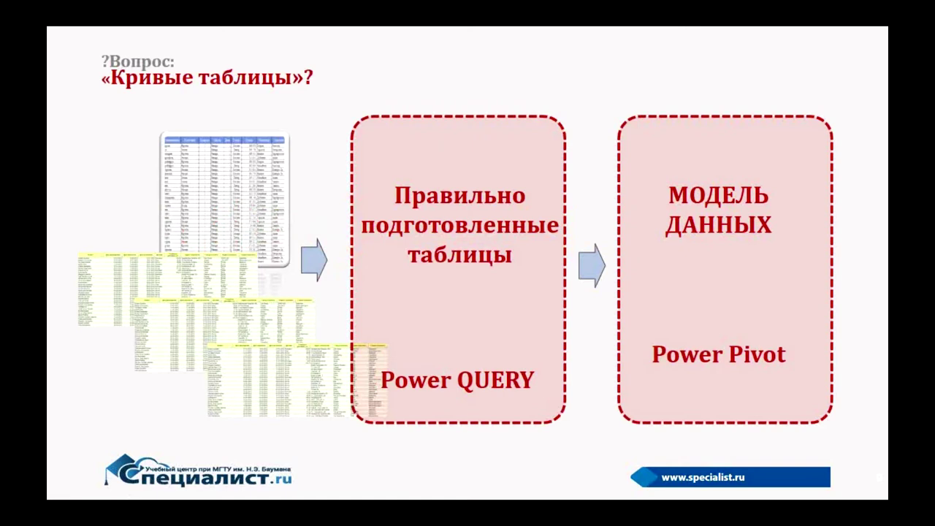
key("Right")
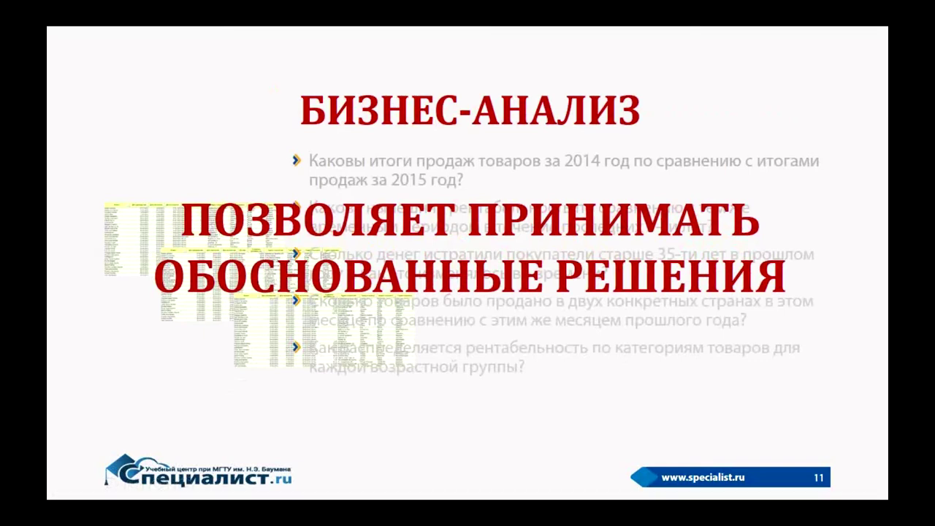
key("Right")
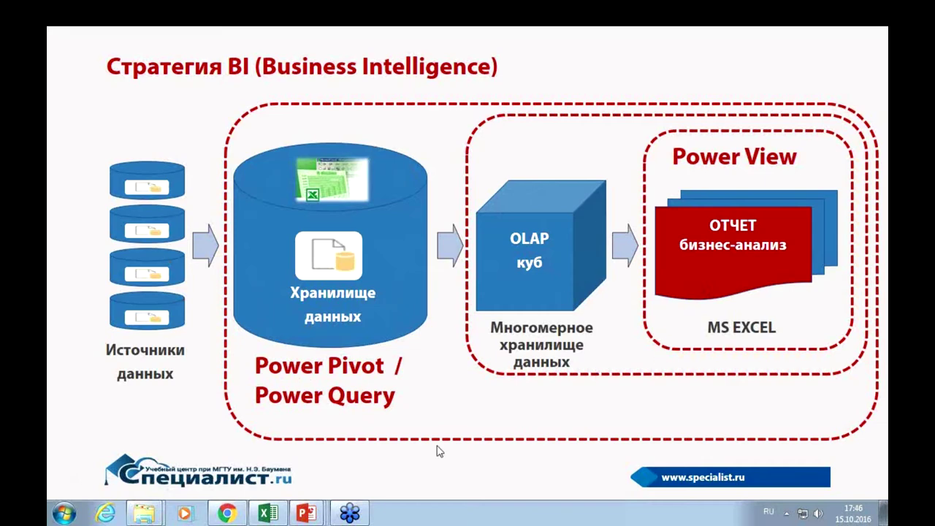
- Start the slideshow from the current slide and advance through the calculated-field question to 'Задача №1'
key("shift+F5")
left_click(453, 472)
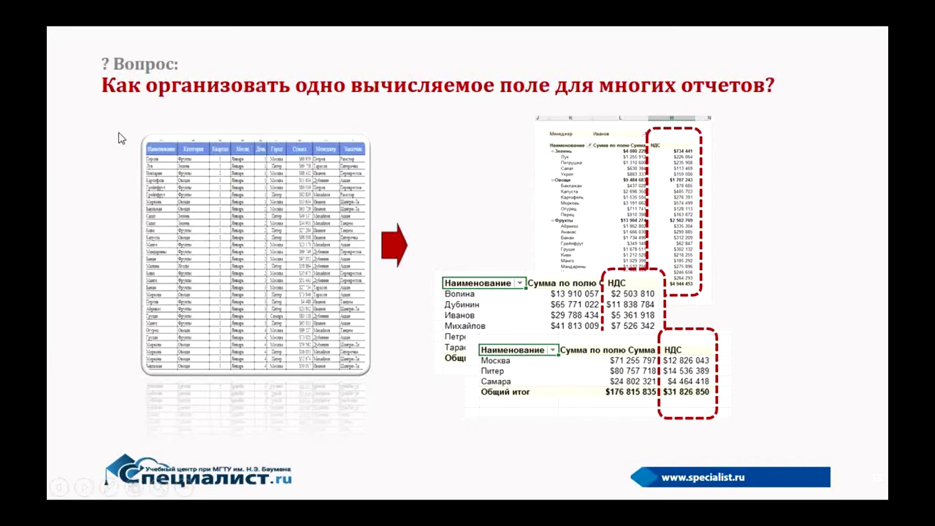
left_click(142, 151)
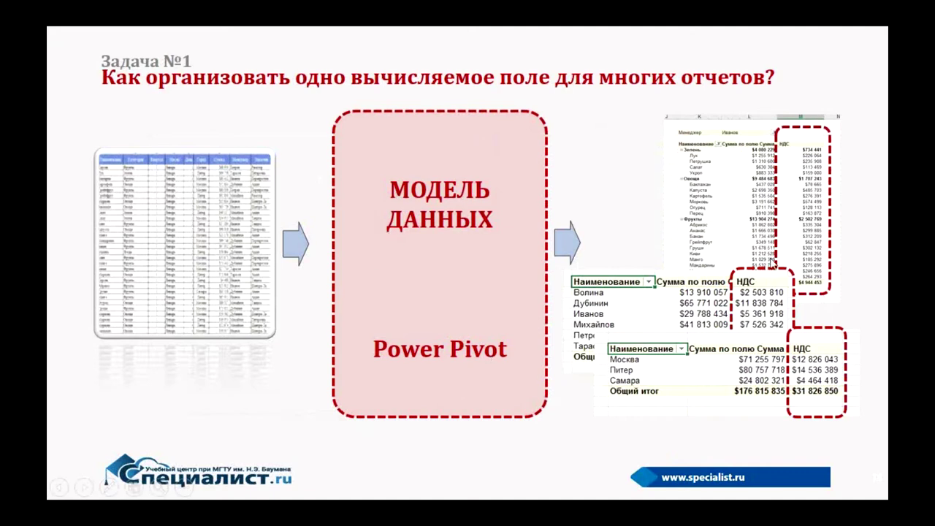
- Step to the tables slide and back to 'Задача №1', then end the slideshow on slide 14
left_click(767, 272)
key("Left")
key("Escape")
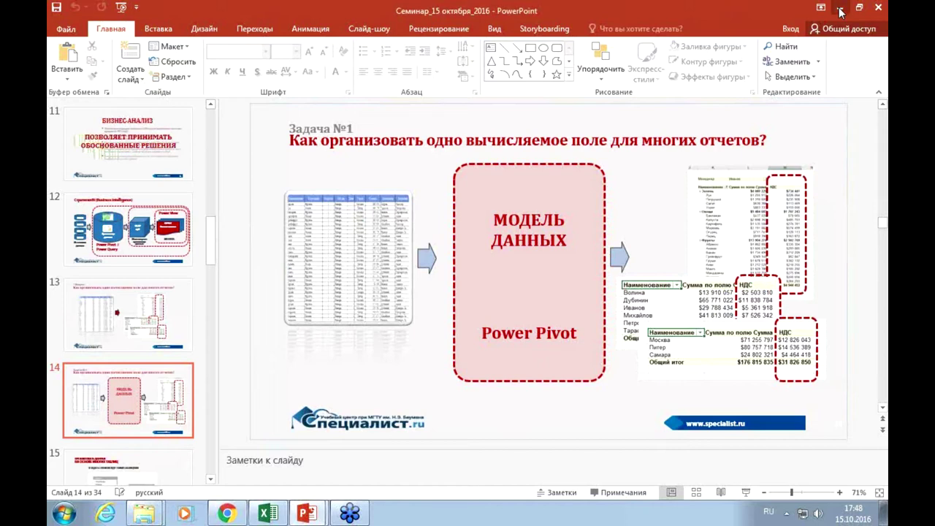
- Open the '1_Задача_Вычисляемое поле' workbook from the МОЯ Семинар 15 октября 2016 folder
left_click(841, 12)
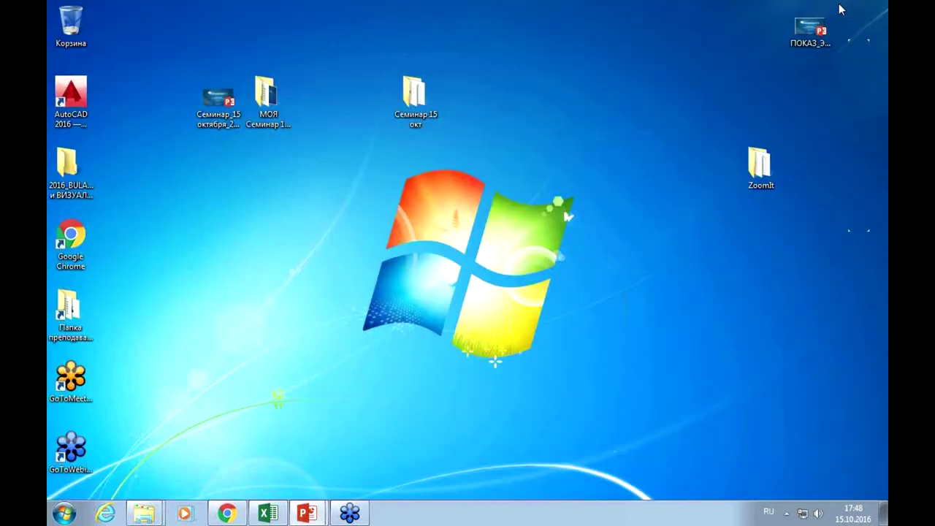
double_click(266, 92)
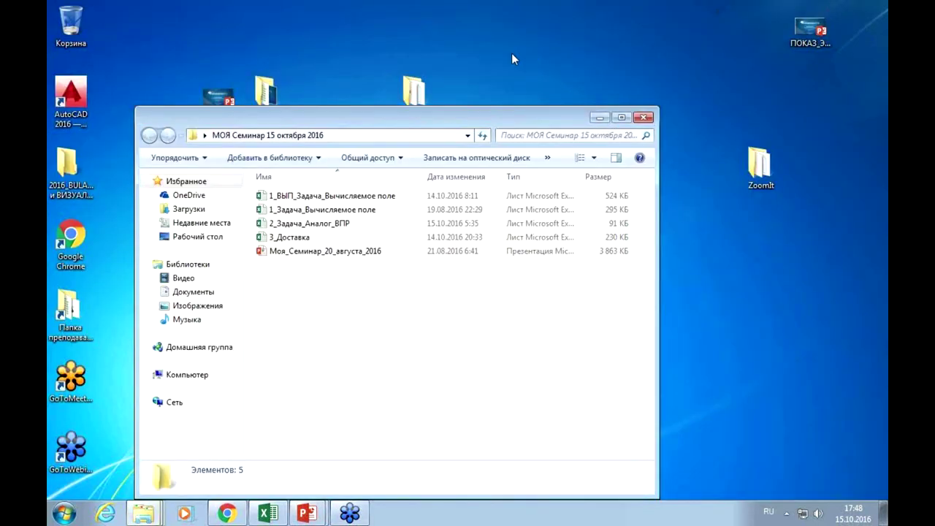
double_click(295, 212)
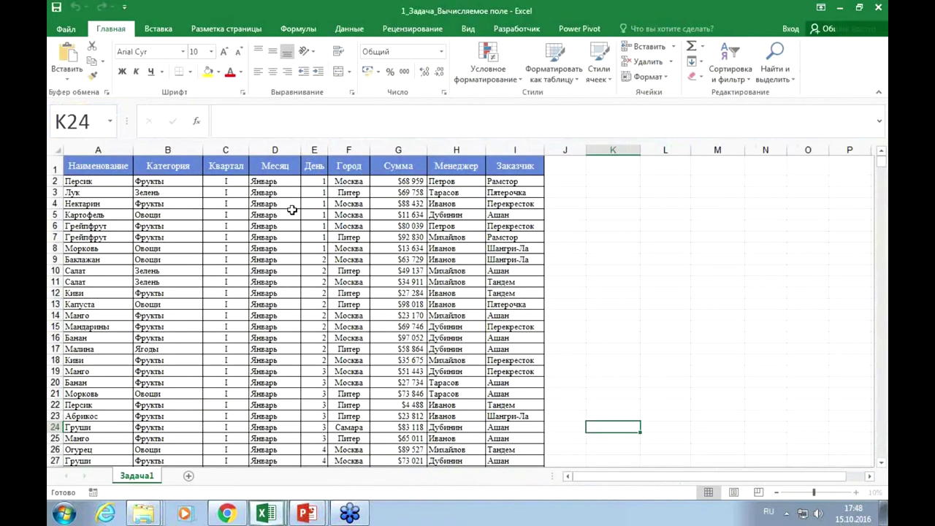
- Close the Прогнозы workbook without saving its changes
mouse_move(270, 506)
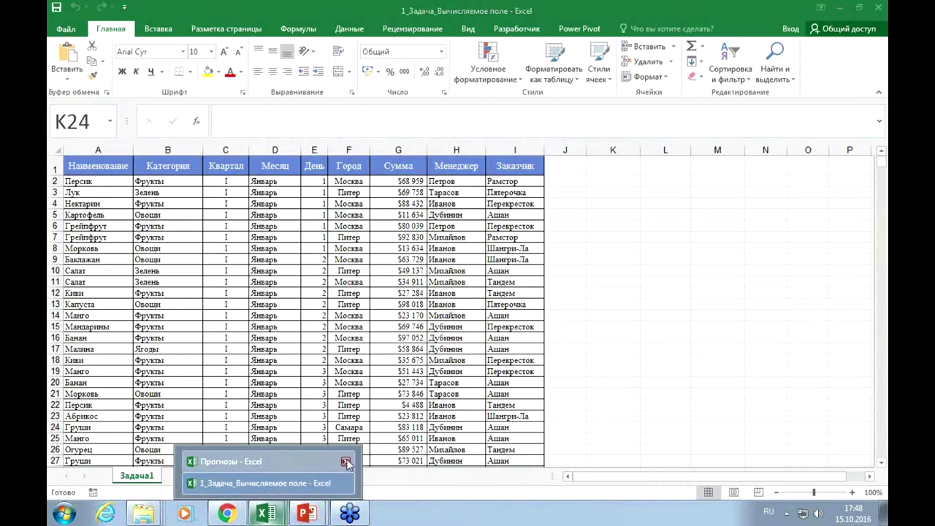
left_click(346, 463)
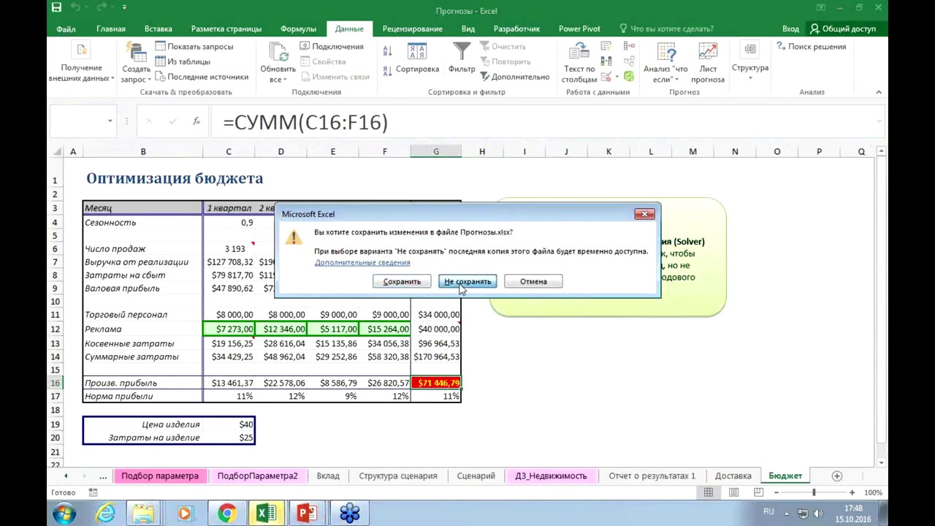
left_click(461, 282)
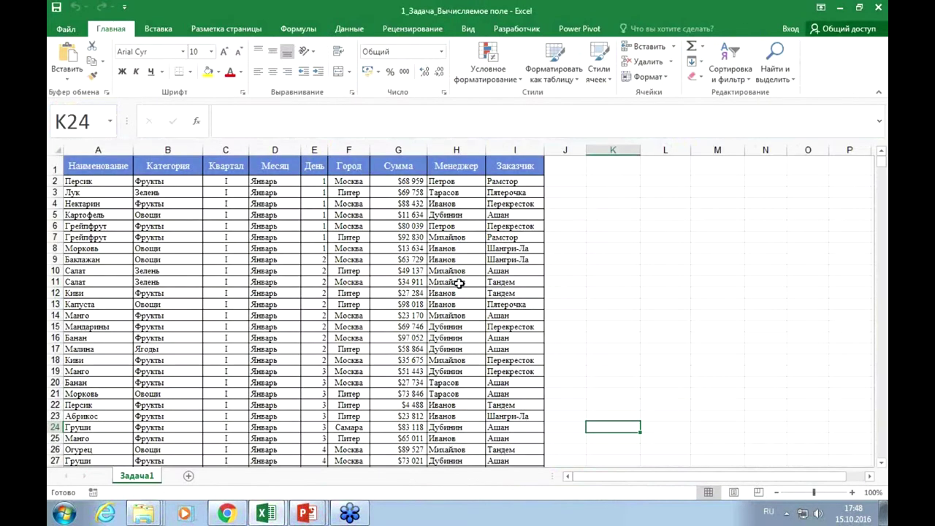
left_click(283, 344)
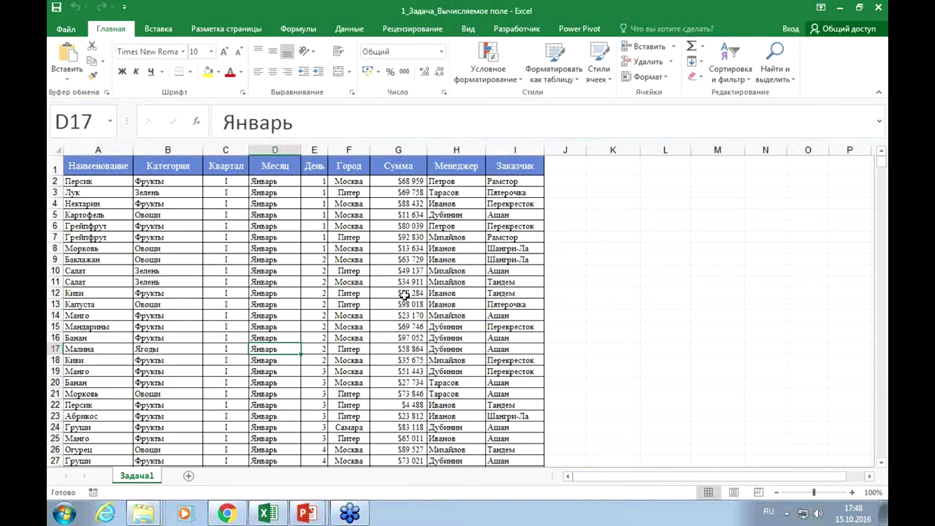
left_click(280, 257)
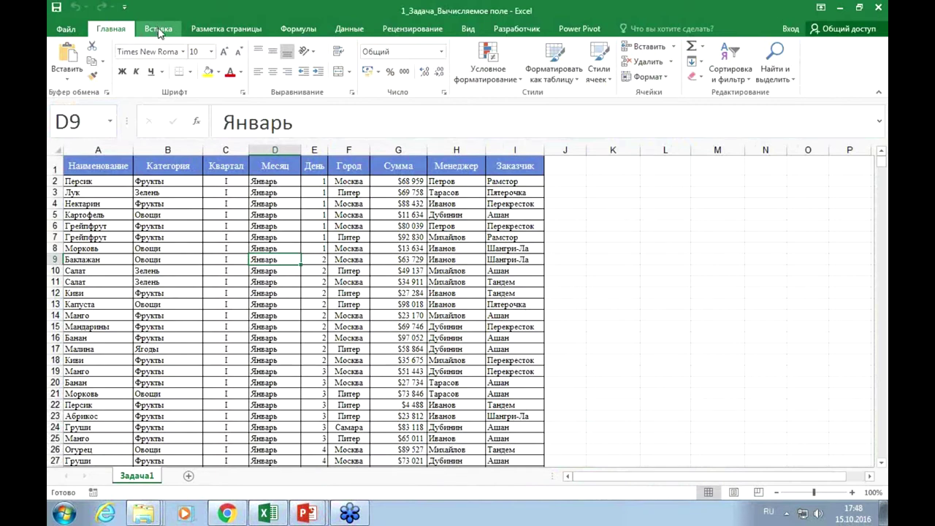
- Create a PivotTable from Задача1!$A$1:$I$1400 on the existing sheet at cell K4
left_click(158, 29)
left_click(65, 58)
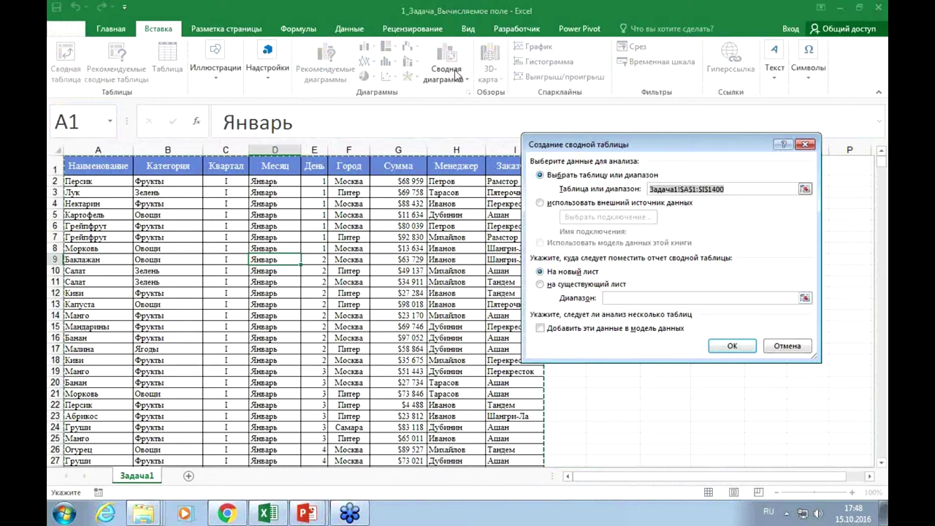
left_click_drag(593, 144, 626, 273)
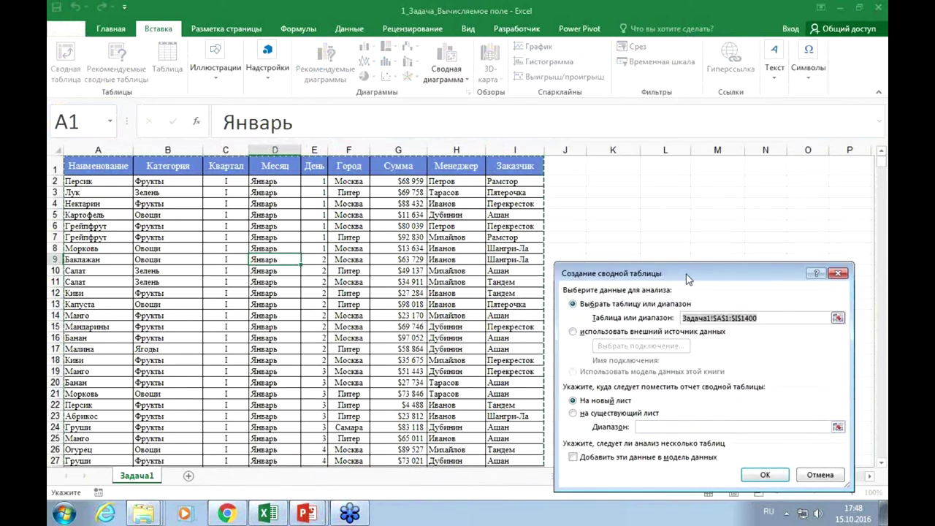
left_click(574, 414)
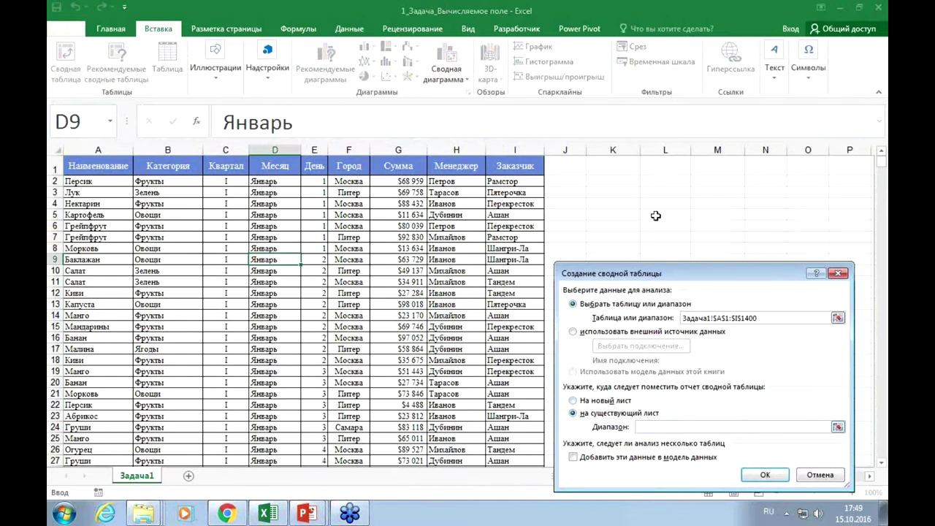
left_click(607, 204)
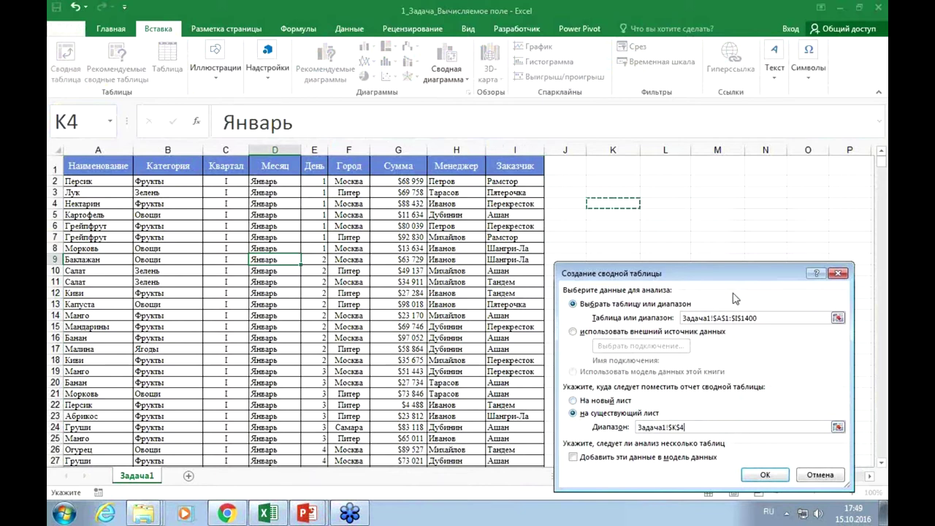
left_click(754, 478)
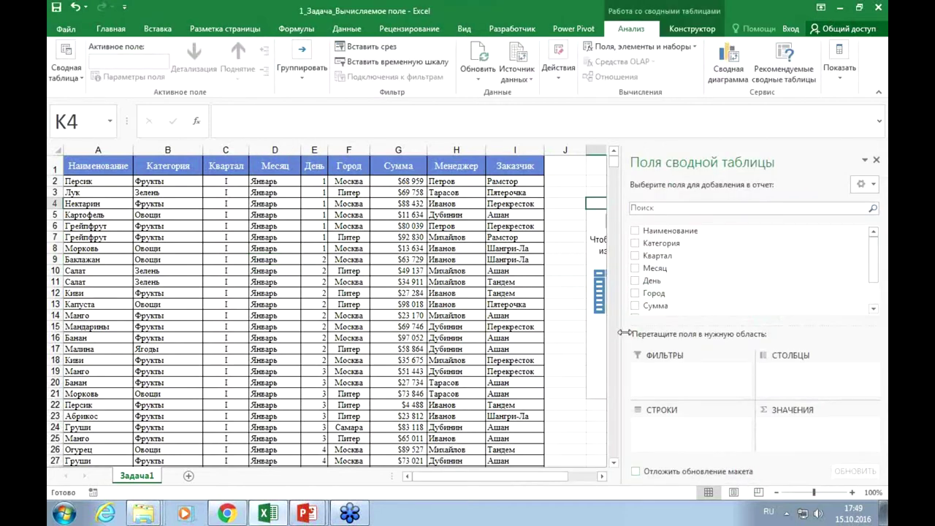
- Add Менеджер as rows and Сумма as values, narrow column K, and close the field list
left_click_drag(623, 332, 718, 332)
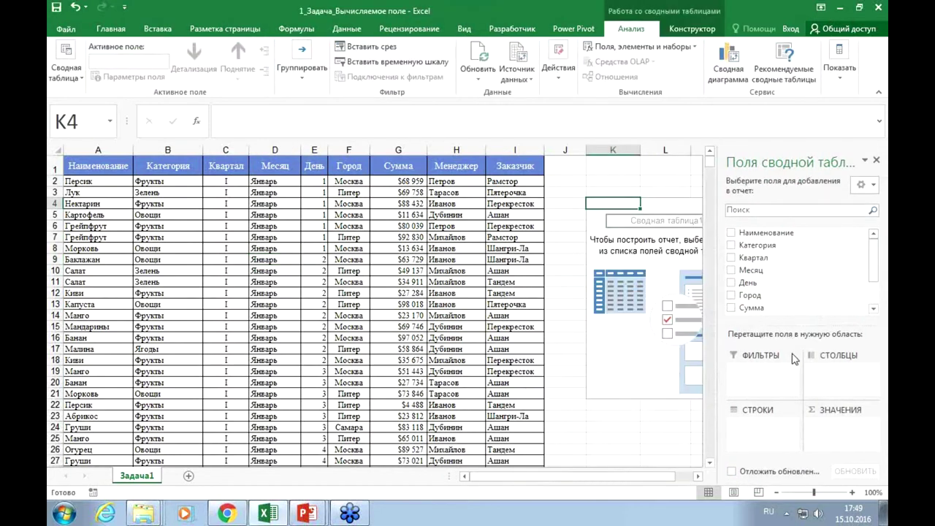
left_click_drag(658, 480, 674, 479)
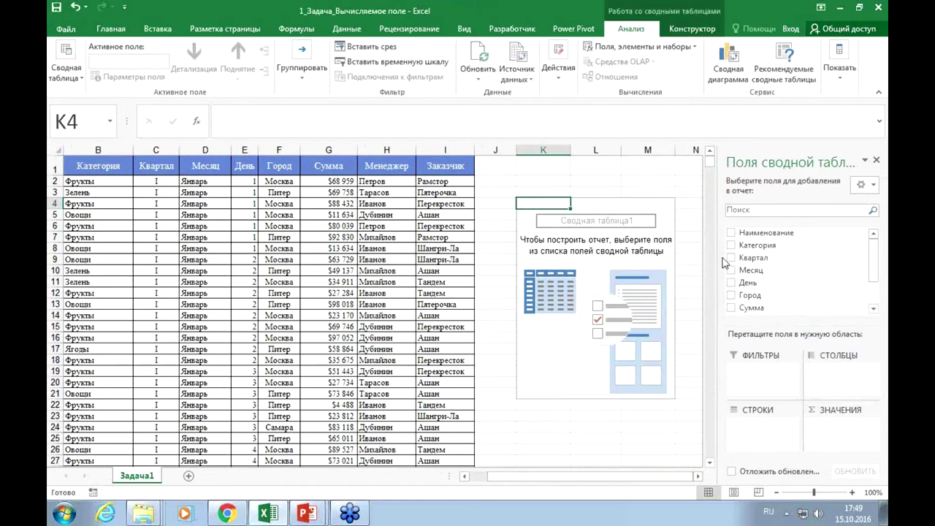
left_click_drag(878, 276, 878, 304)
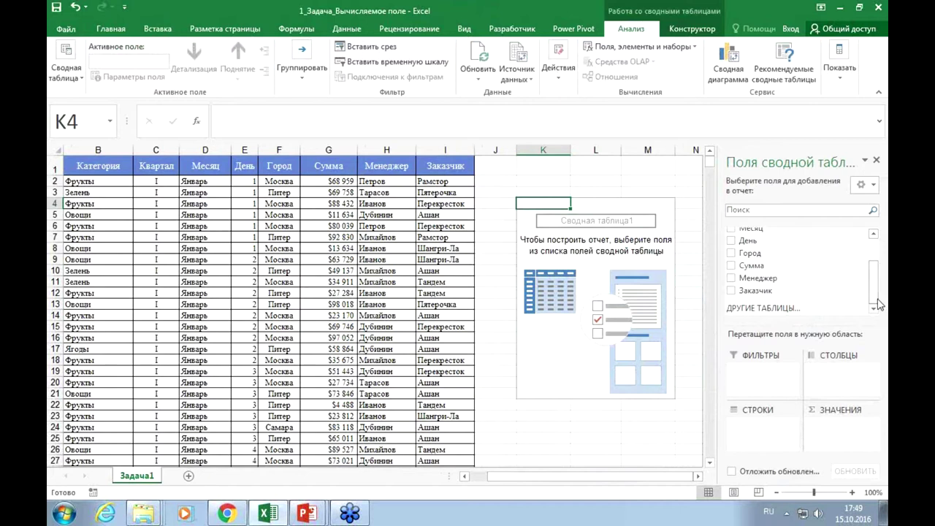
left_click(731, 278)
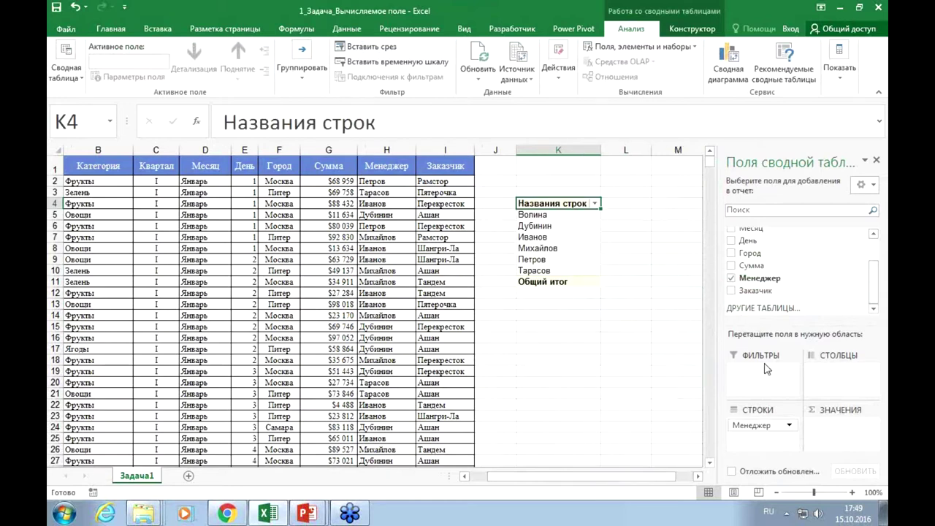
left_click(732, 266)
left_click_drag(601, 149, 587, 149)
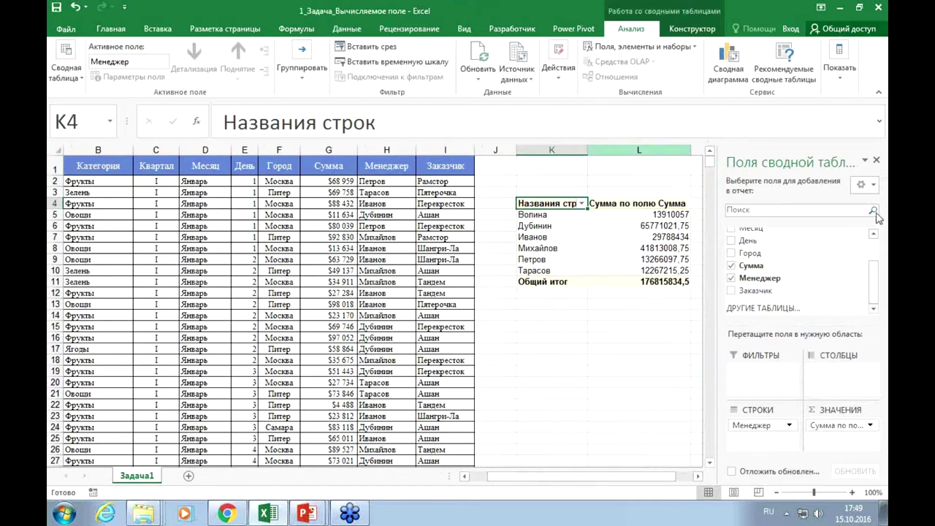
left_click(876, 160)
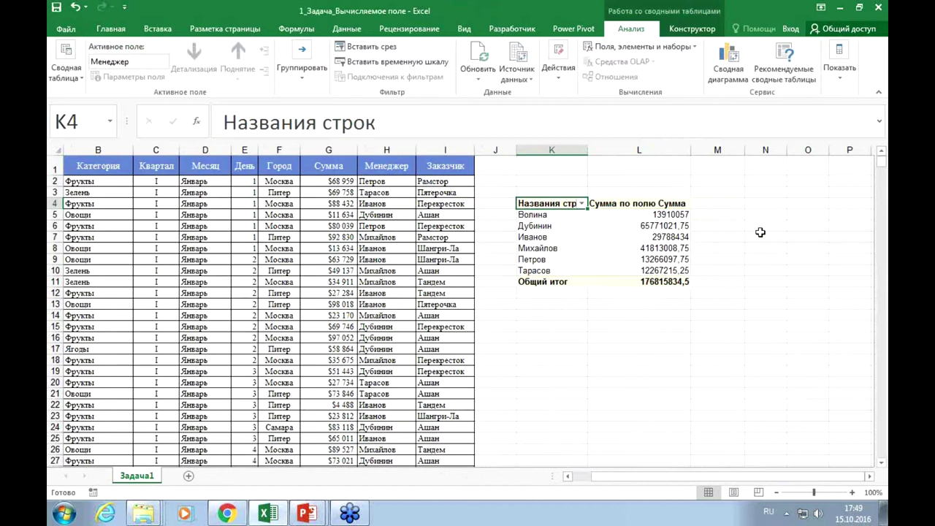
- Add a pivot calculated field НДС with formula =Сумма*18%
left_click(647, 238)
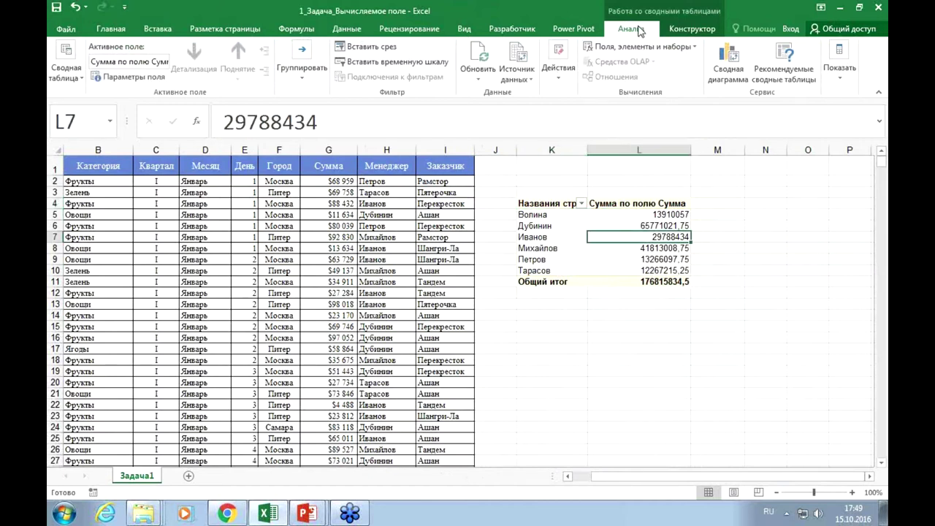
left_click(692, 47)
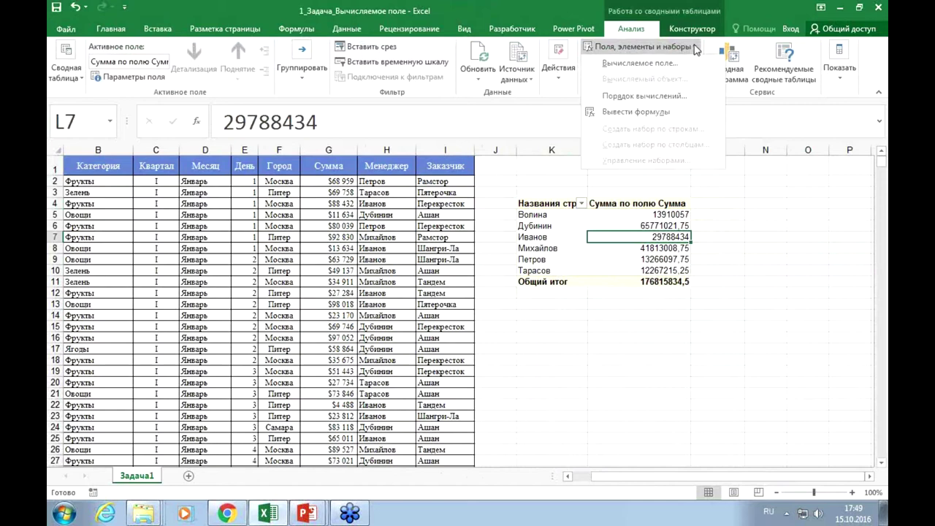
left_click(635, 64)
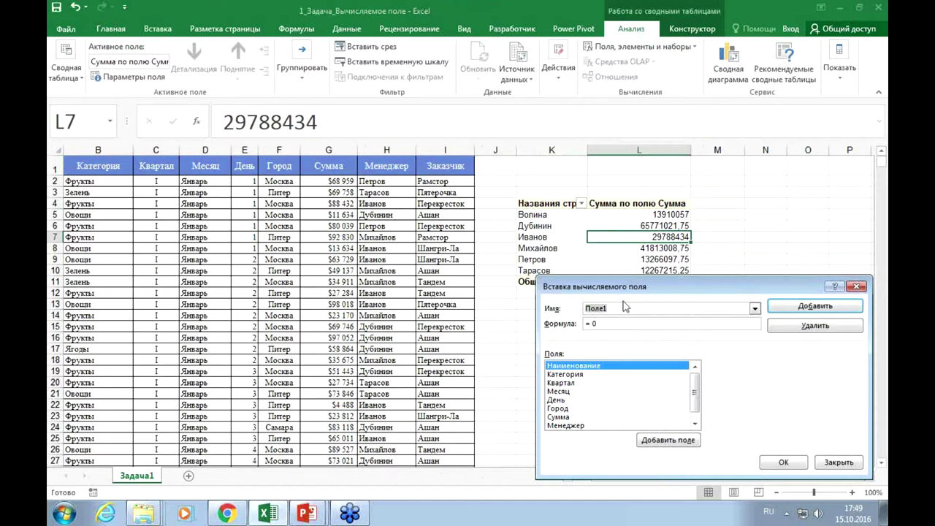
left_click(610, 309)
double_click(609, 308)
type("НДС")
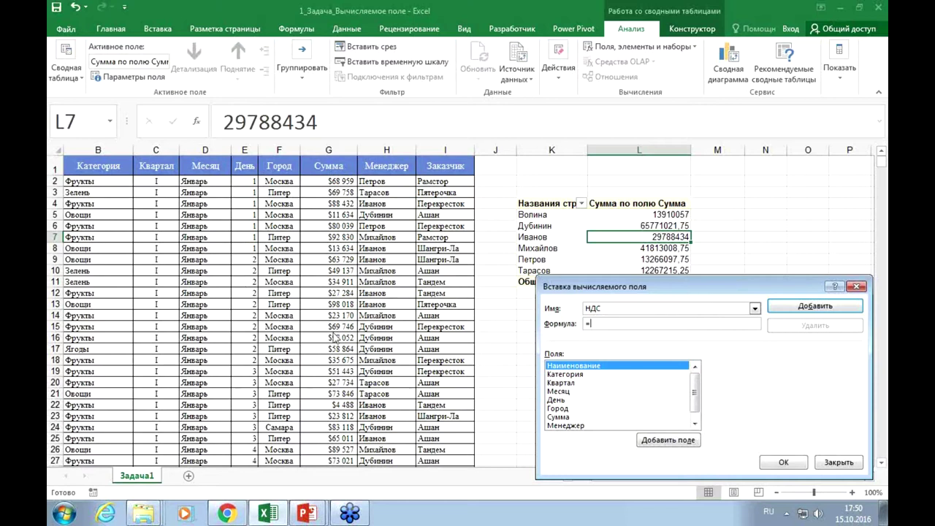
left_click(560, 418)
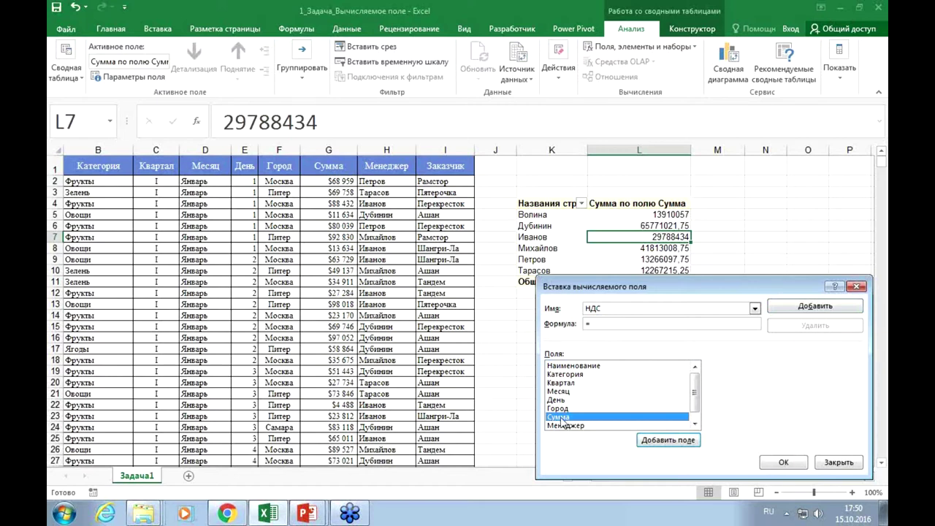
left_click(677, 443)
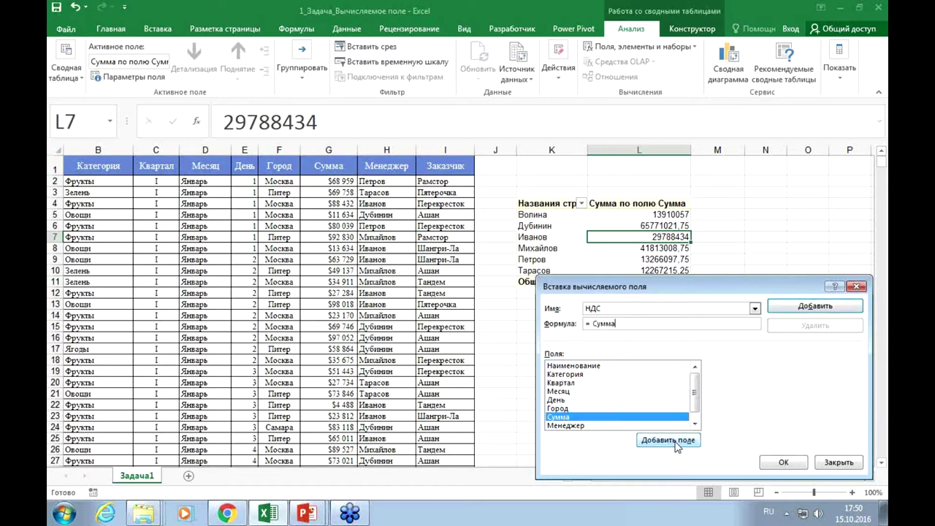
type("*18%")
left_click(793, 308)
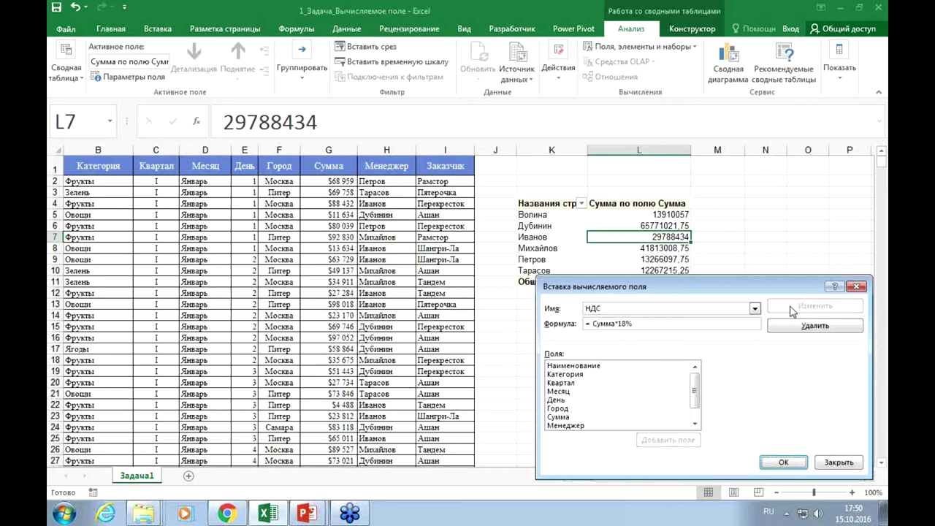
left_click(780, 463)
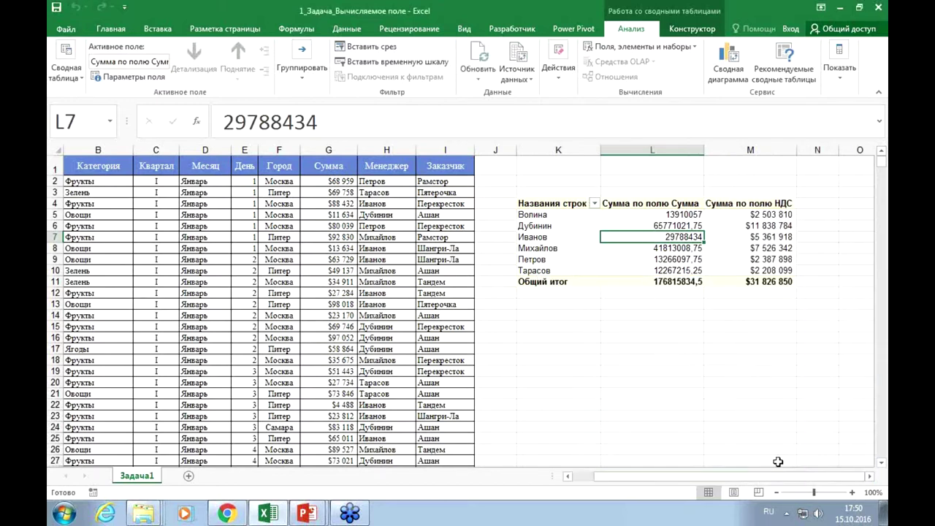
- Narrow the pivot's Сумма column L, click an empty cell, and start switching windows
left_click_drag(704, 149, 694, 149)
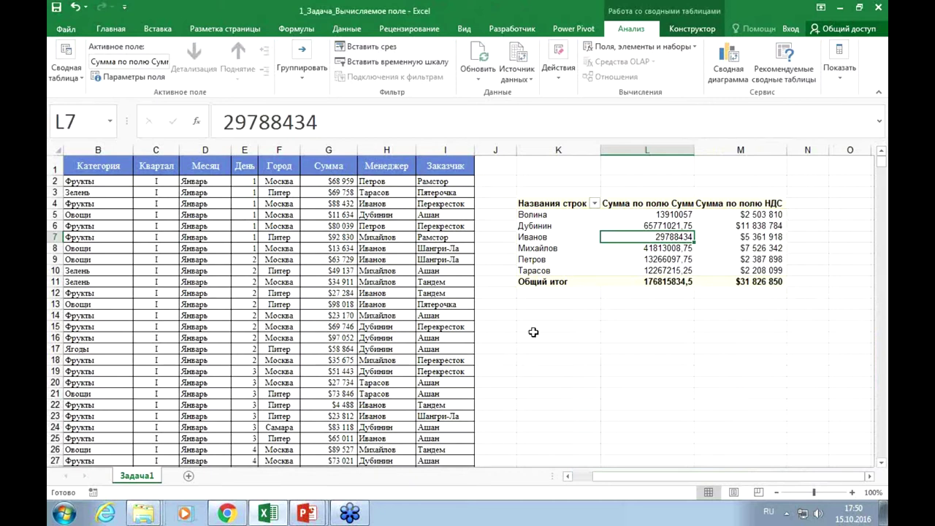
mouse_move(750, 232)
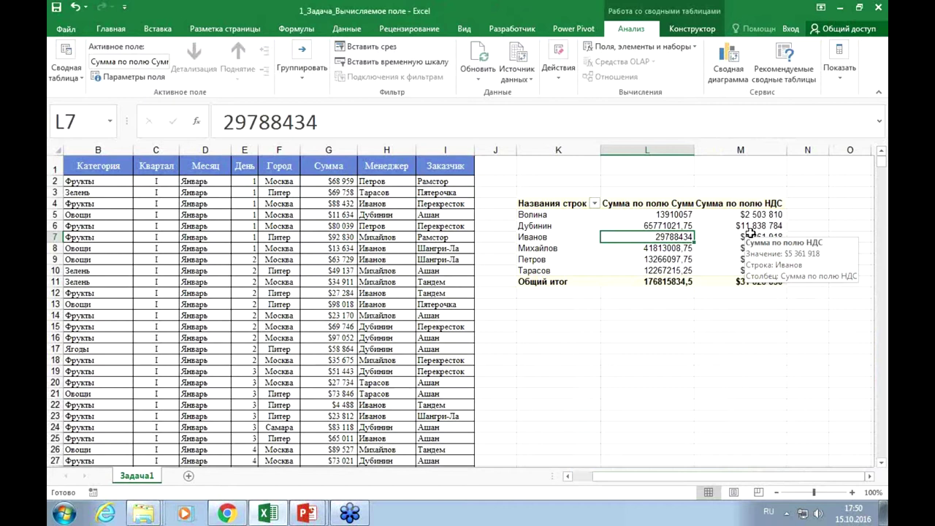
left_click(800, 346)
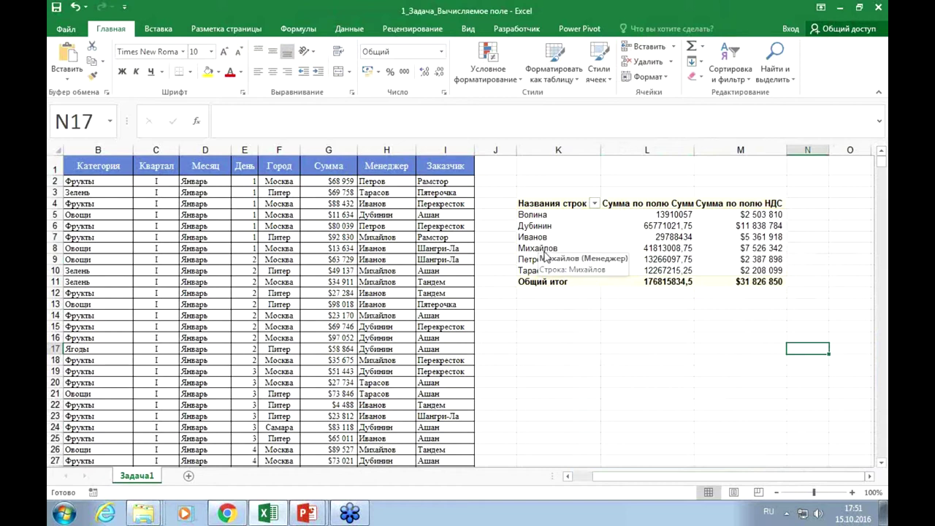
key("alt+Tab")
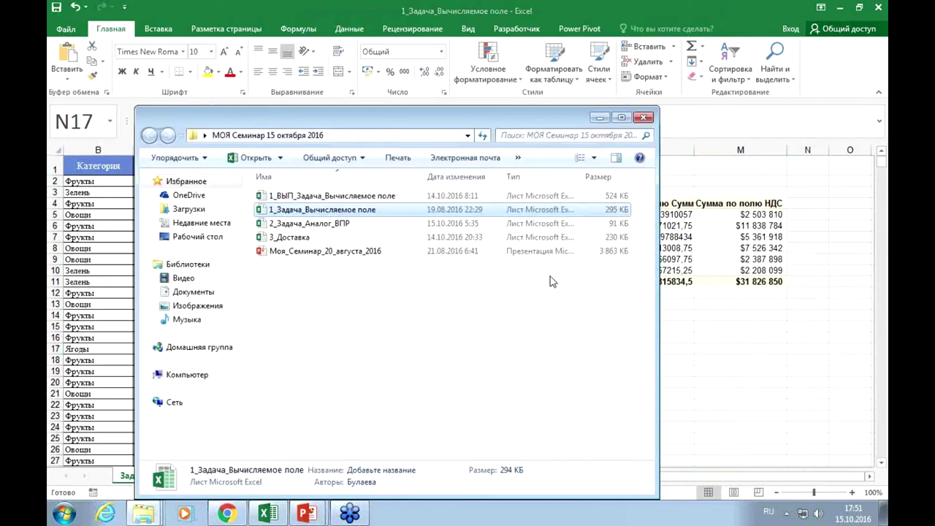
- Cycle through open windows, minimize the PowerPoint presentation, and close the seminar folder window
key("alt+Tab")
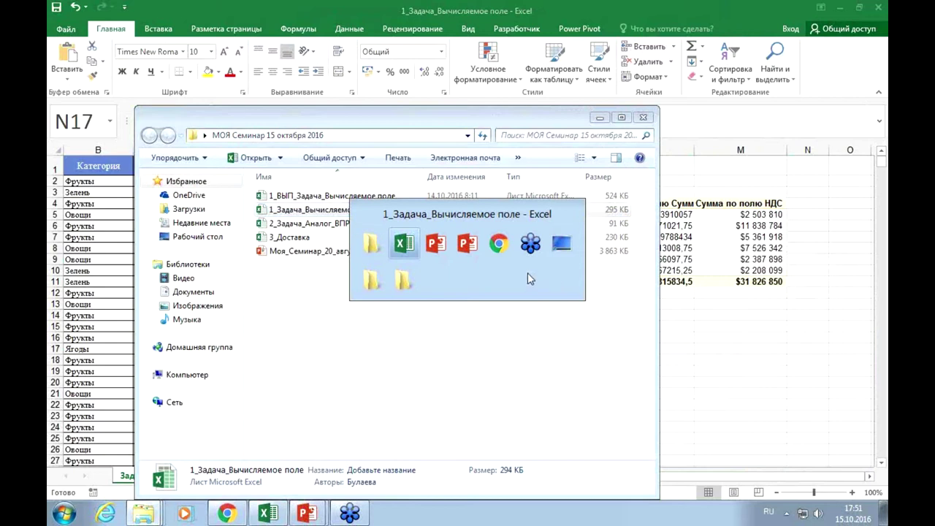
key("alt+Tab")
key("alt+Tab")
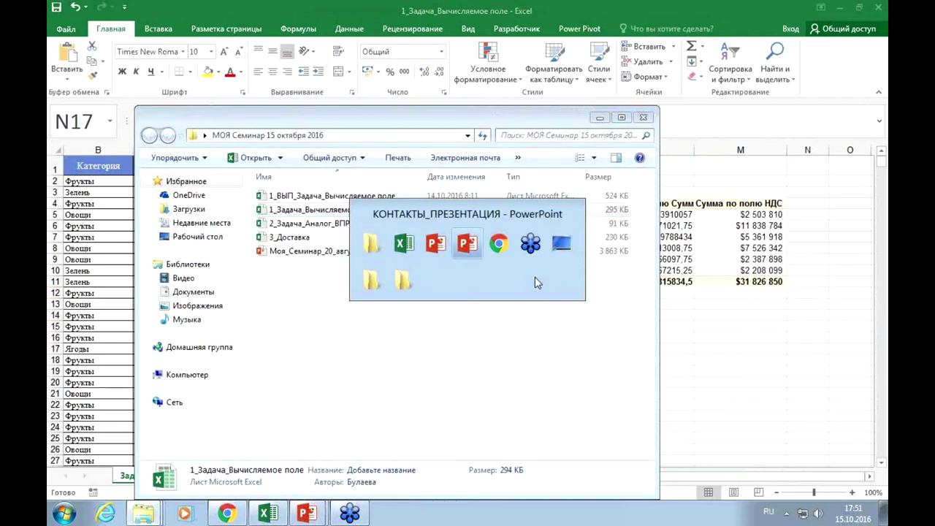
key("alt+Tab")
key("alt+Tab")
key("alt+Tab")
key("alt+Tab")
key("alt+Tab")
key("alt+Tab")
key("alt+Tab")
key("alt+Tab")
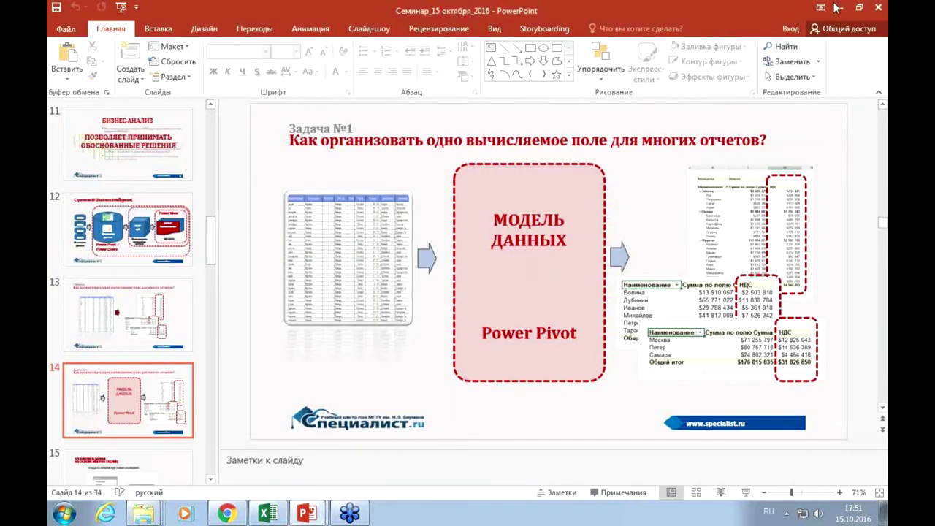
left_click(839, 7)
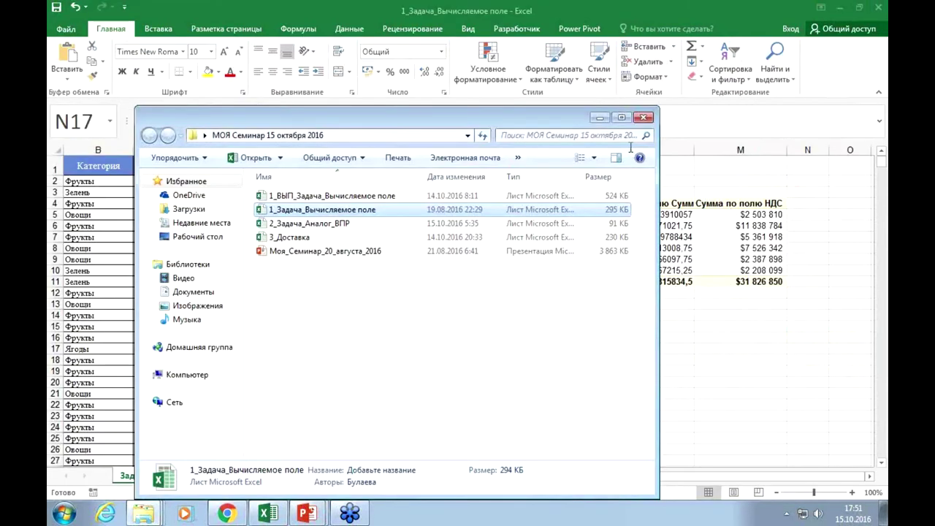
left_click(639, 120)
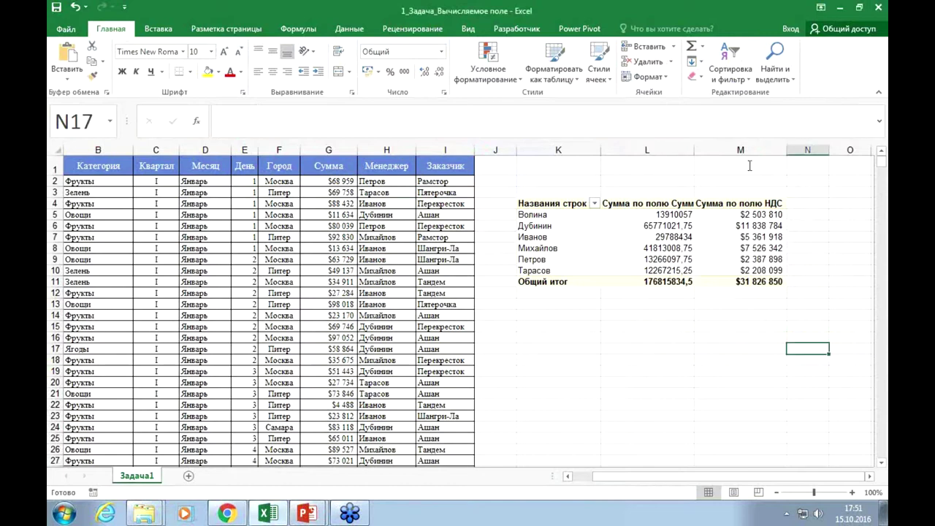
- Select a manager's НДС value and open the pivot's Fields, Items & Sets calculations
left_click(732, 228)
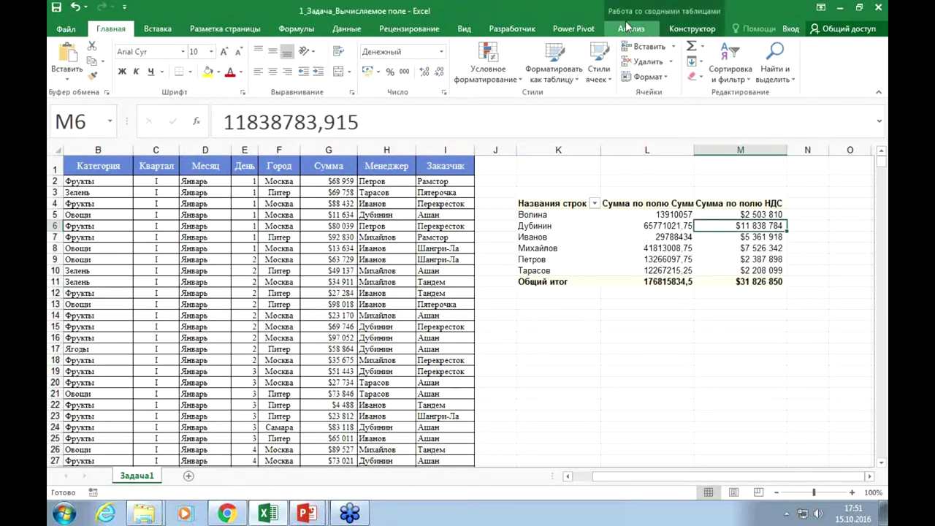
left_click(629, 29)
left_click(687, 48)
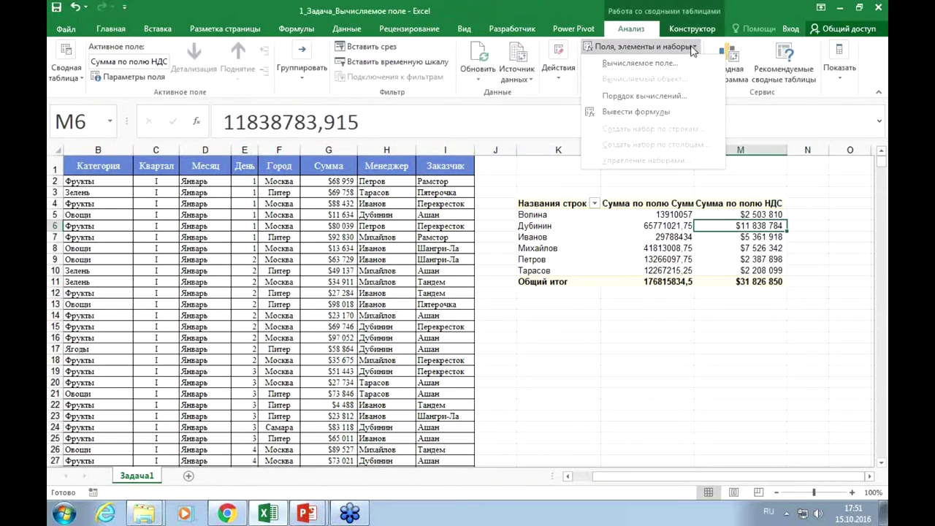
left_click(619, 64)
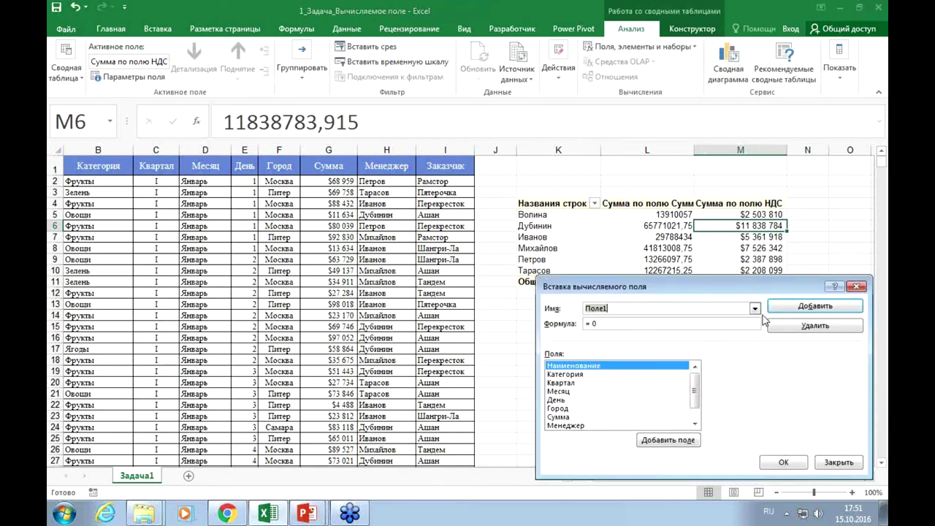
left_click(755, 308)
left_click(602, 322)
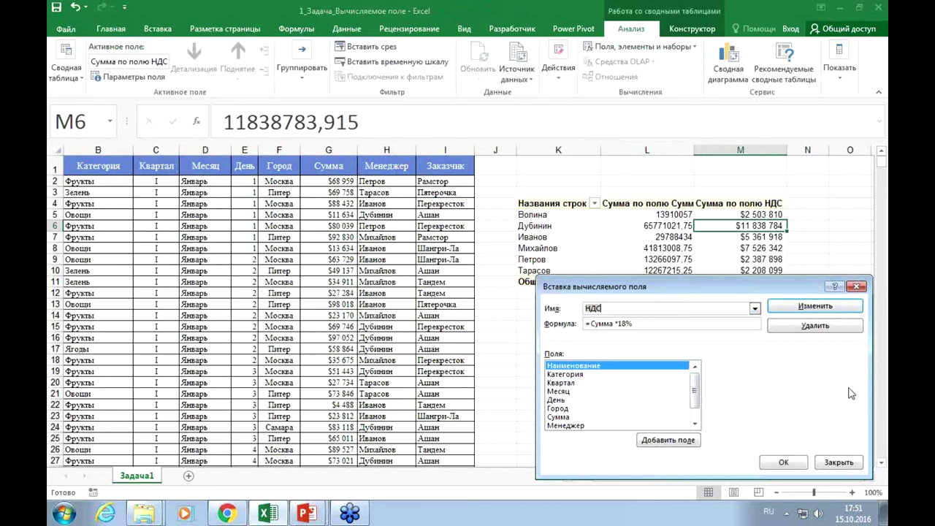
left_click(837, 463)
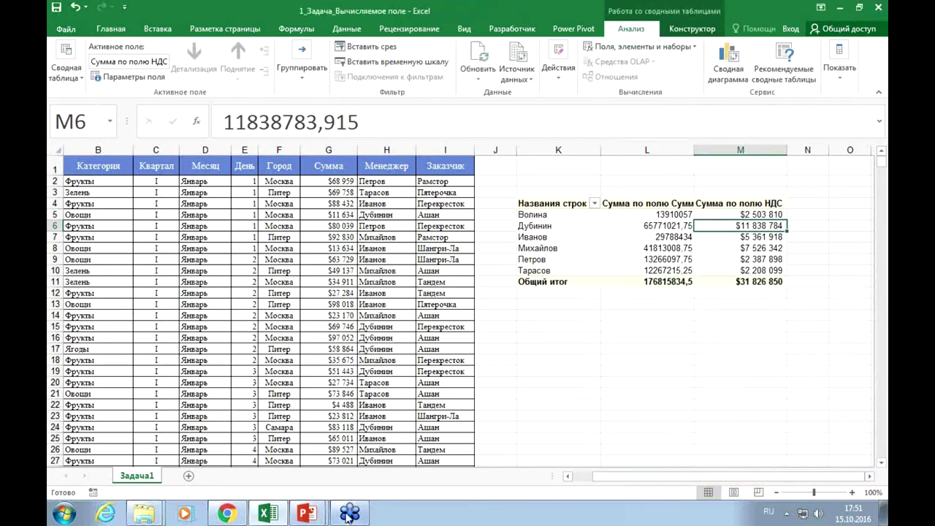
mouse_move(305, 516)
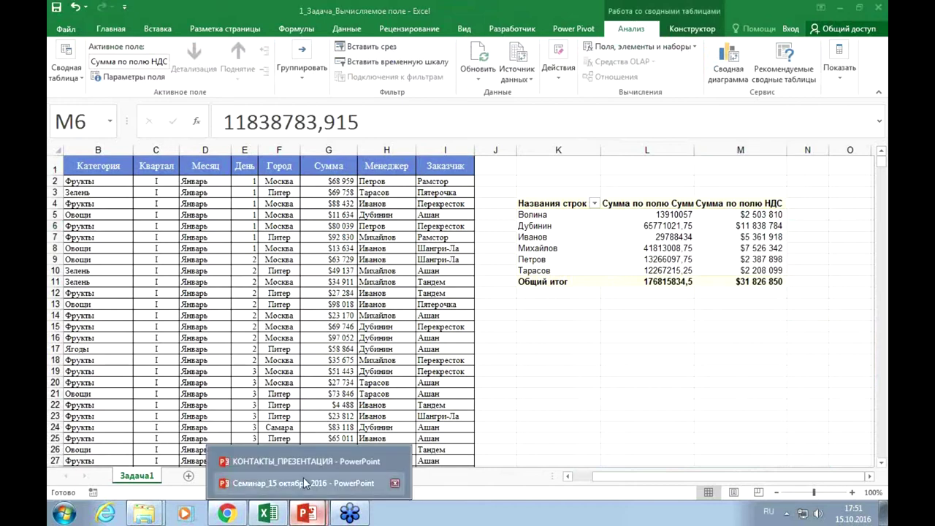
- View slide 13's calculated-field question in the seminar presentation, then return to Excel
left_click(297, 481)
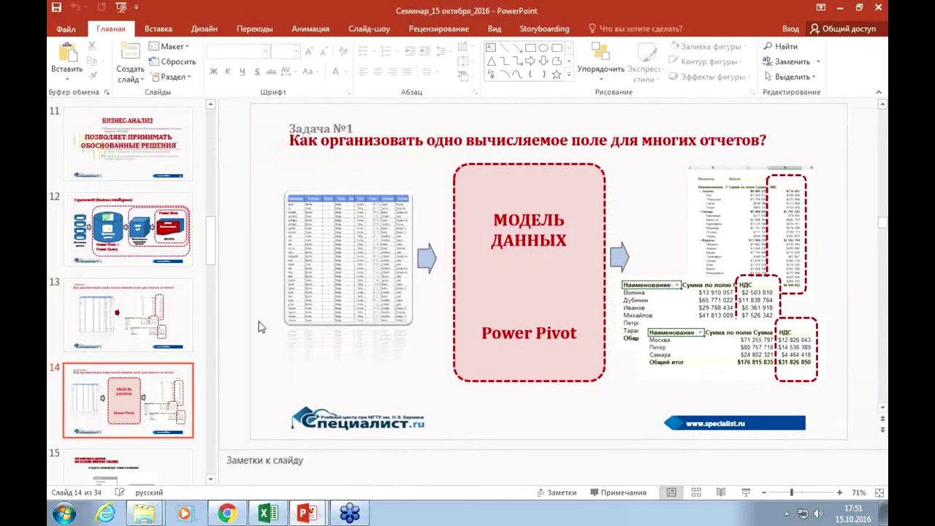
left_click(170, 324)
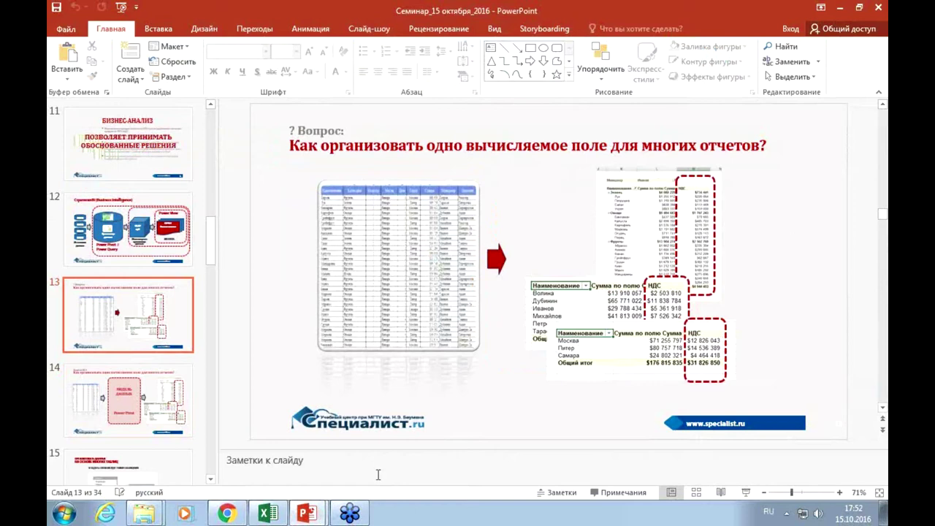
left_click(269, 513)
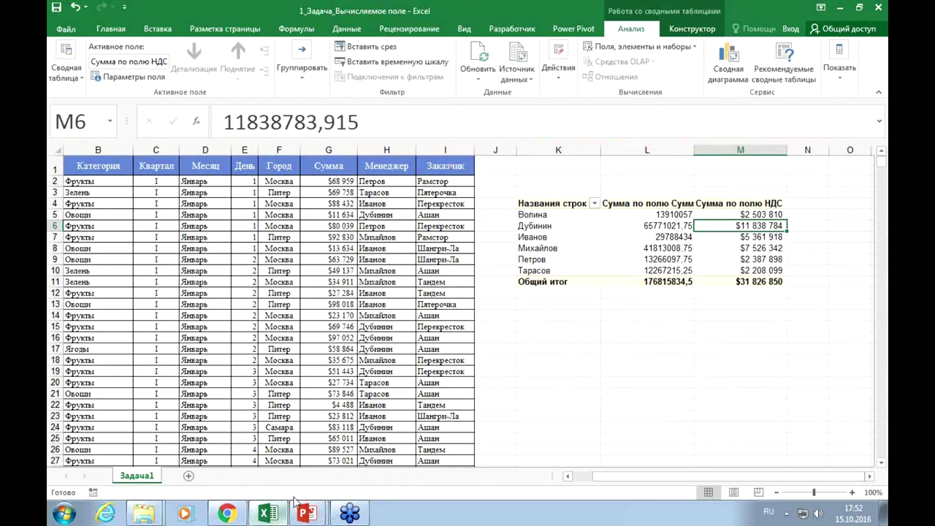
- Widen the Name Box and select cells in the sales data, including header row B1:I1 and E13
left_click(540, 416)
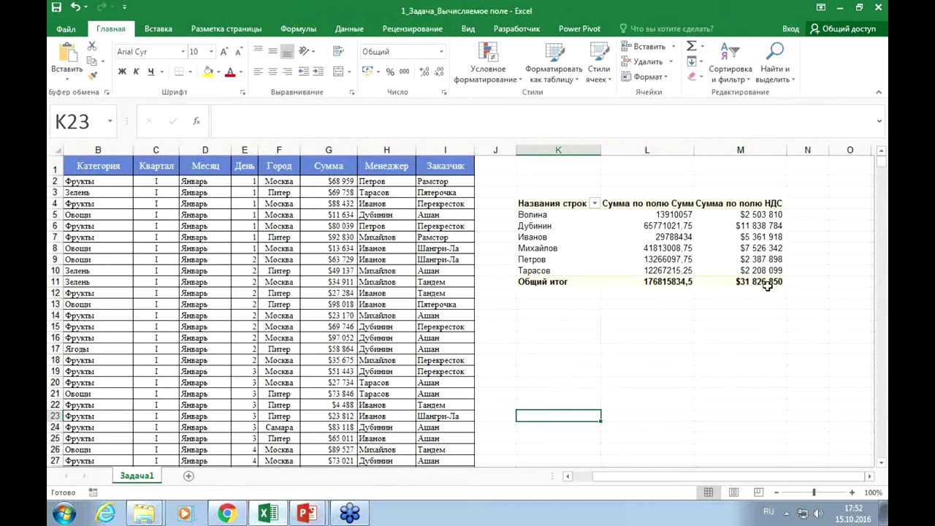
left_click(198, 296)
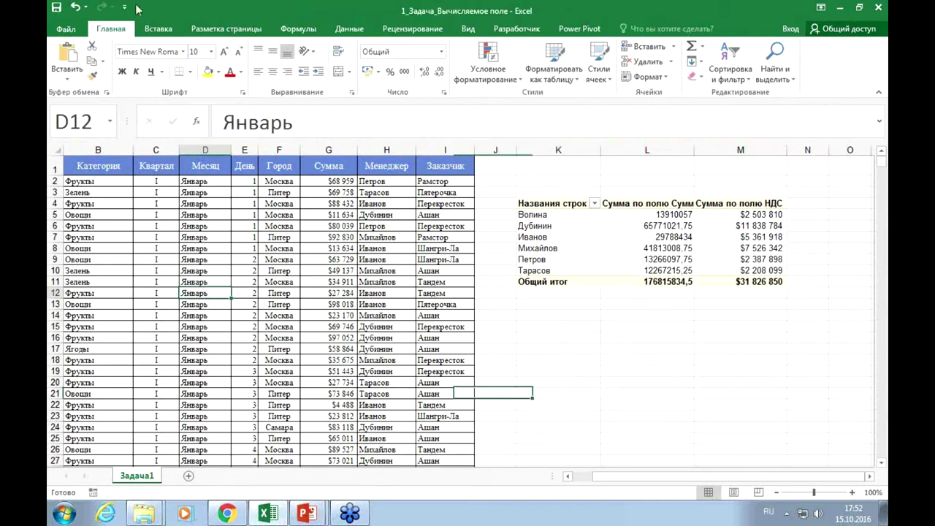
left_click_drag(125, 121, 170, 120)
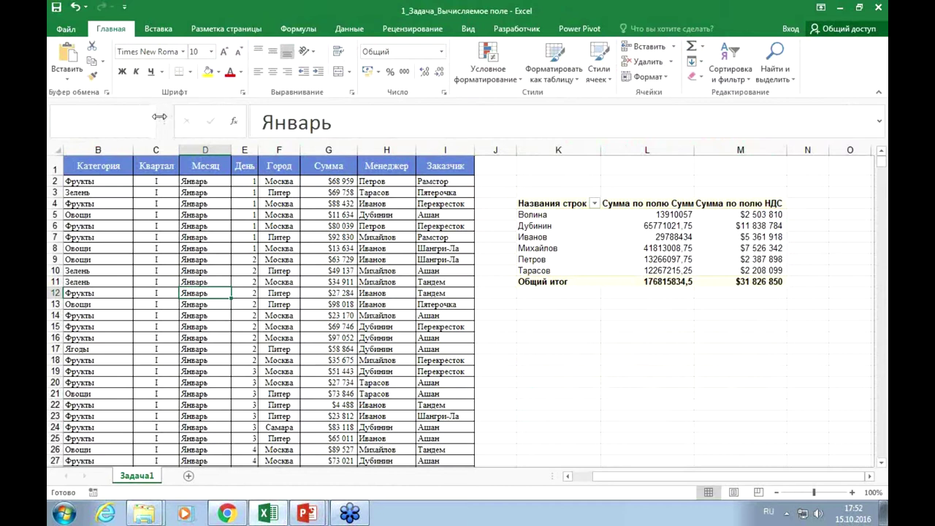
left_click(281, 305)
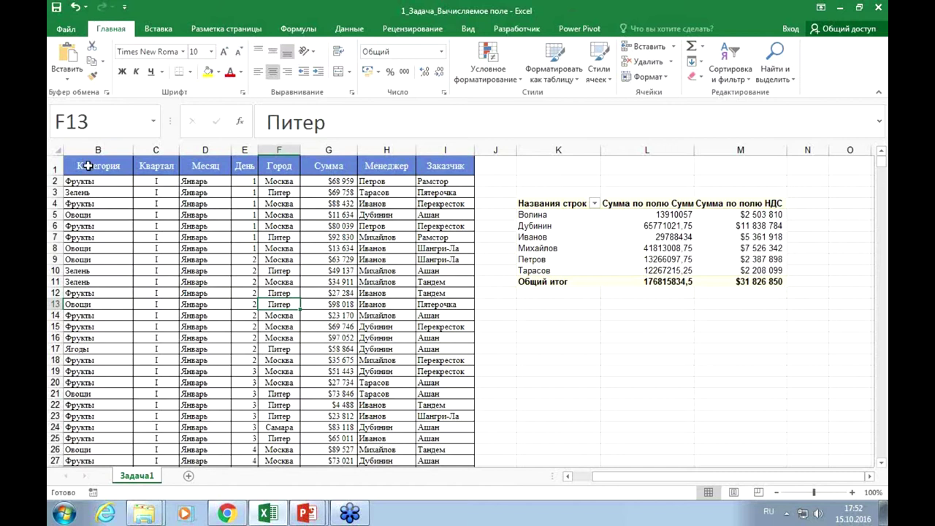
left_click_drag(86, 165, 435, 168)
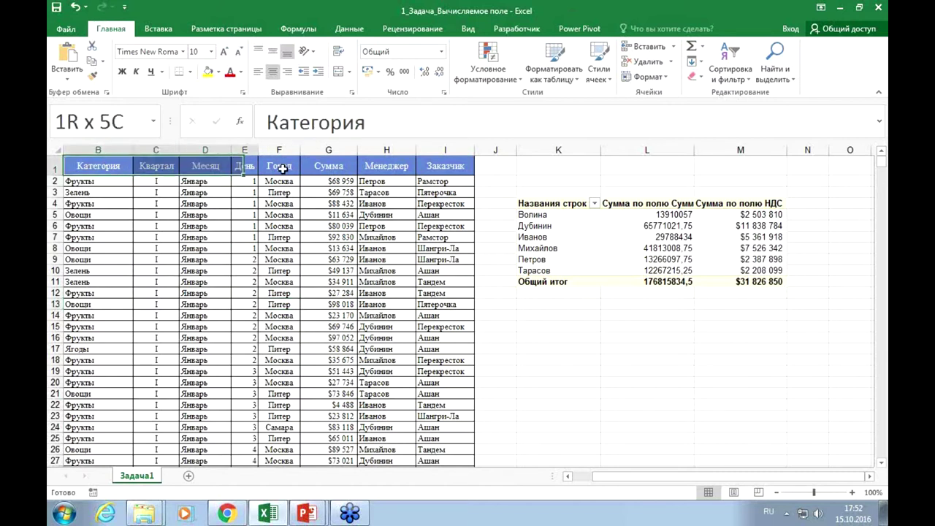
left_click_drag(435, 168, 435, 168)
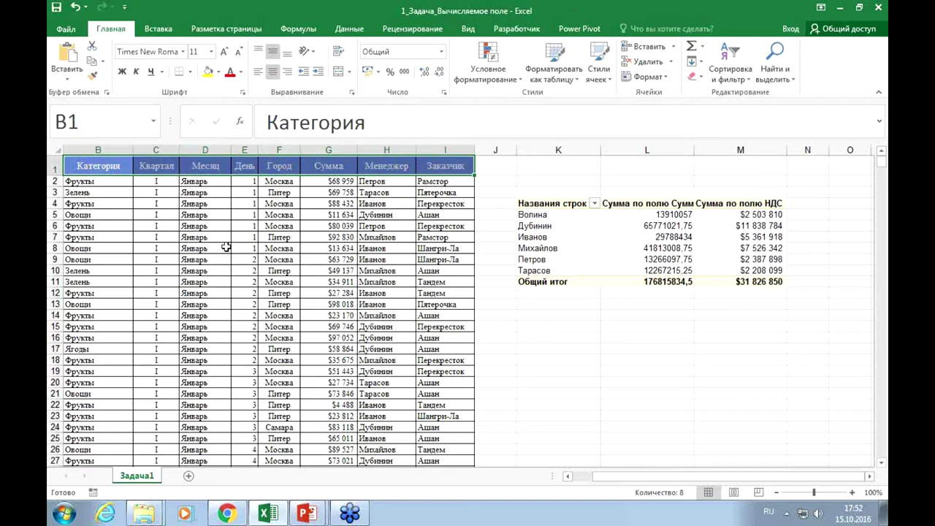
left_click(244, 303)
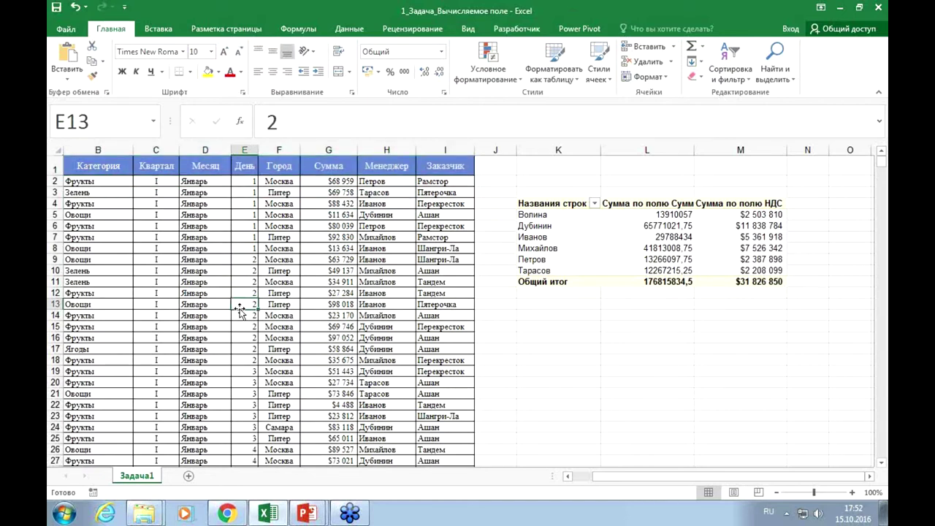
left_click(159, 30)
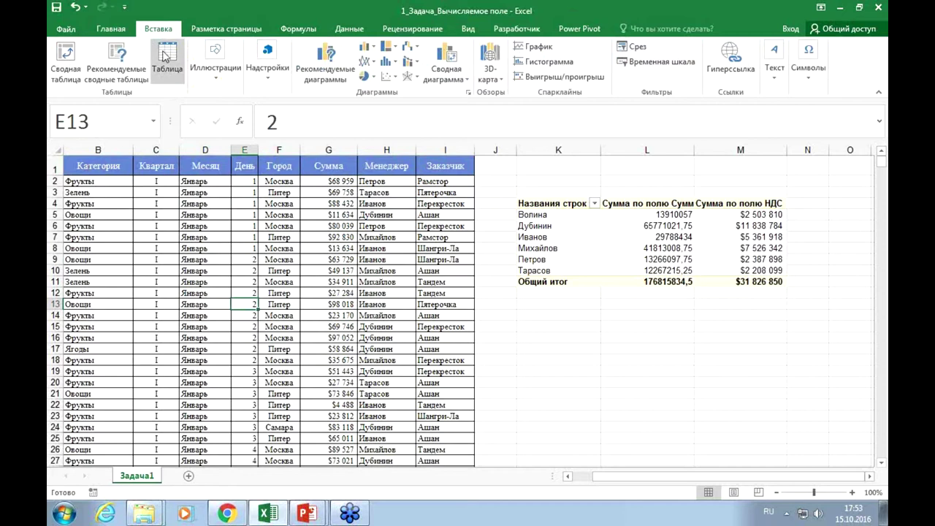
- Convert range $A$1:$I$1400 into a table with headers, then select cell E16
left_click(166, 57)
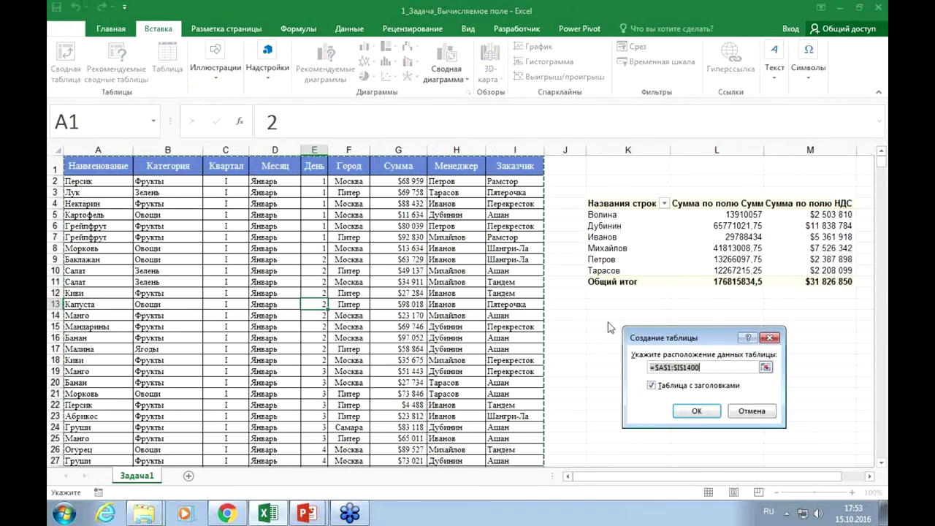
left_click(696, 411)
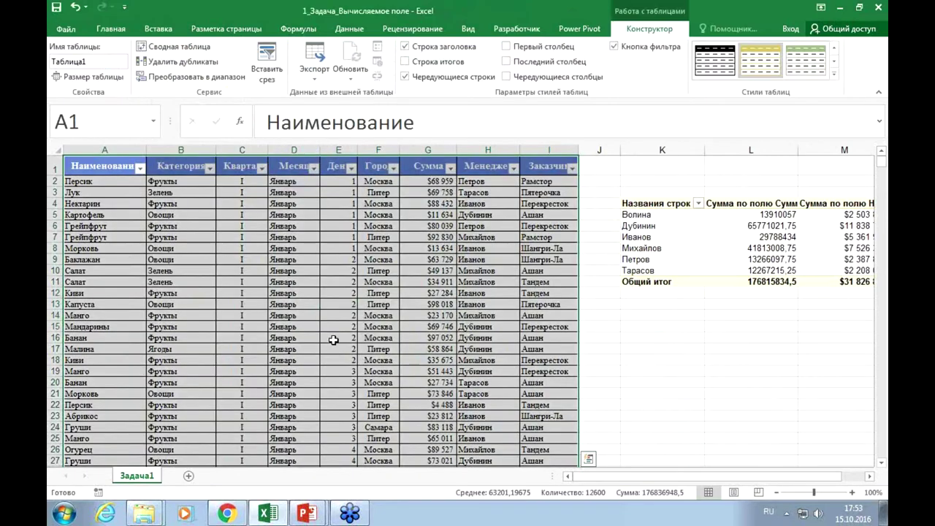
left_click(333, 340)
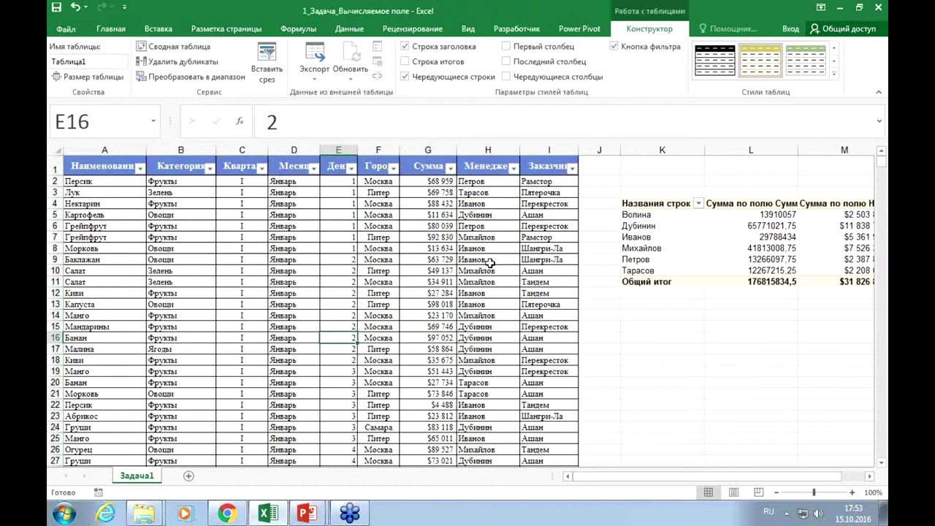
left_click(67, 29)
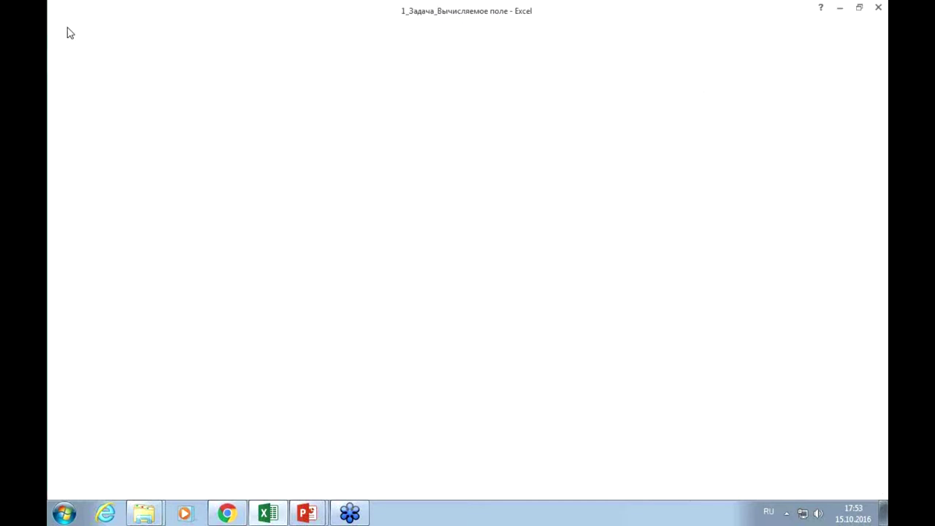
left_click(81, 363)
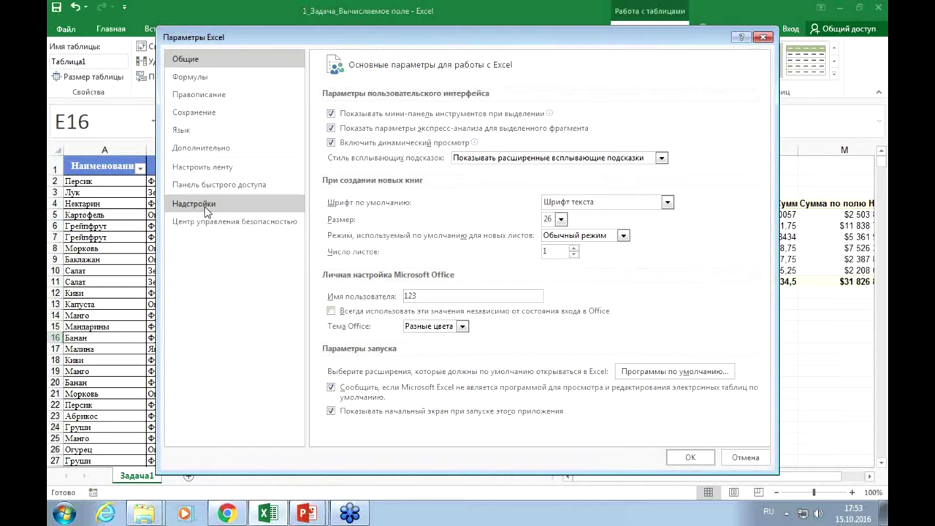
left_click(739, 457)
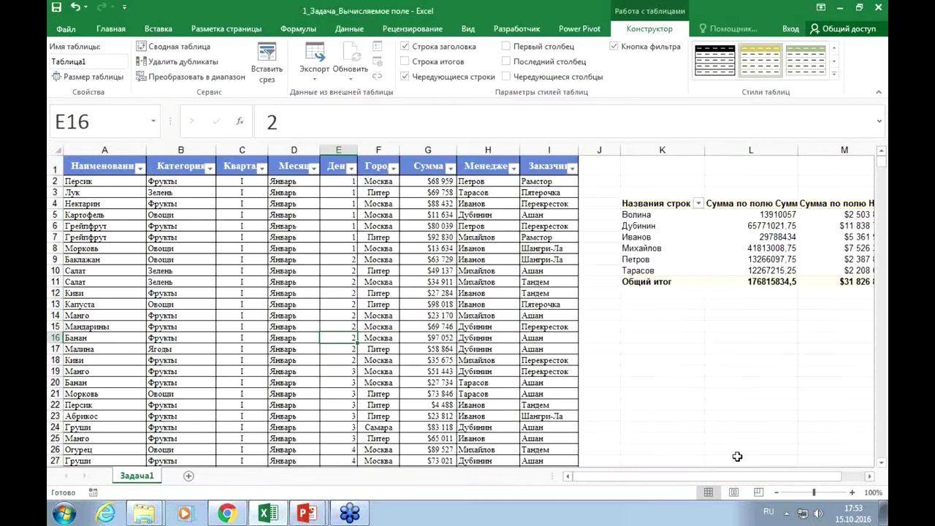
left_click(66, 29)
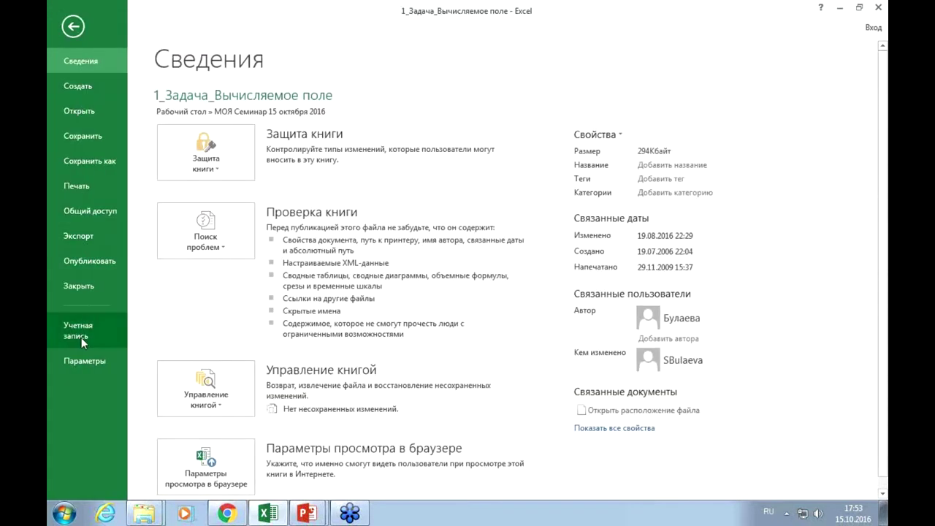
left_click(78, 331)
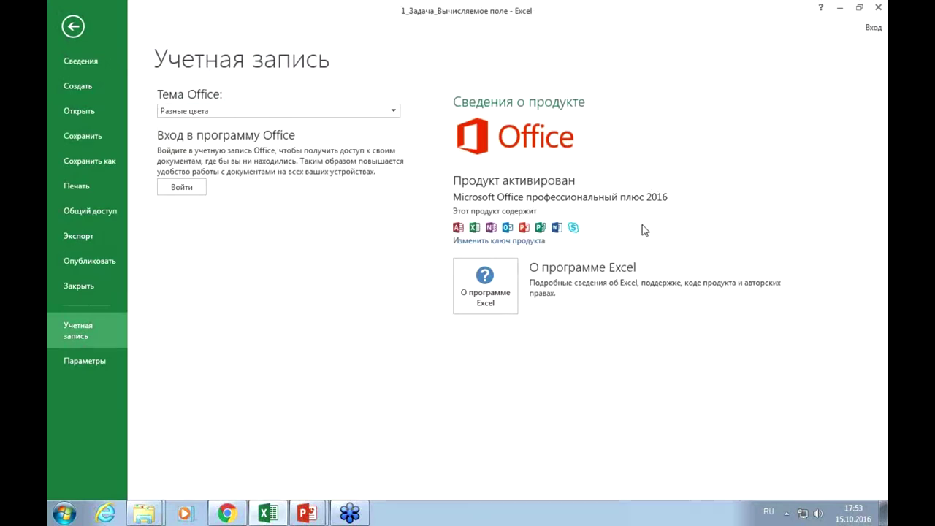
key("Escape")
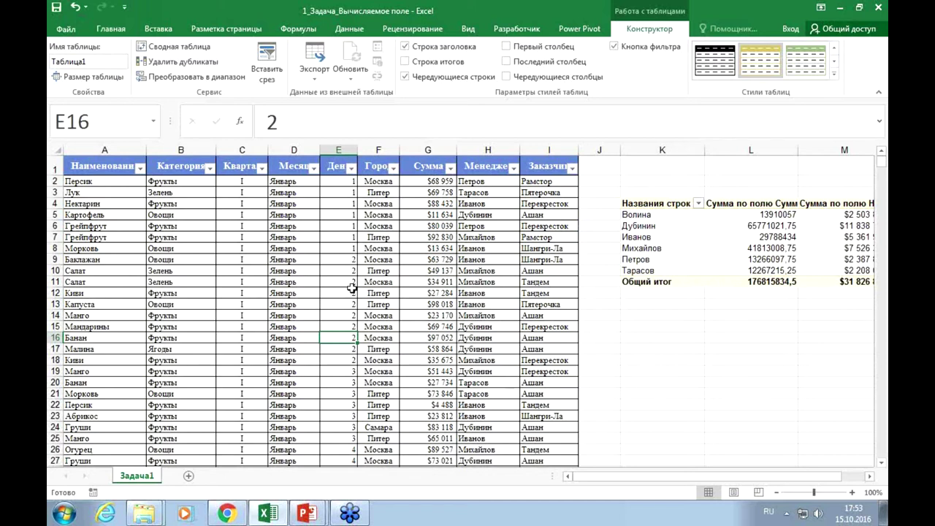
left_click(338, 303)
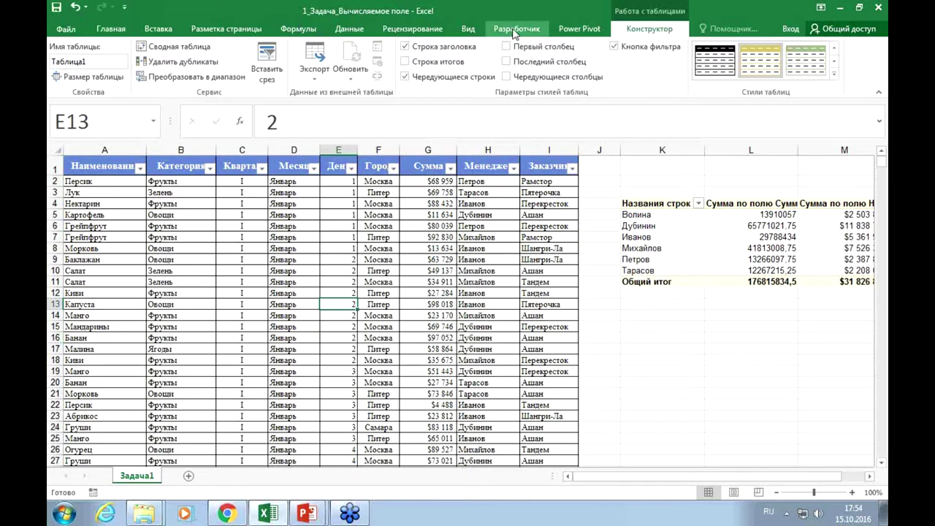
left_click(515, 29)
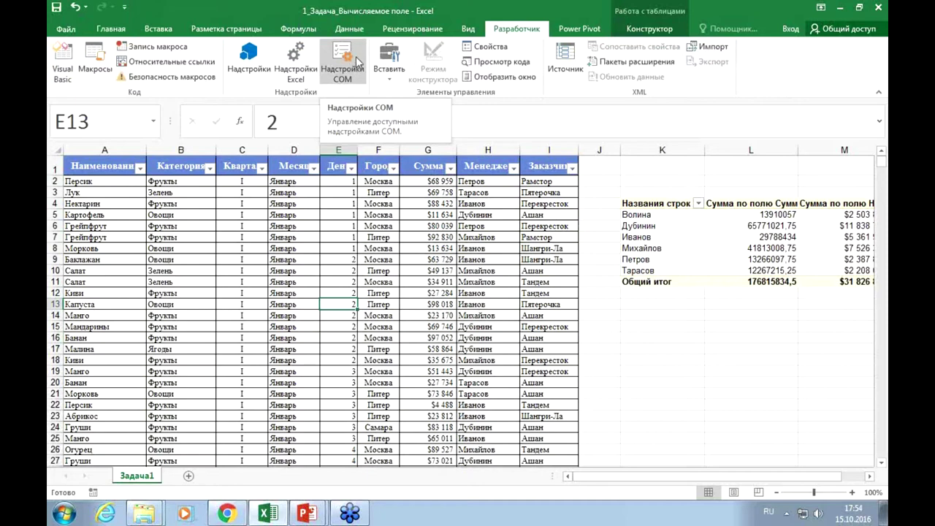
left_click(388, 269)
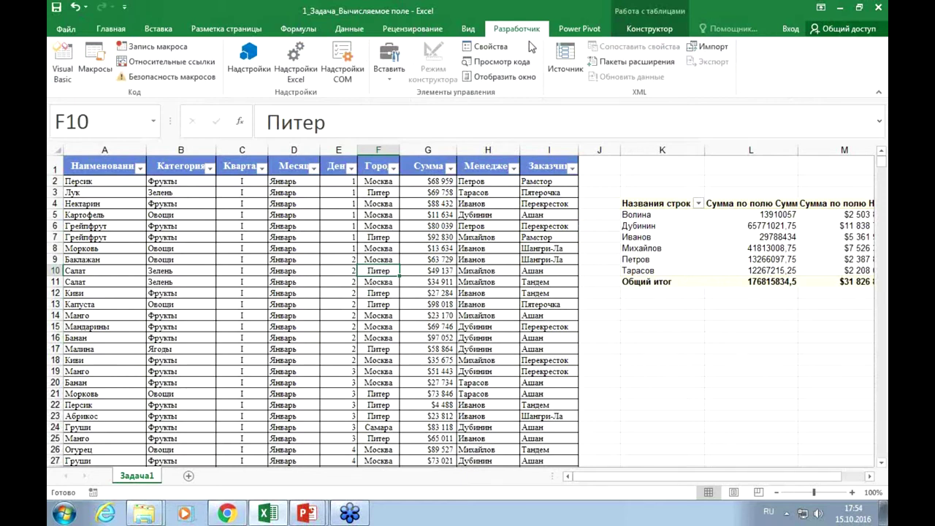
- In Excel Options > Надстройки, choose Надстройки COM in the Управление list and open it
left_click(67, 30)
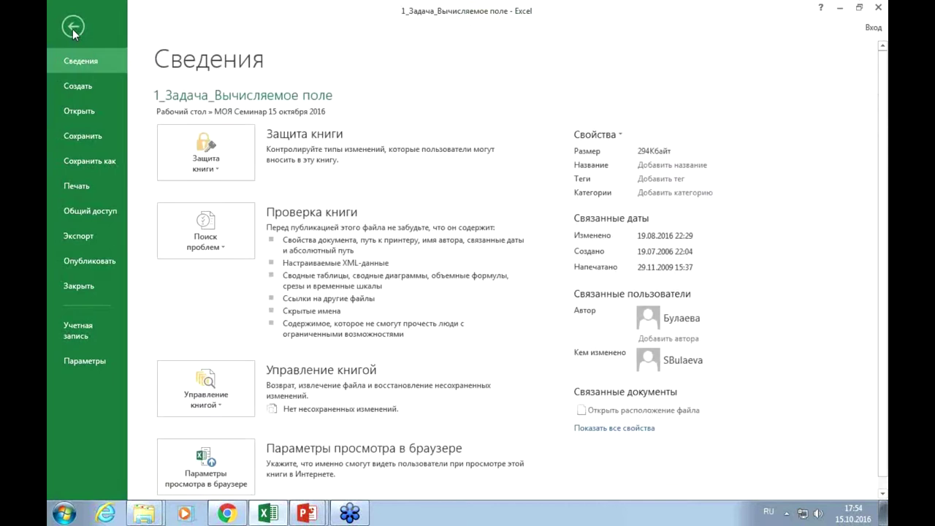
left_click(76, 362)
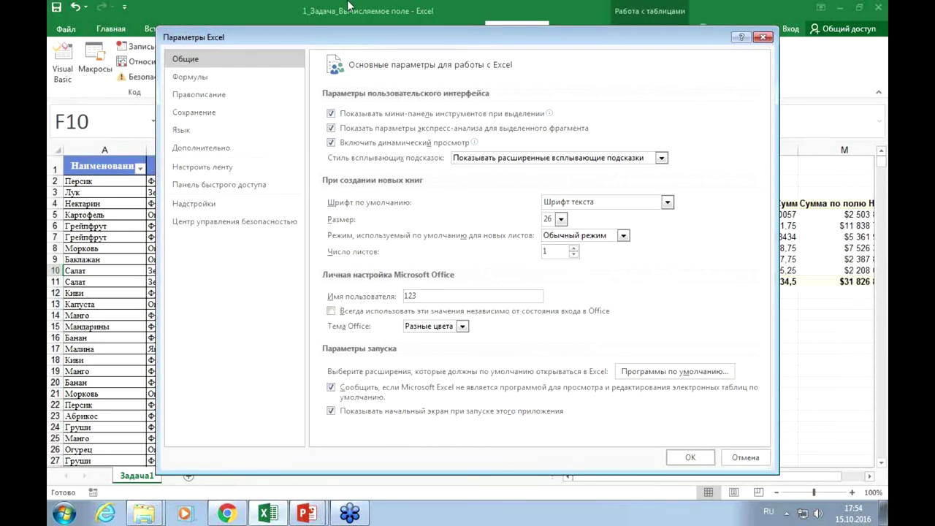
left_click(196, 205)
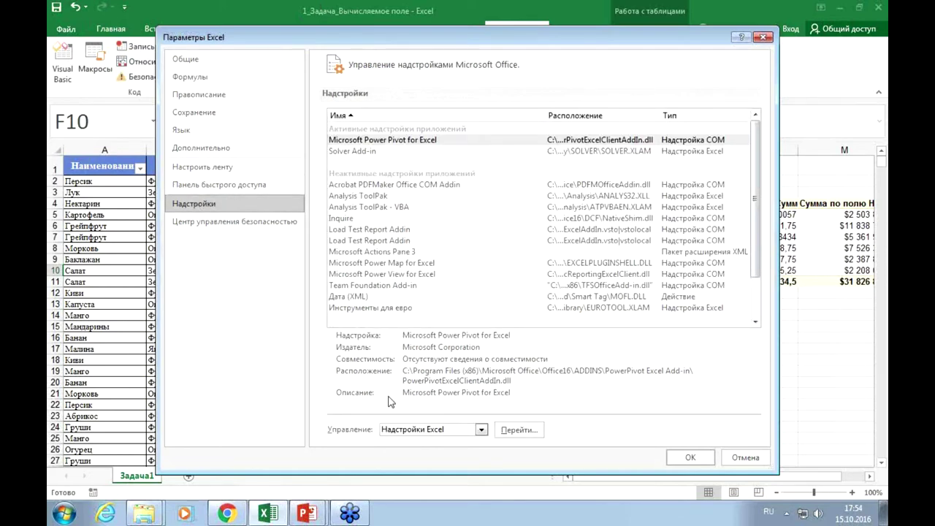
left_click(480, 430)
left_click(423, 378)
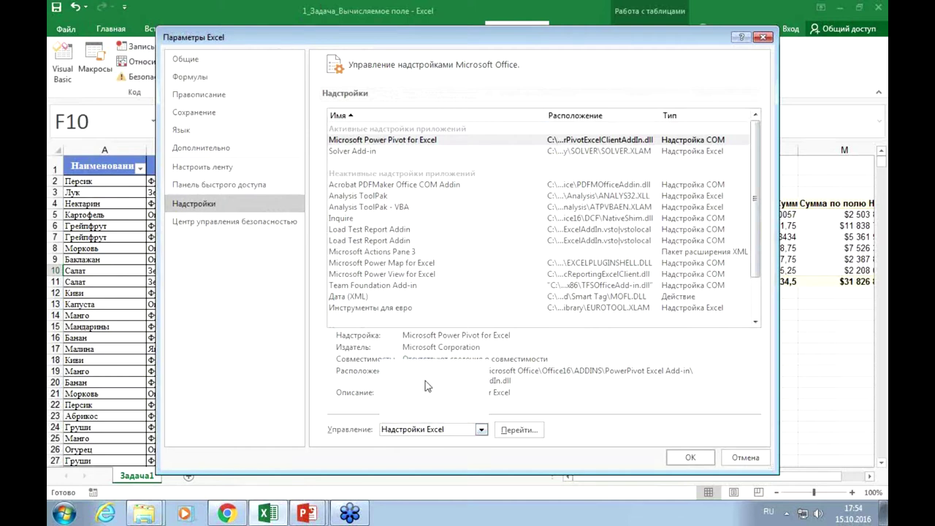
left_click(511, 434)
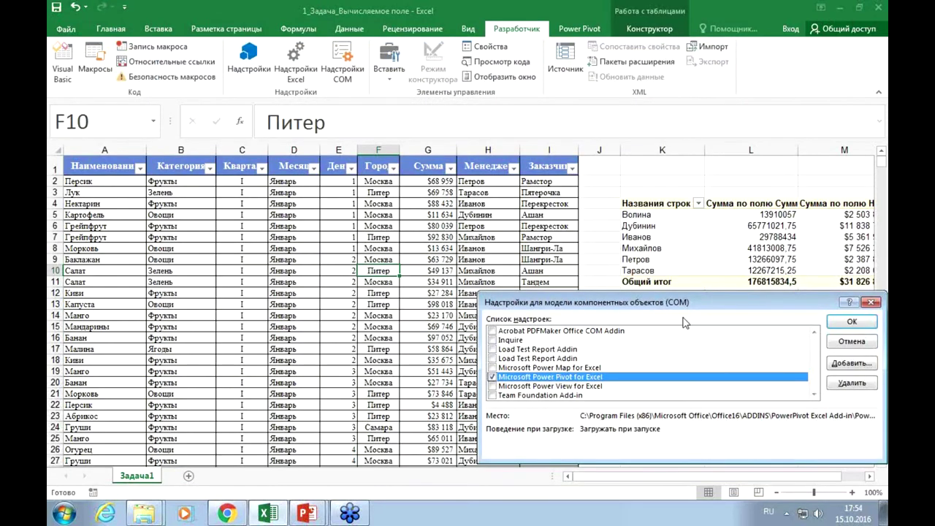
- Keep Microsoft Power Pivot for Excel enabled in the COM Add-ins dialog and confirm with OK
left_click_drag(728, 308, 414, 198)
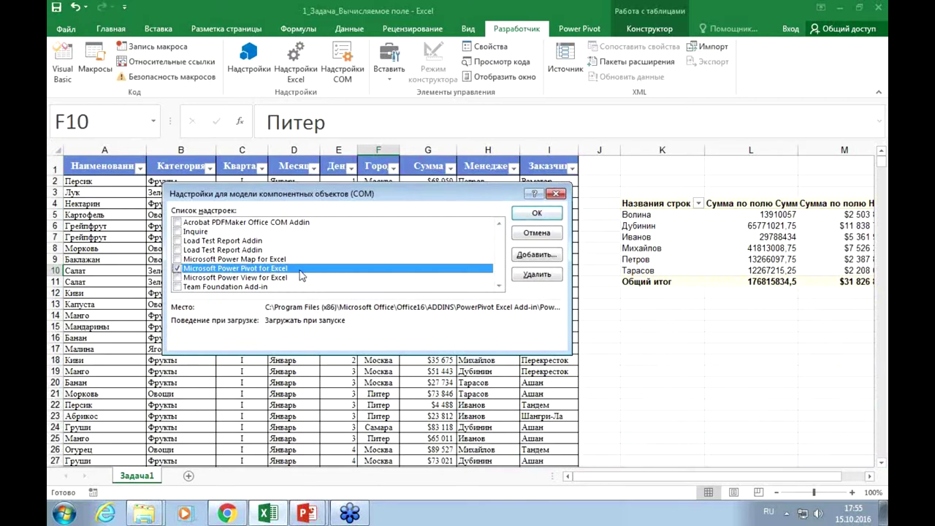
left_click(525, 216)
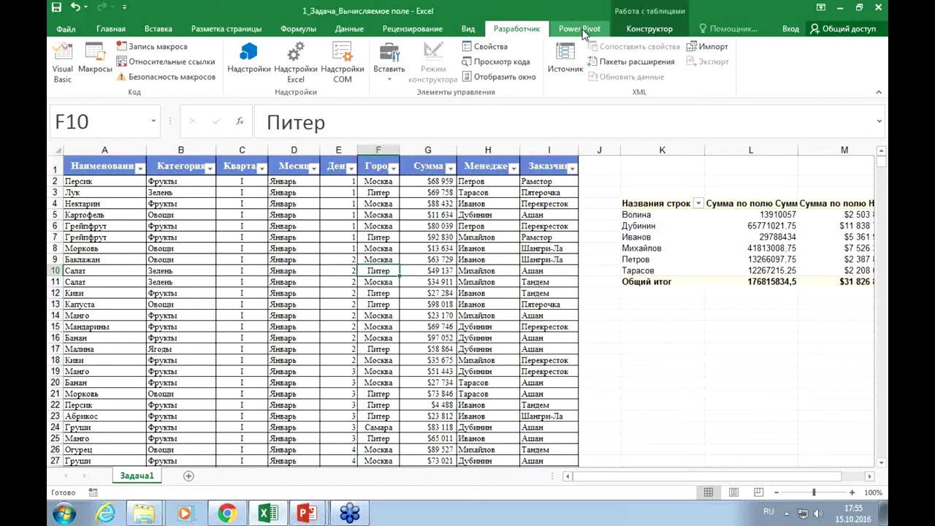
left_click(581, 30)
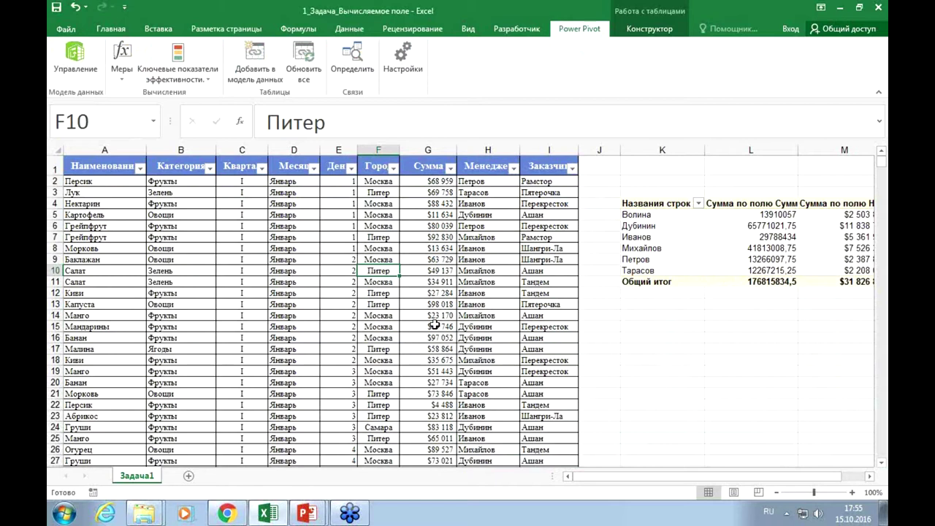
- Select cell C11 in Таблица1 and open it in the Power Pivot data model
left_click(252, 281)
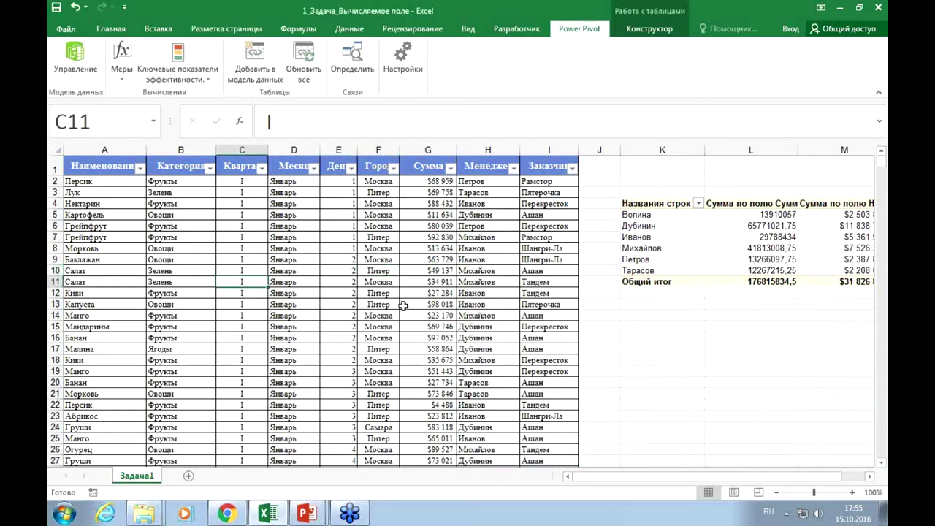
left_click(254, 56)
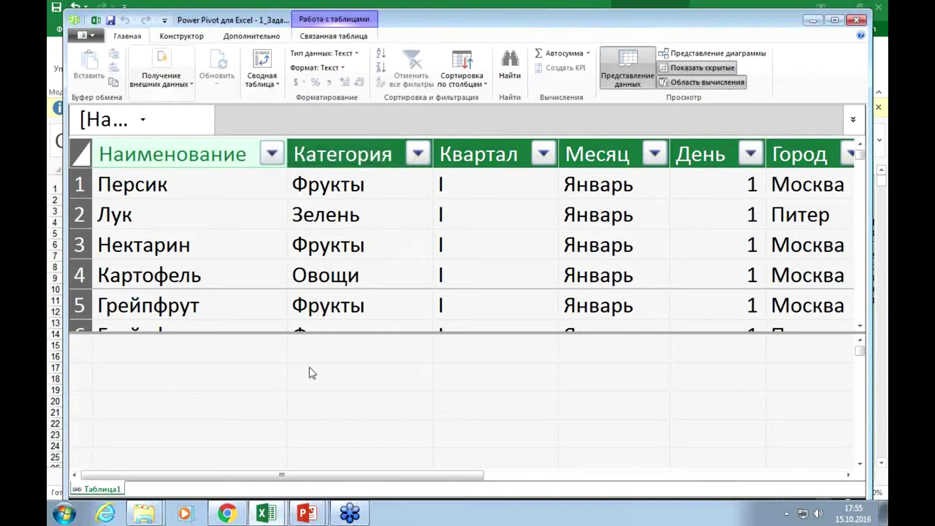
- Enlarge the Power Pivot data grid, reposition the window, then minimize it
left_click_drag(310, 332, 308, 368)
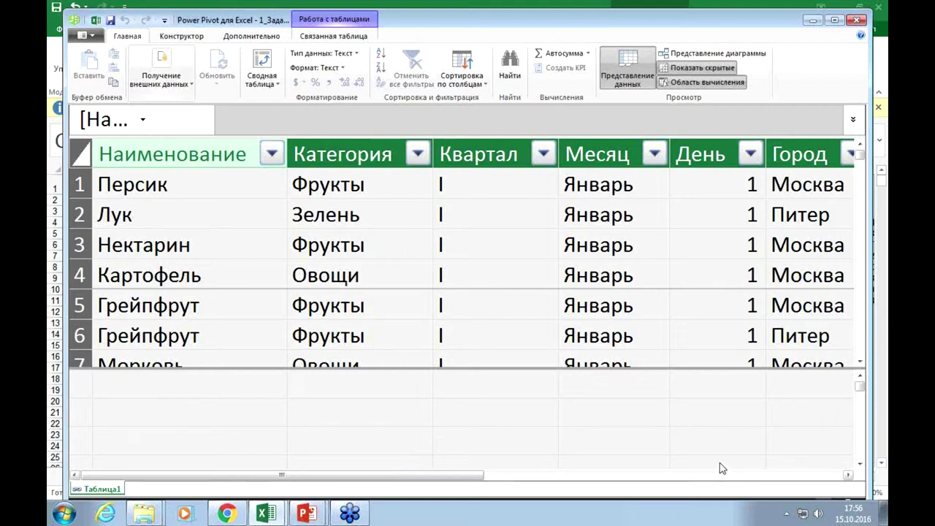
mouse_move(276, 515)
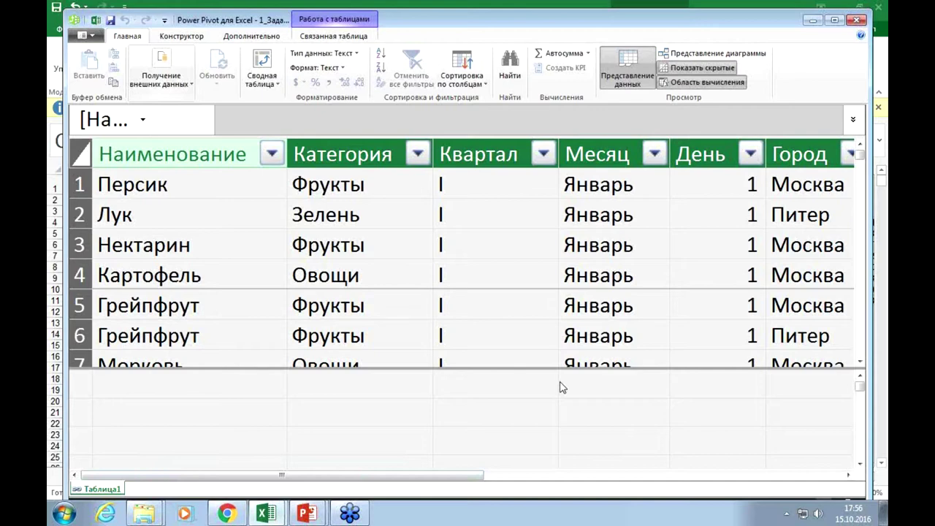
mouse_move(603, 20)
left_mouse_down()
mouse_move(610, 250)
mouse_move(593, 18)
left_mouse_up()
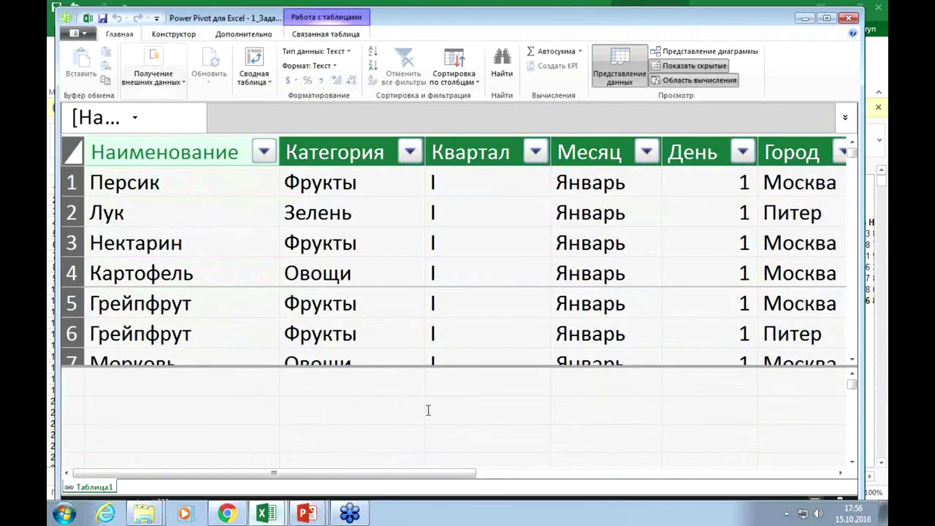
left_click(804, 20)
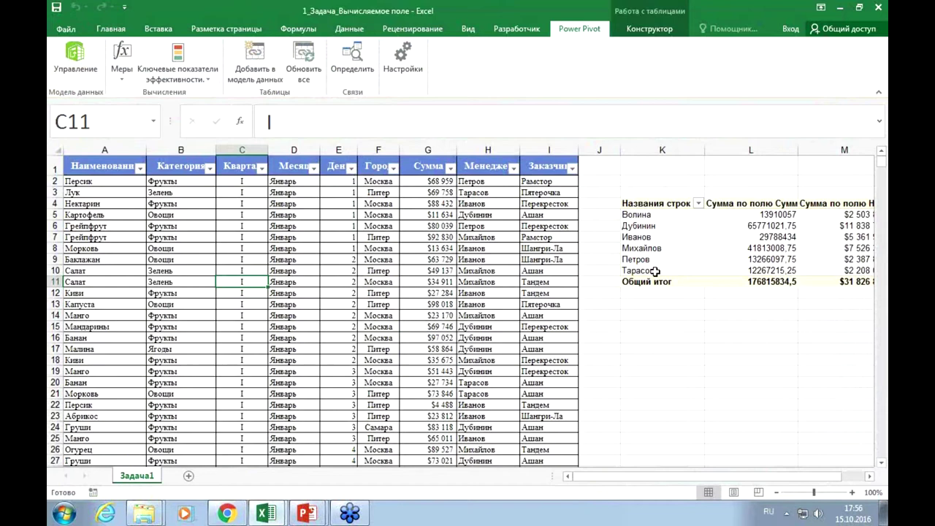
- Select cells D12 and E12 in Таблица1 while checking the Конструктор, Power Pivot and Data tabs
left_click(302, 291)
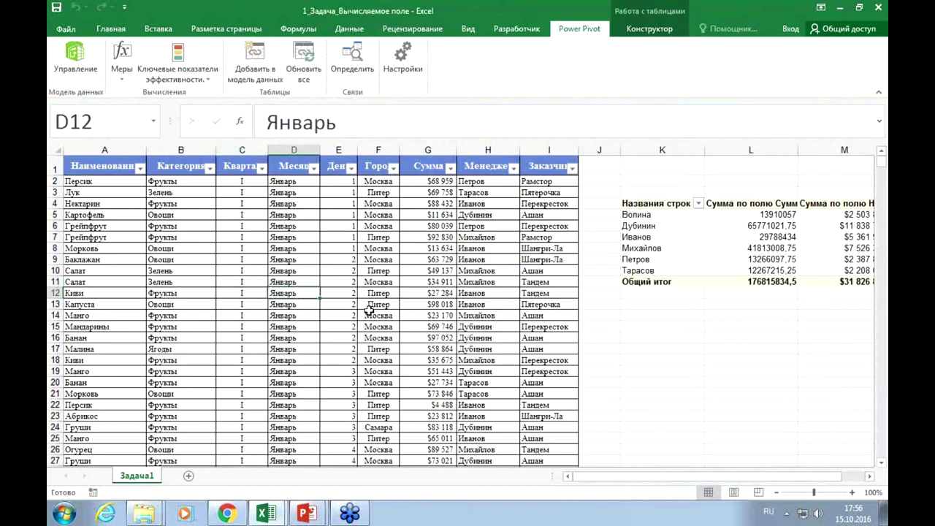
left_click(646, 31)
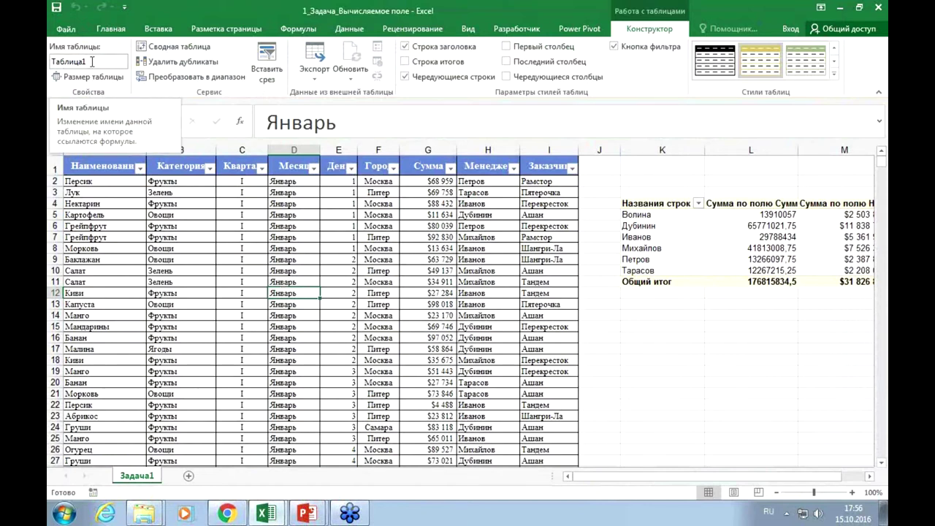
left_click(349, 293)
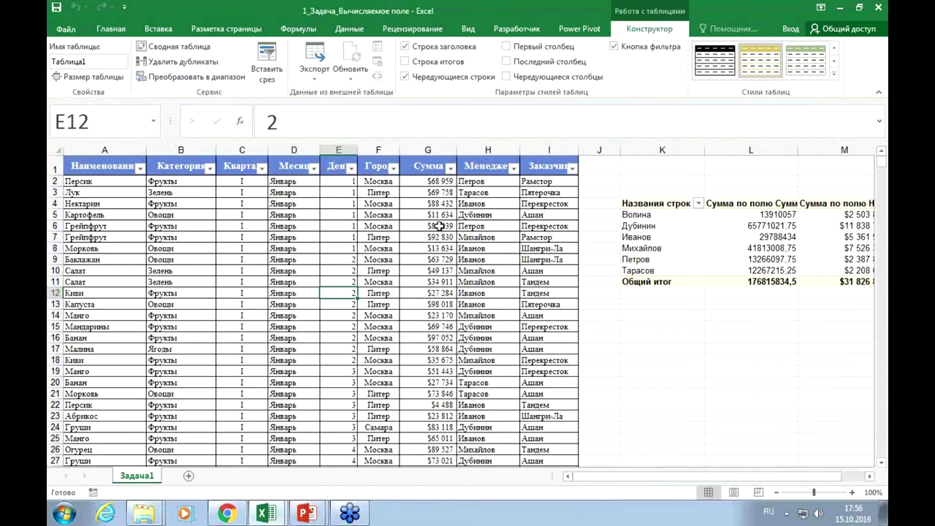
left_click(584, 30)
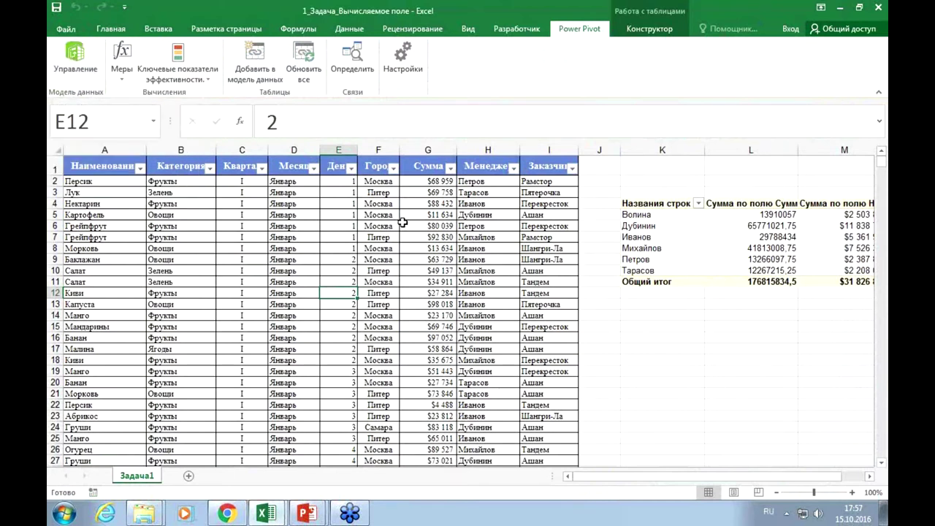
left_click(350, 30)
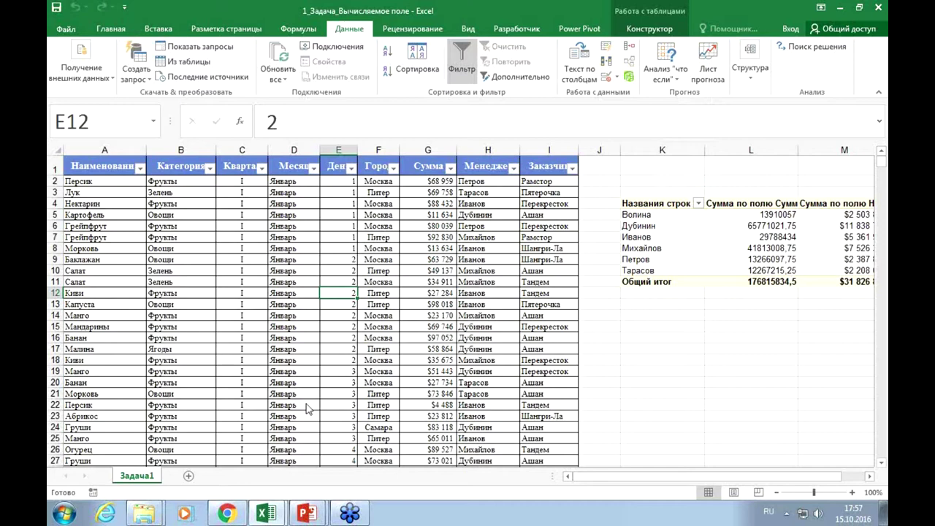
- Switch between the Power Pivot and Excel windows, ending in the Excel workbook
mouse_move(268, 515)
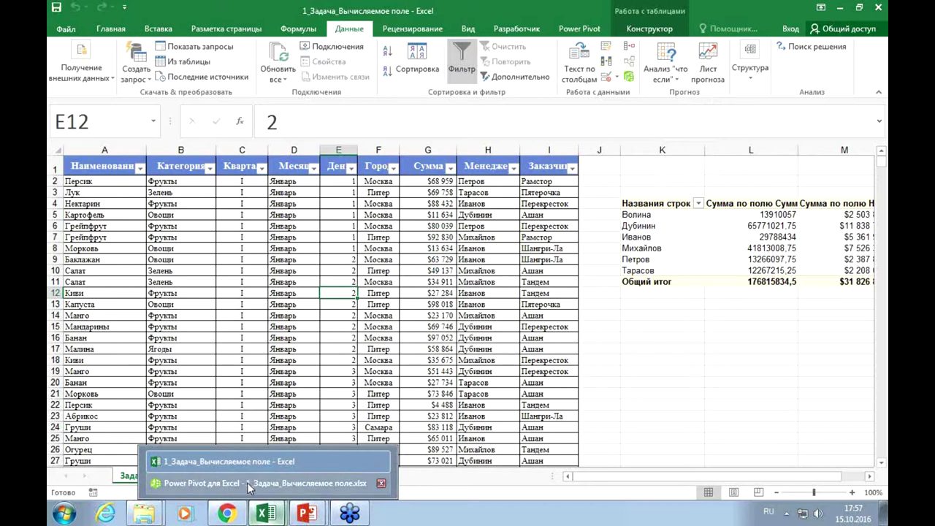
left_click(247, 482)
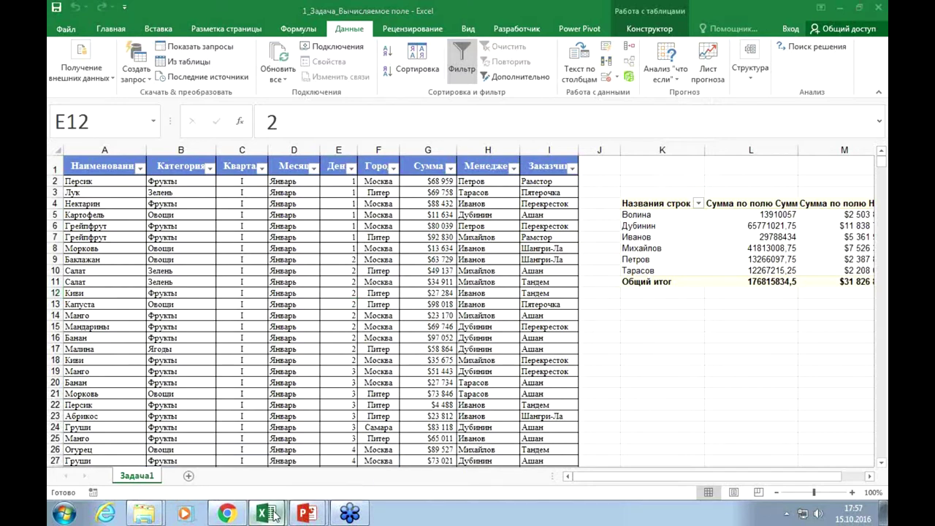
mouse_move(274, 515)
left_click(260, 460)
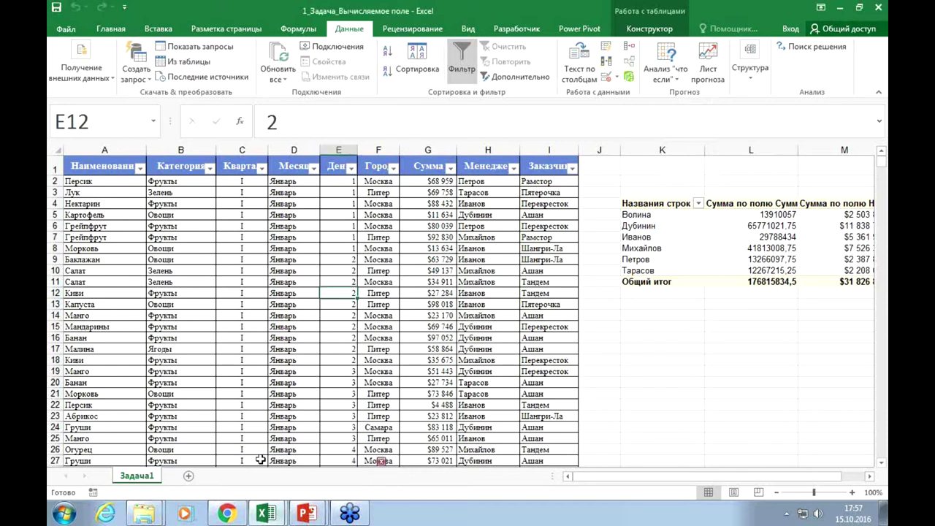
left_click(259, 513)
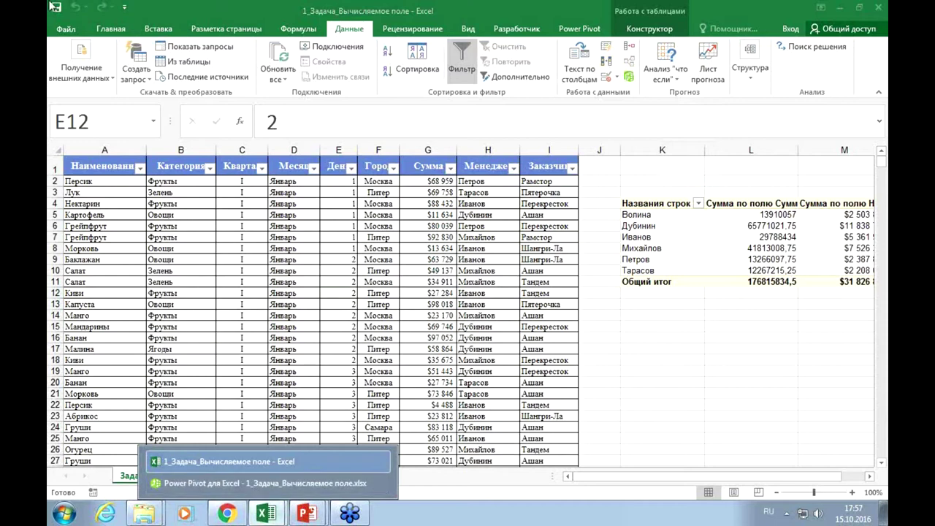
left_click(562, 33)
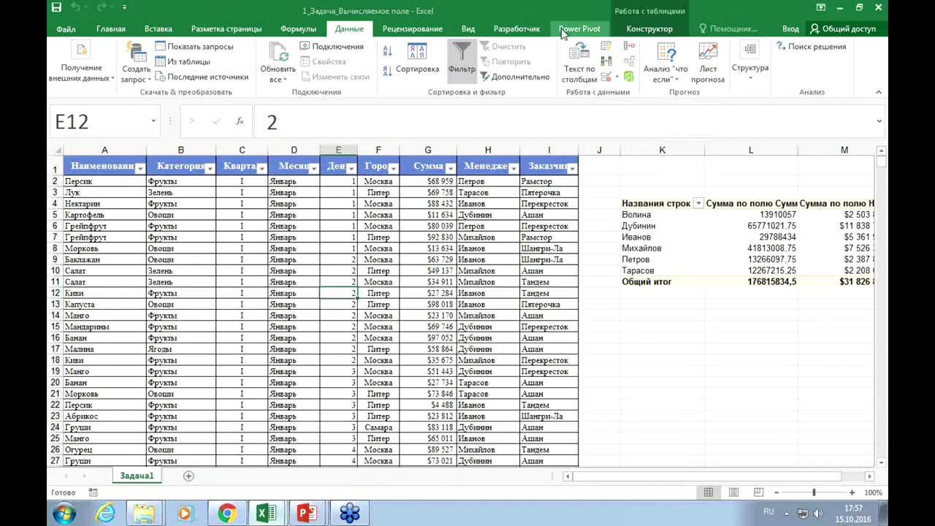
- Open the sales table's data model with Power Pivot's Управление command
left_click(562, 31)
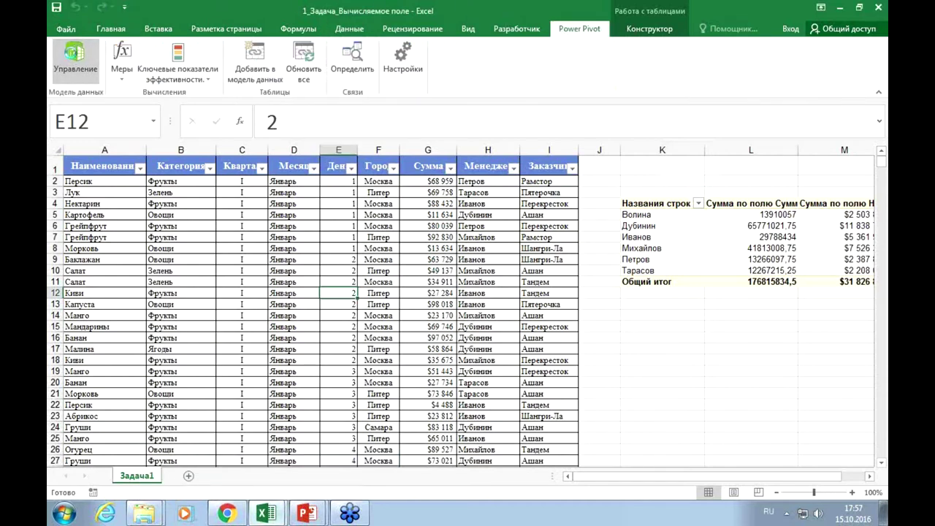
left_click(75, 58)
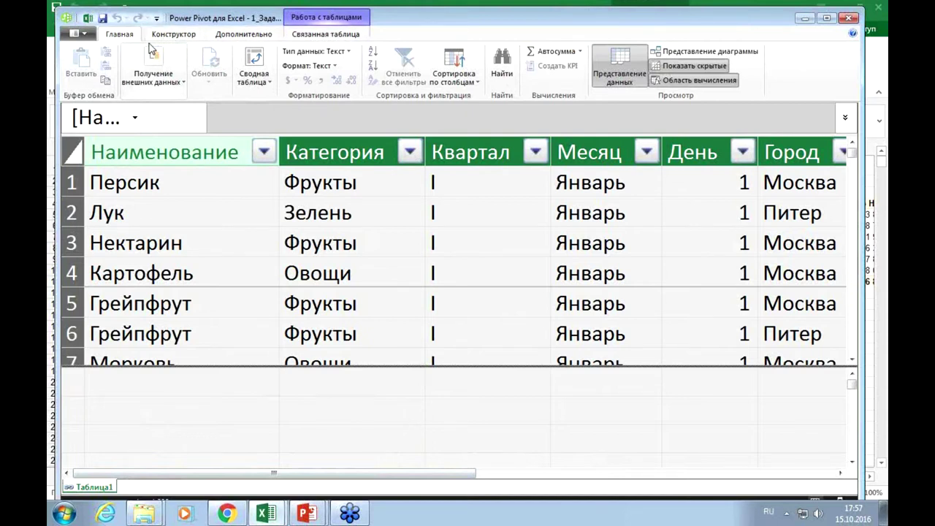
left_click(174, 35)
left_click(255, 35)
left_click(311, 37)
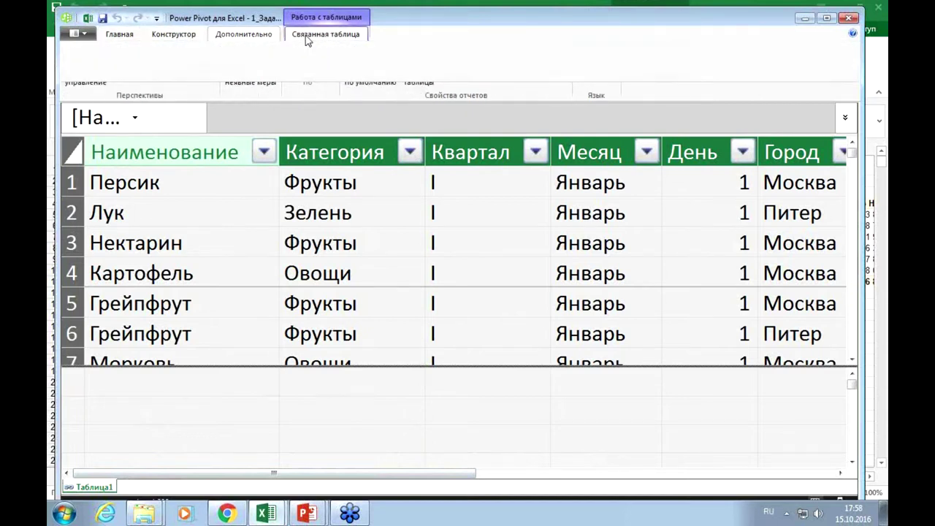
left_click(119, 36)
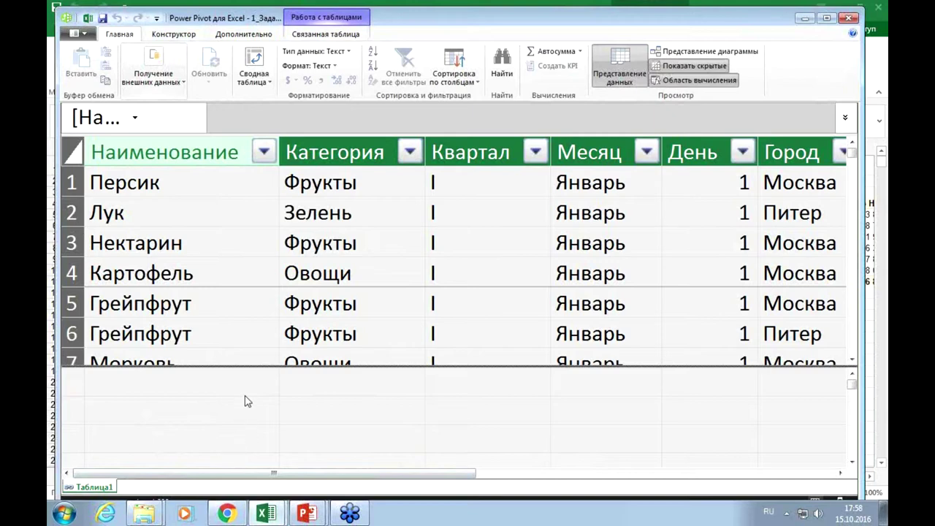
left_click(840, 473)
left_click(841, 474)
left_click(841, 474)
left_click(840, 473)
left_click(841, 473)
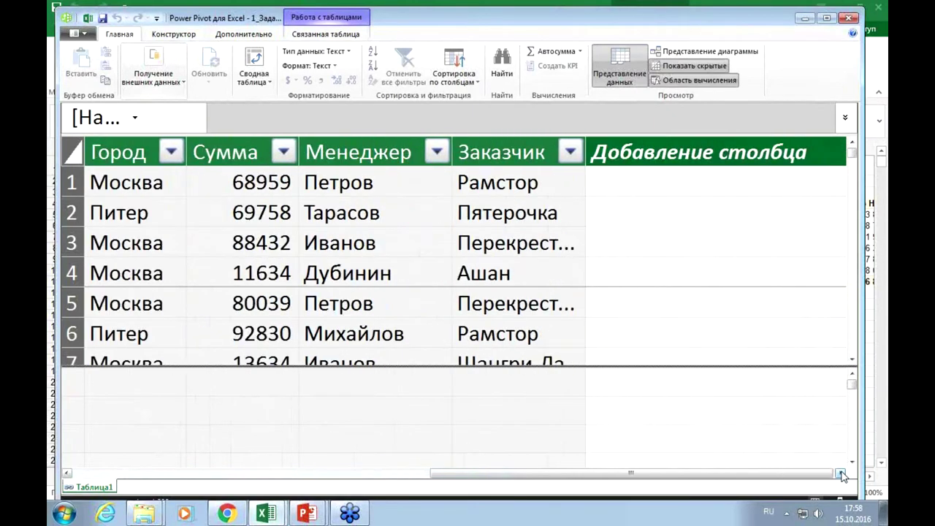
mouse_move(547, 480)
left_mouse_down()
mouse_move(159, 493)
mouse_move(236, 491)
left_mouse_up()
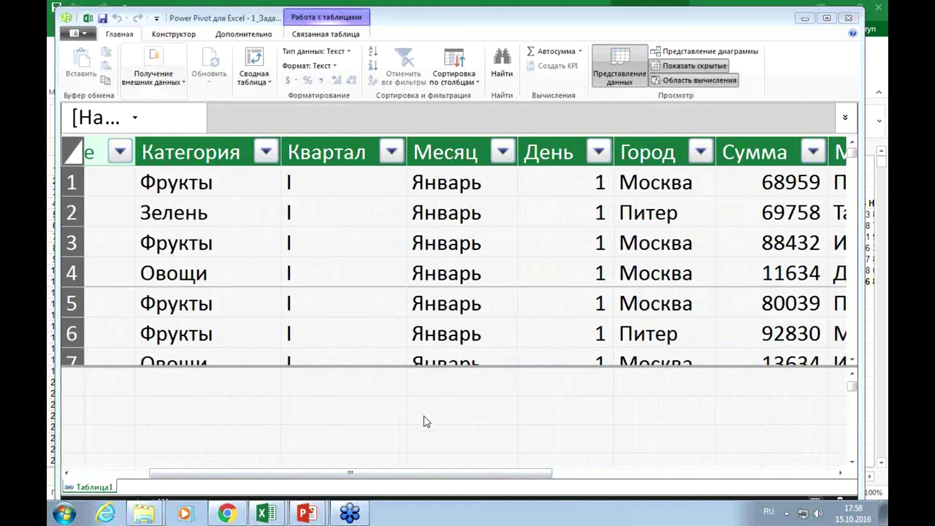
left_click_drag(350, 473, 272, 476)
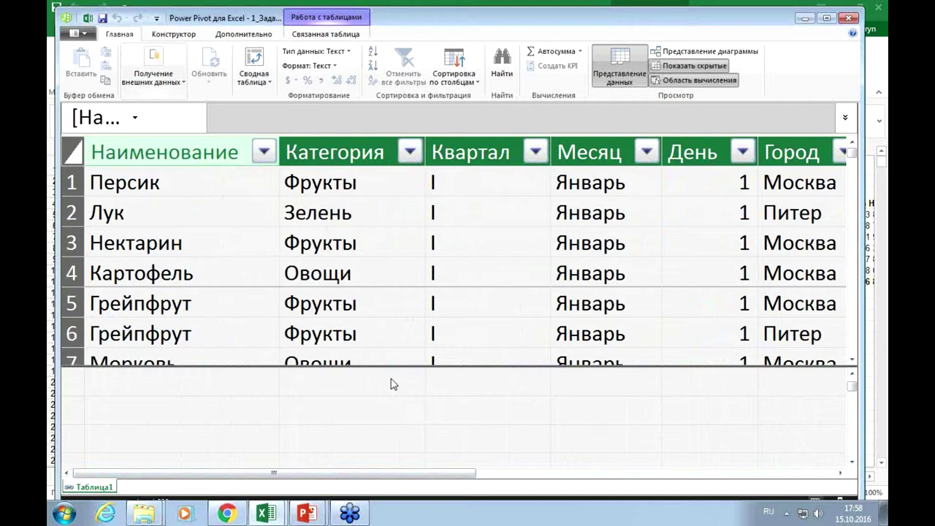
left_click(489, 261)
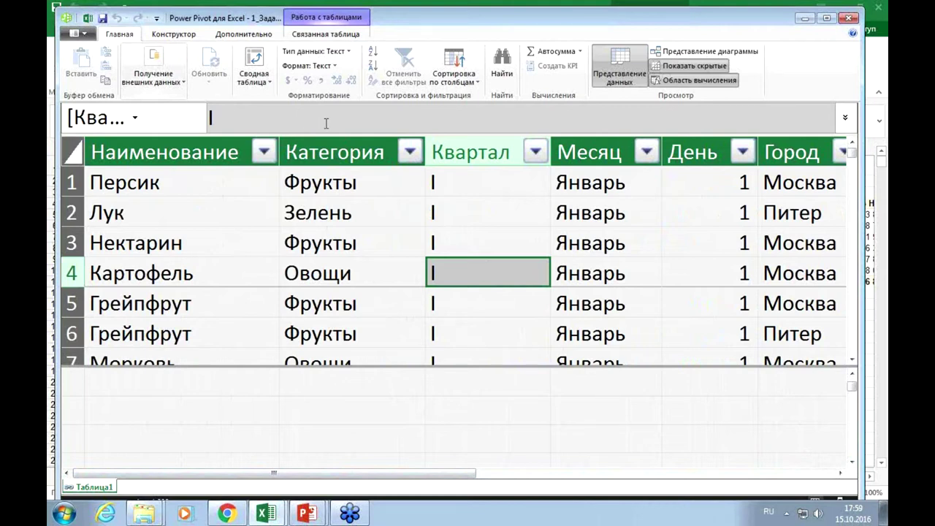
left_click(184, 87)
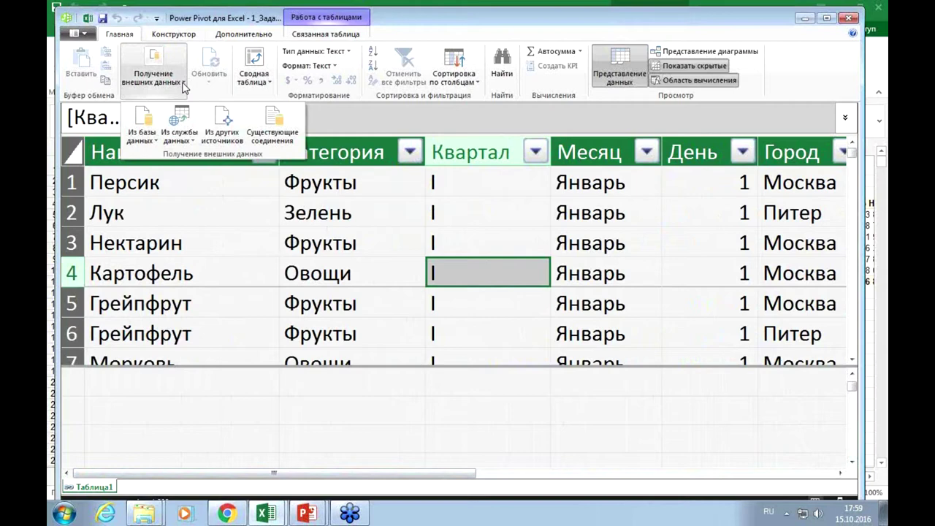
left_click(154, 140)
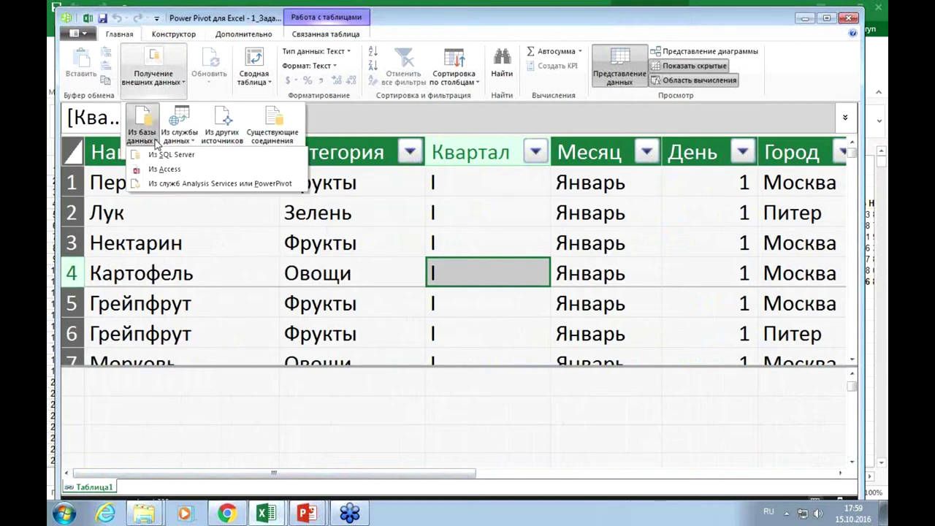
left_click(191, 142)
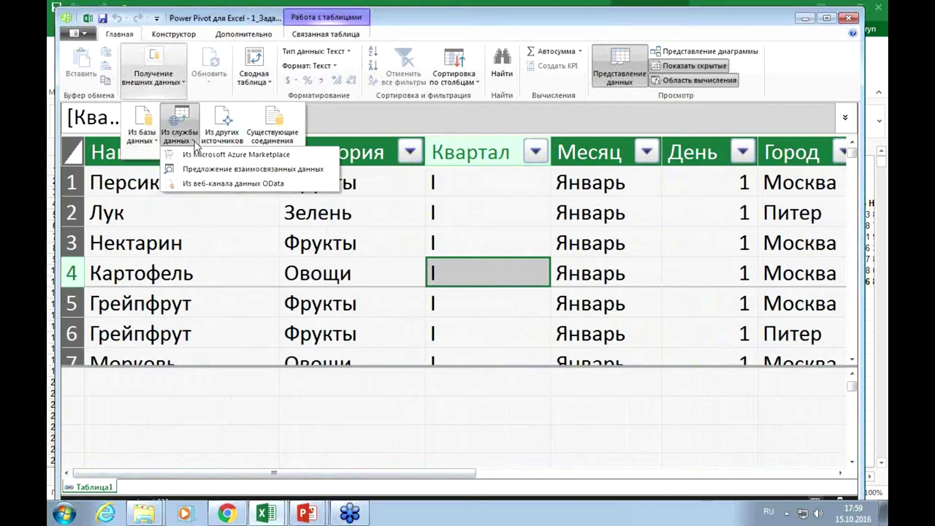
left_click(235, 139)
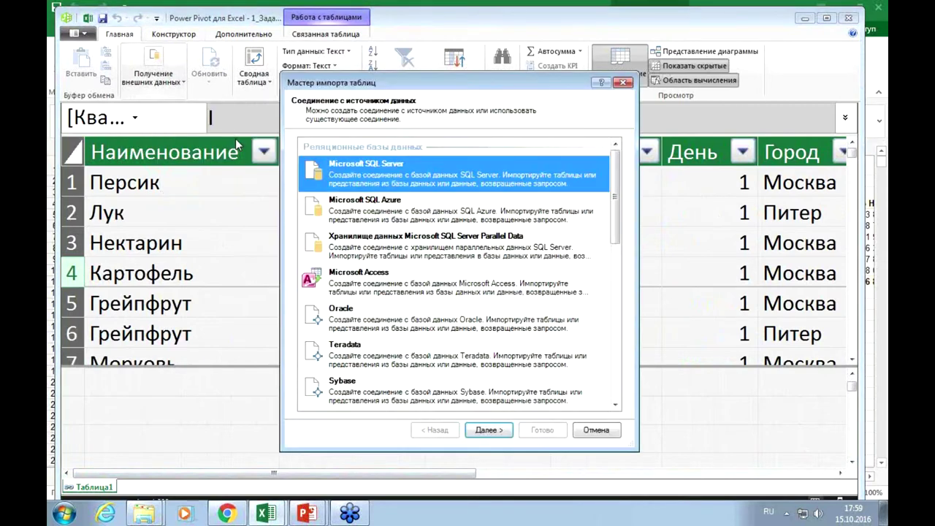
left_click_drag(617, 197, 624, 354)
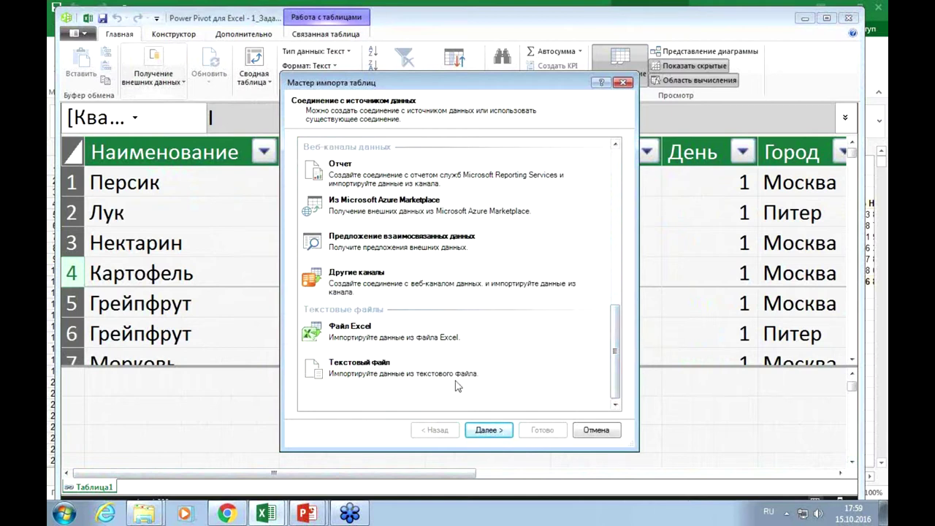
left_click(596, 430)
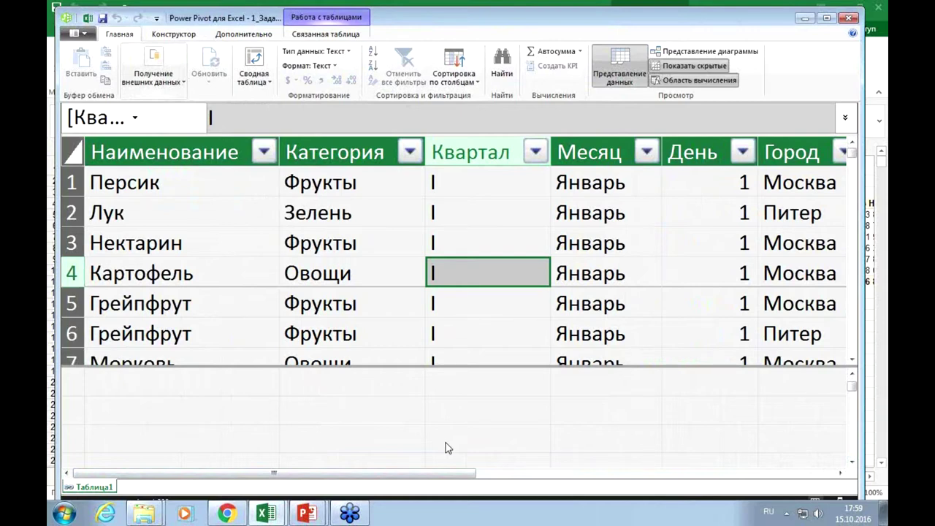
- Scroll right past Сумма, Менеджер and Заказчик to the empty Добавление столбца slot
left_click_drag(449, 473, 838, 463)
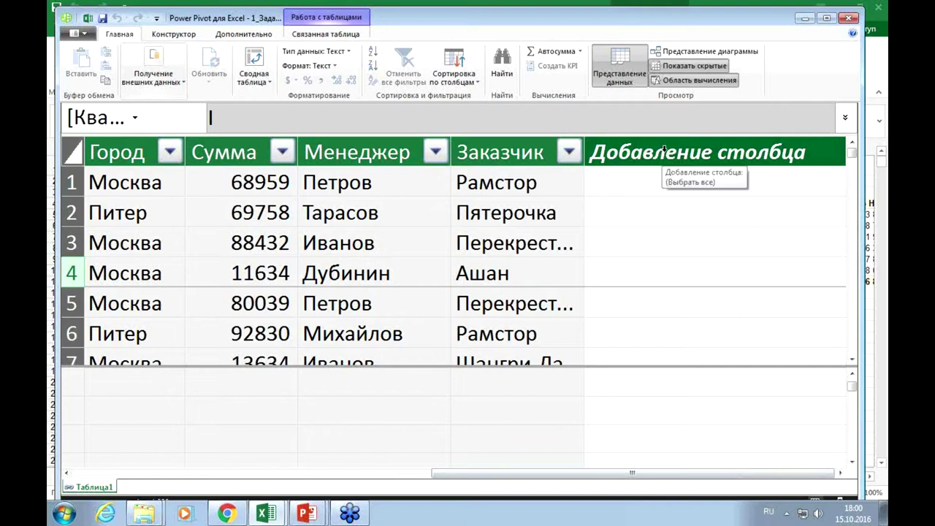
- Begin the formula =[Сумма] in the first cell under Добавление столбца
left_click(636, 183)
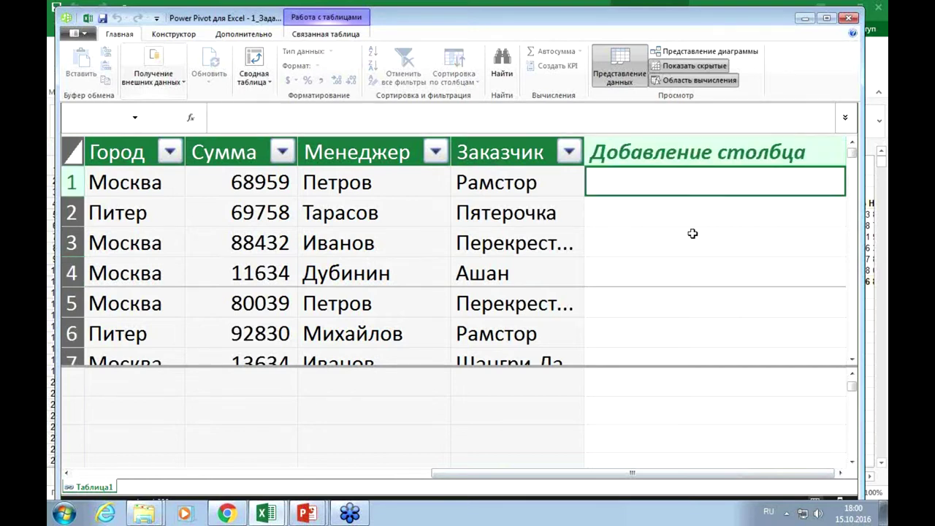
left_click(251, 115)
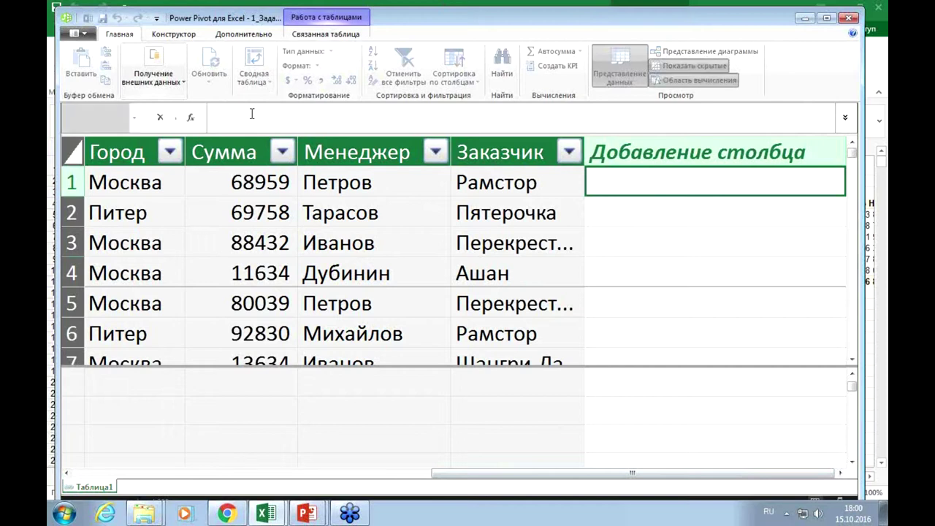
type("=")
left_click(217, 183)
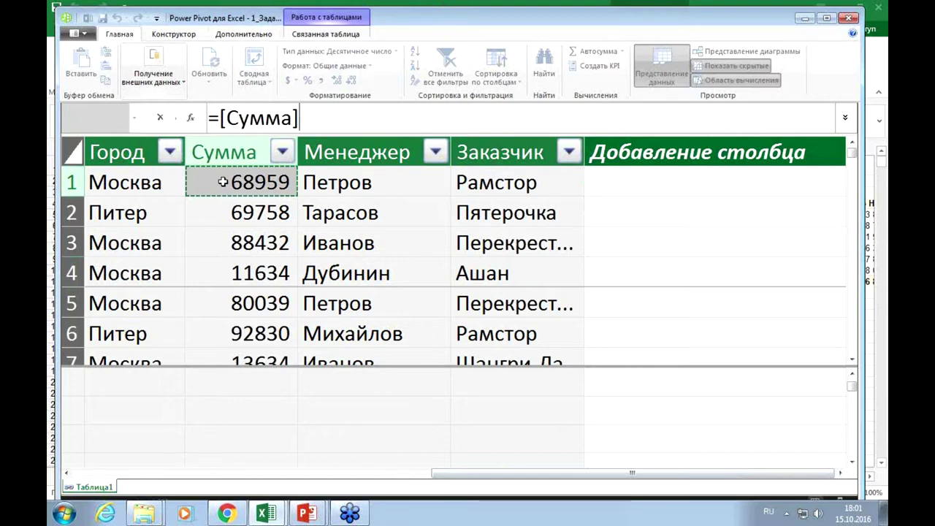
mouse_move(400, 325)
left_mouse_down()
mouse_move(426, 280)
mouse_move(445, 306)
mouse_move(383, 299)
mouse_move(498, 272)
left_mouse_up()
mouse_move(657, 268)
left_mouse_down()
mouse_move(637, 314)
mouse_move(676, 307)
left_mouse_up()
mouse_move(624, 292)
left_mouse_down()
mouse_move(640, 273)
mouse_move(659, 295)
left_mouse_up()
left_click_drag(702, 276, 673, 343)
left_click_drag(703, 278, 711, 330)
mouse_move(717, 279)
left_mouse_down()
mouse_move(731, 297)
mouse_move(677, 308)
left_mouse_up()
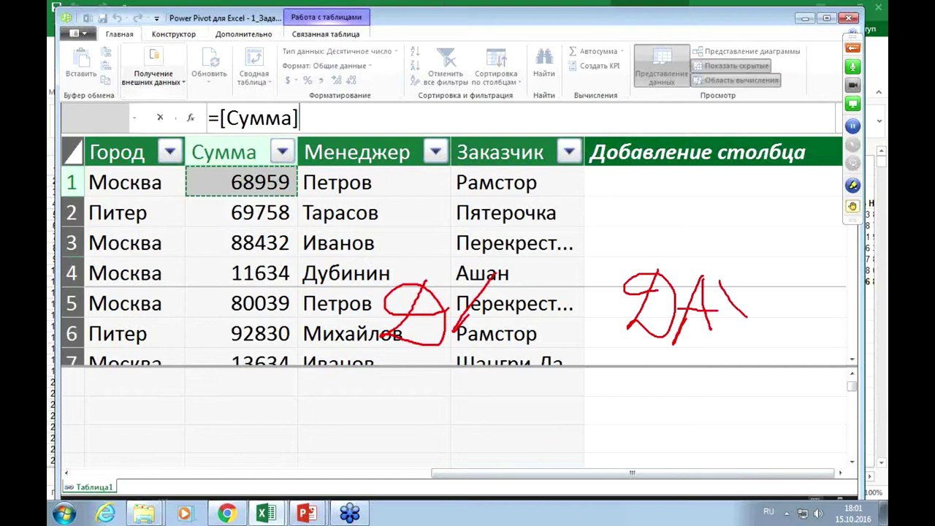
left_click_drag(745, 272, 715, 323)
left_click_drag(640, 247, 608, 338)
mouse_move(663, 360)
left_mouse_down()
mouse_move(694, 360)
mouse_move(741, 254)
left_mouse_up()
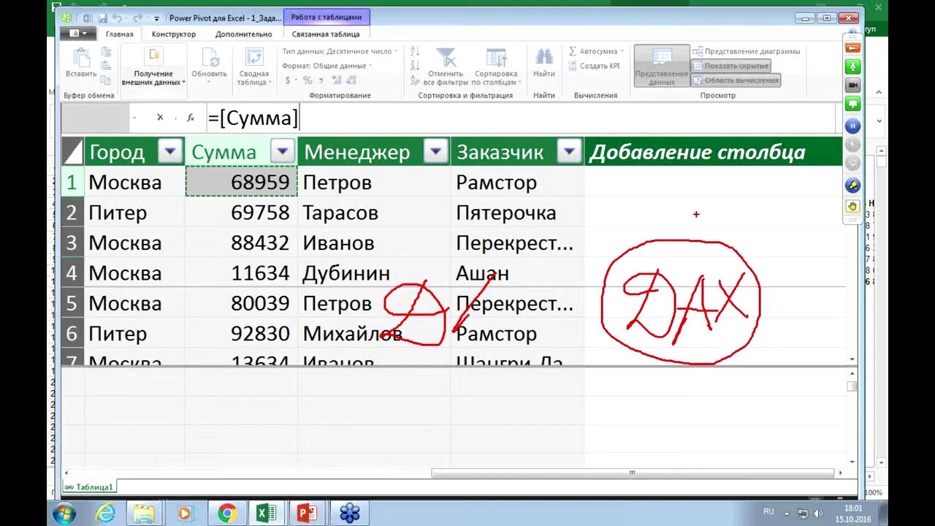
key("Escape")
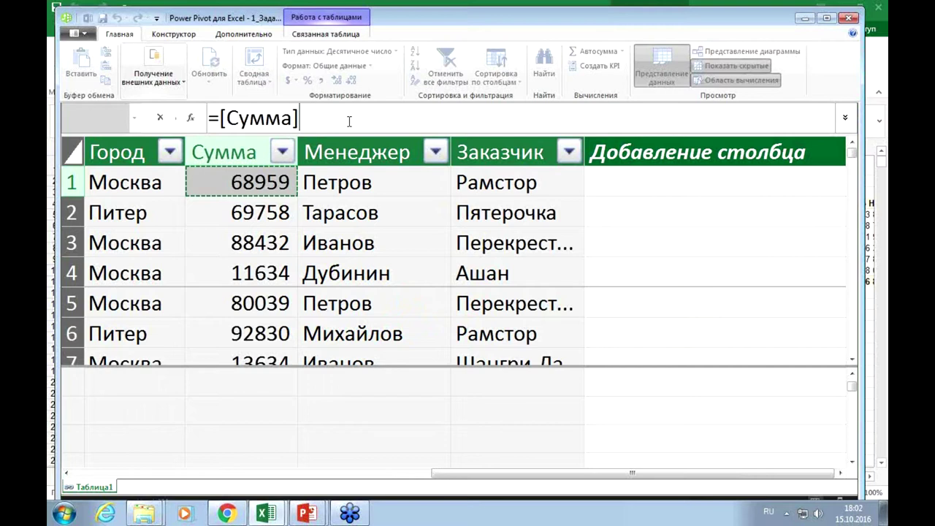
- Finish the formula as =[Сумма]*0,18 and commit it to fill Вычисляемый столбец 1
type("*")
type("1")
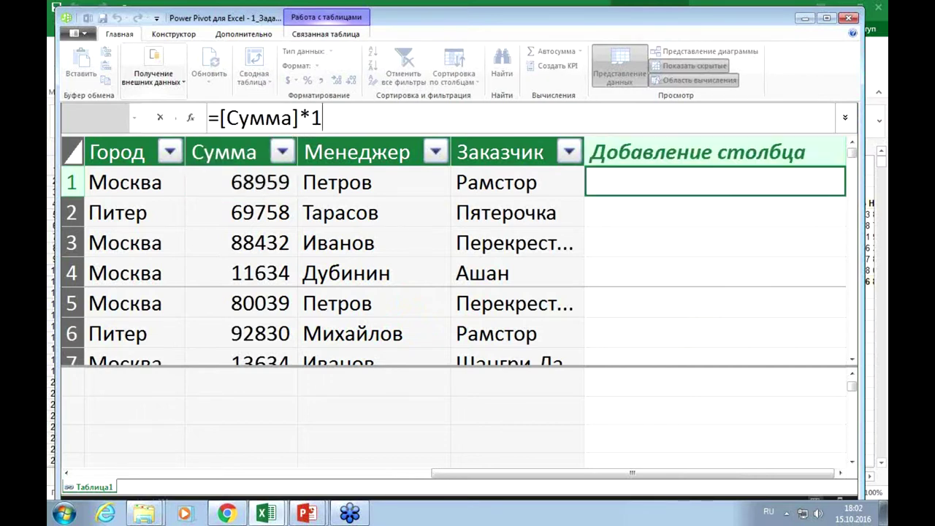
key("BackSpace")
type("0,18")
key("Return")
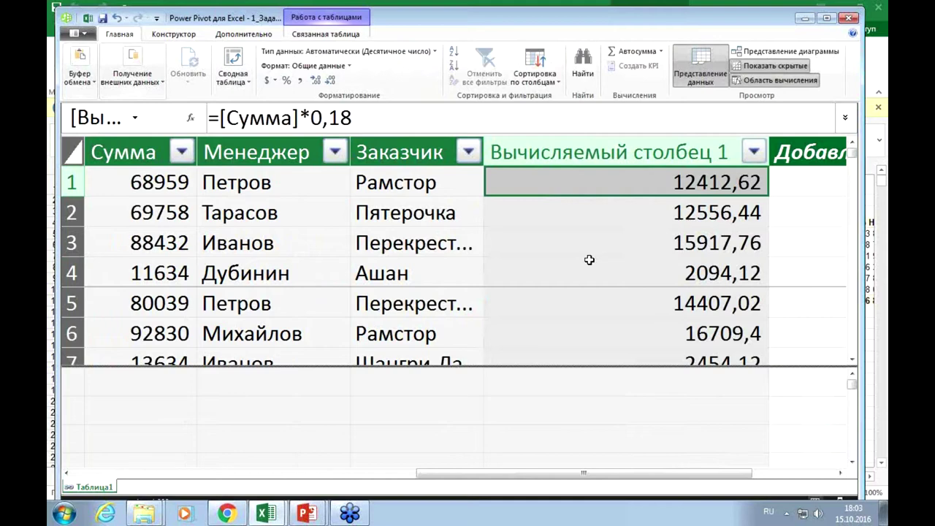
- Rename the calculated column 'Вычисляемый столбец 1' to НДС
right_click(585, 148)
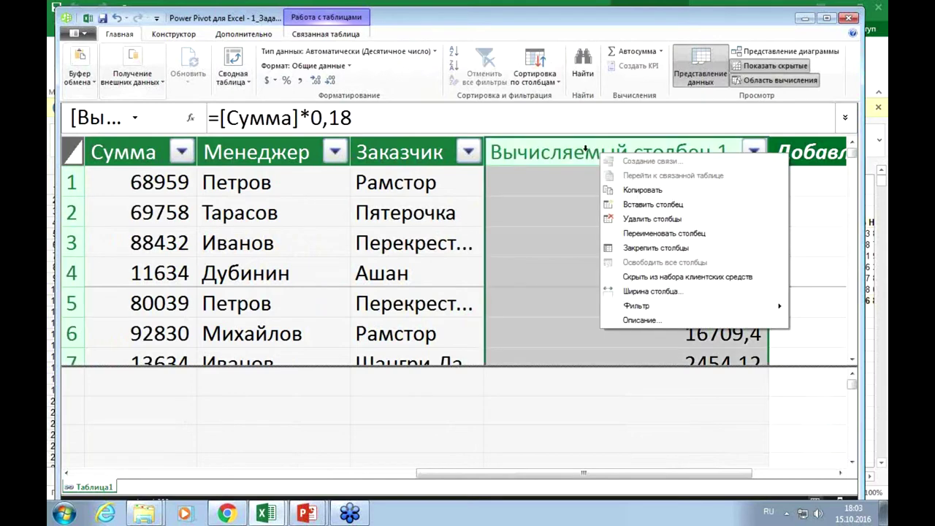
right_click(568, 147)
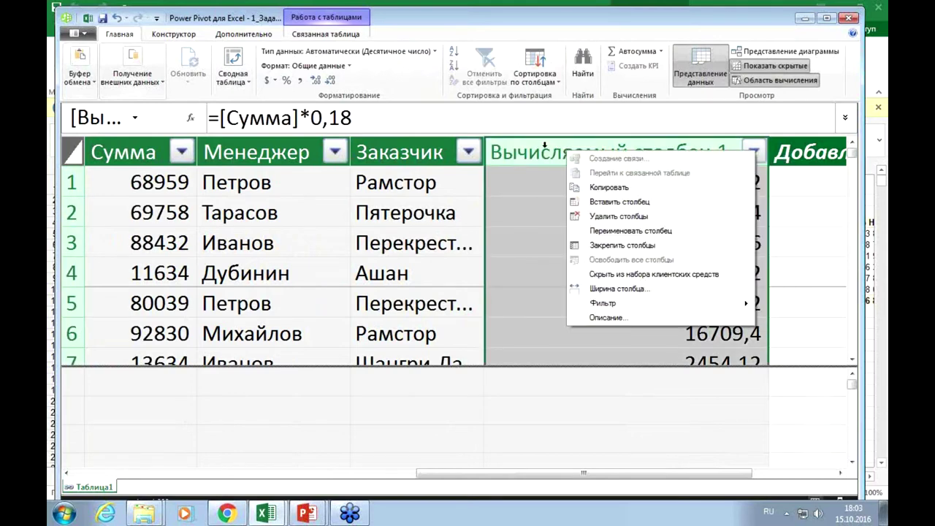
right_click(545, 145)
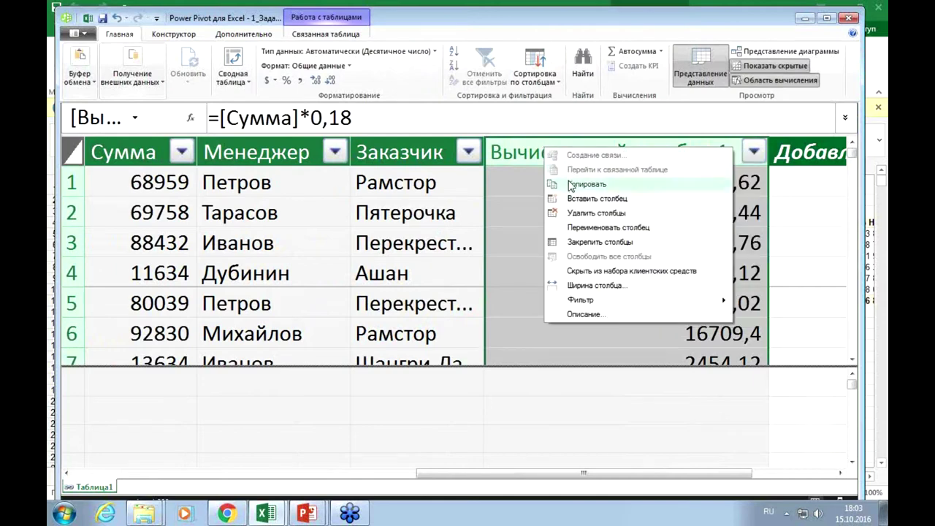
left_click(584, 227)
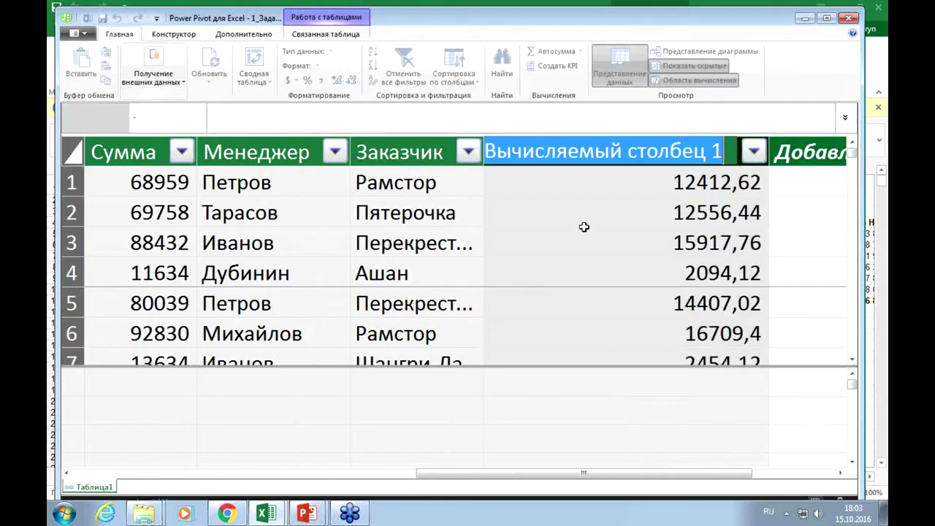
type("Н")
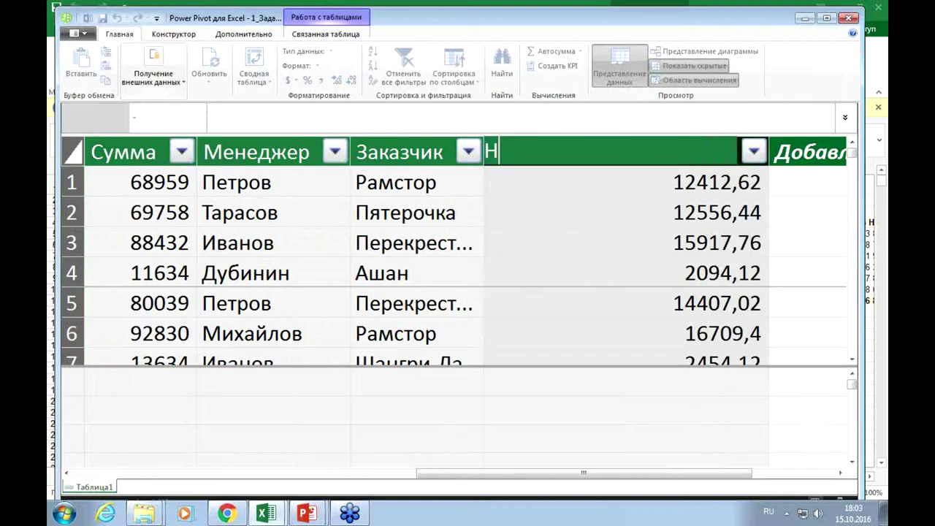
type("ДС")
key("Return")
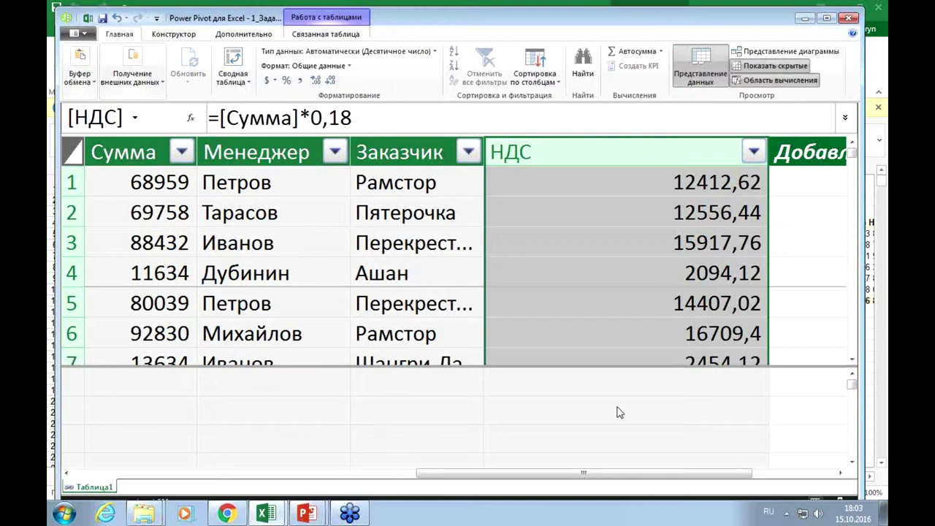
- Check the Заказчик and Менеджер values, then switch to the model's diagram view
left_click(619, 413)
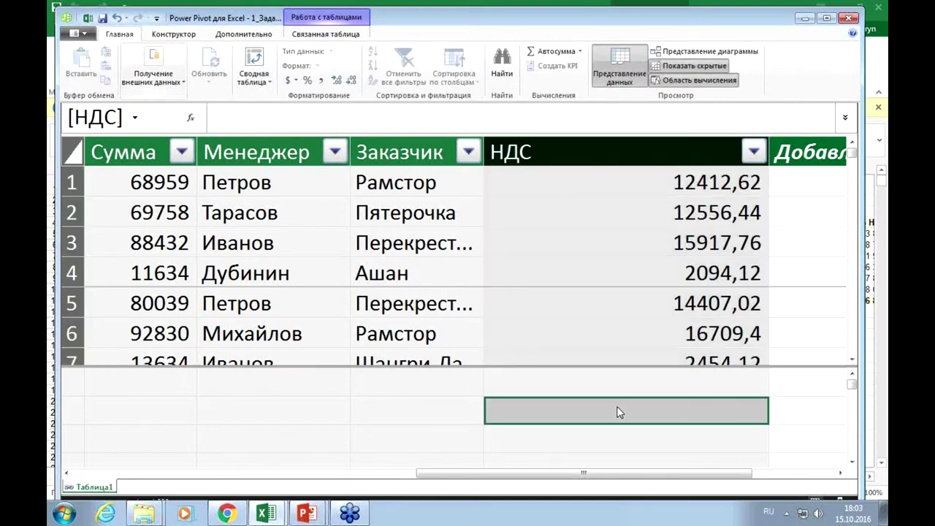
left_click(365, 232)
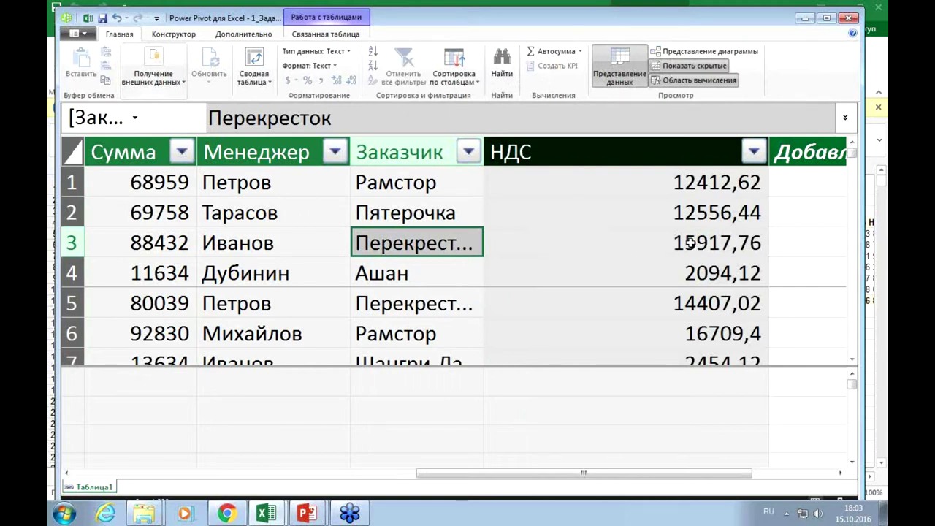
left_click(255, 213)
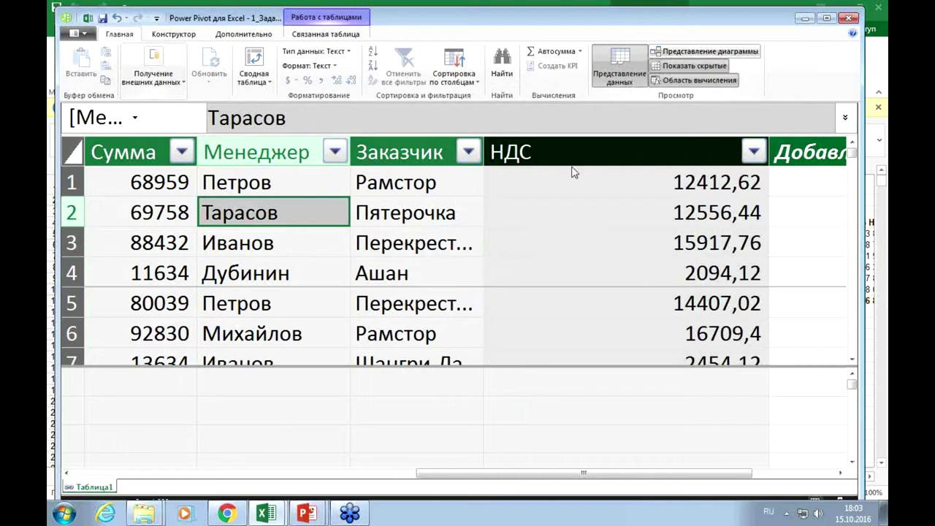
left_click(702, 51)
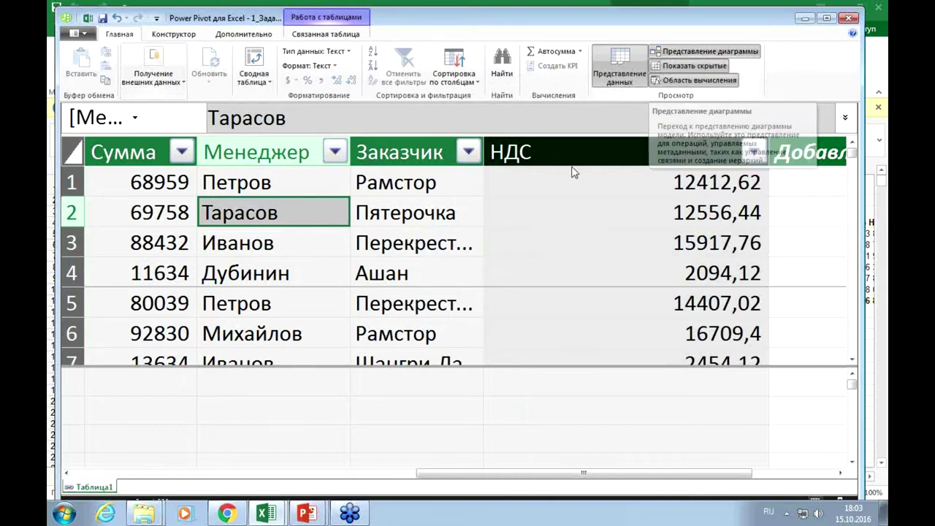
mouse_move(210, 218)
left_mouse_down()
mouse_move(290, 412)
mouse_move(291, 476)
left_mouse_up()
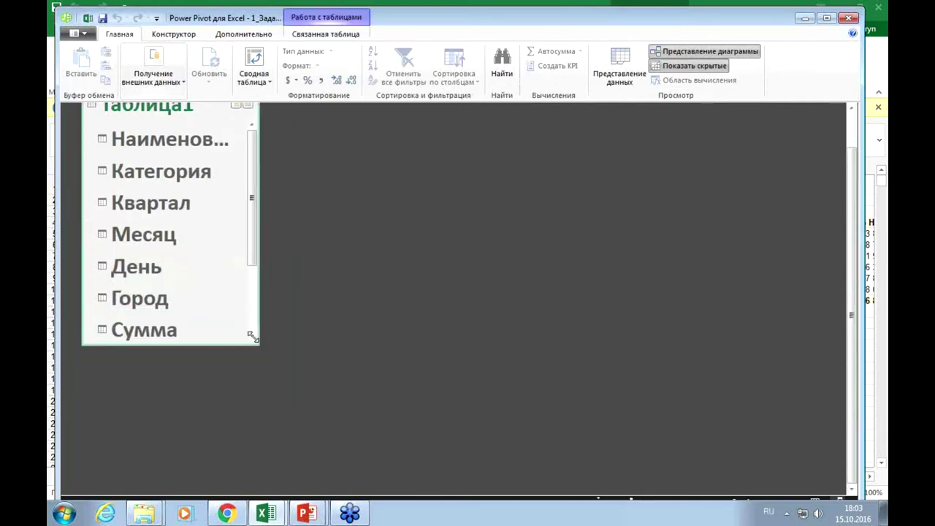
left_click_drag(291, 475, 278, 372)
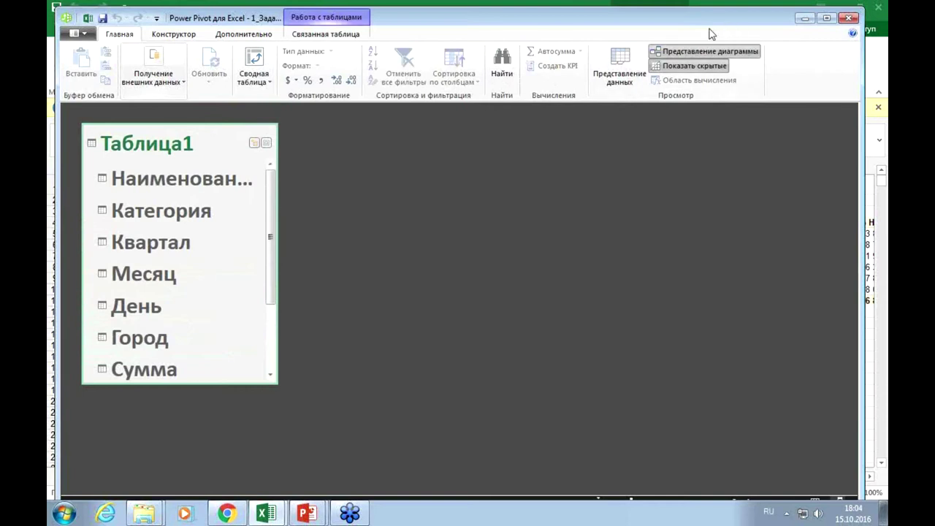
left_click(619, 56)
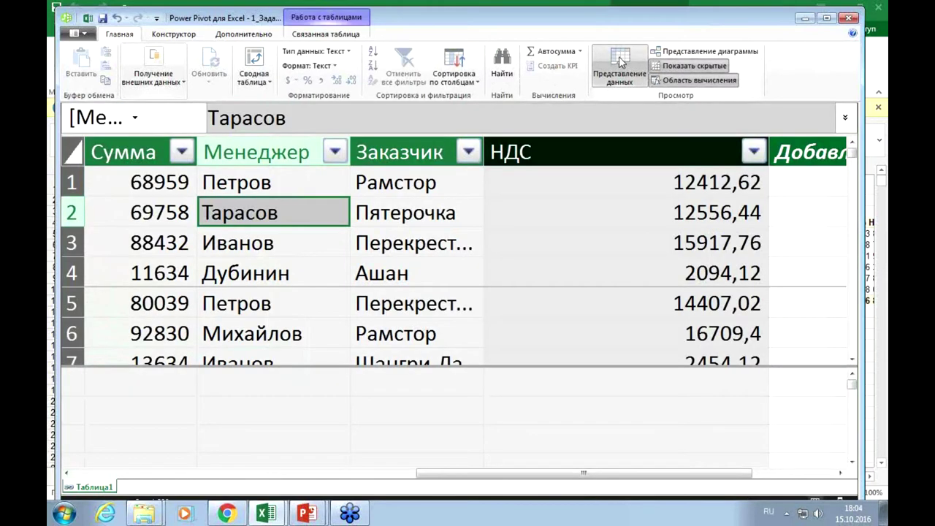
left_click(677, 50)
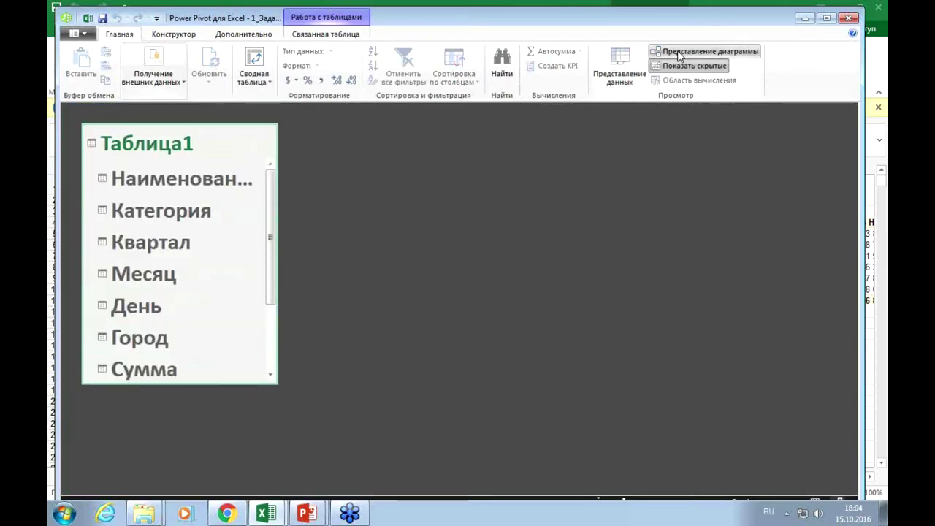
left_click(625, 60)
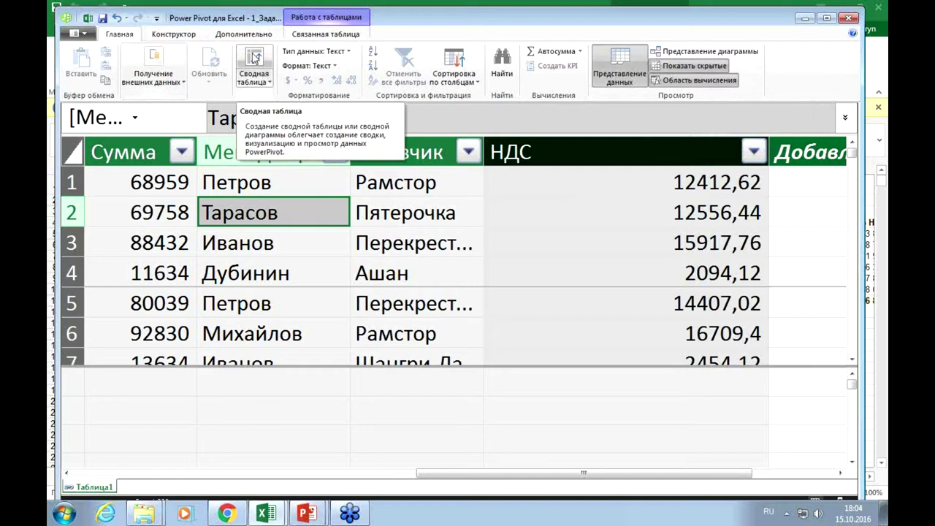
- Choose the plain Сводная таблица option from the Сводная таблица dropdown
left_click(270, 82)
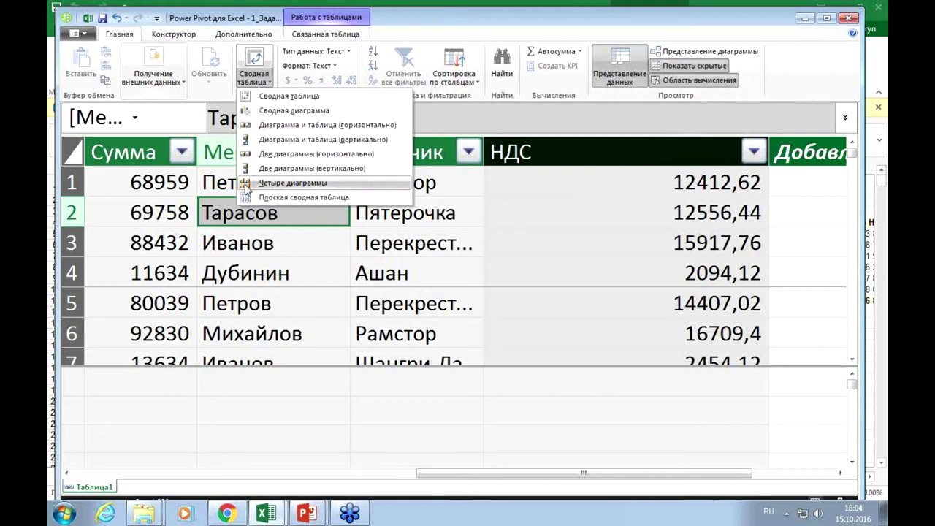
left_click(256, 62)
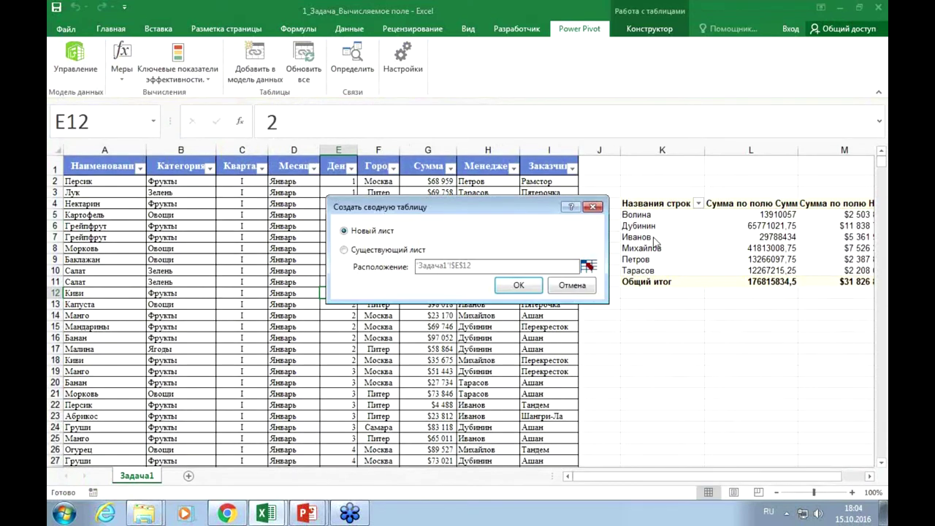
- Create the pivot table on a new sheet and show its field list
left_click(511, 287)
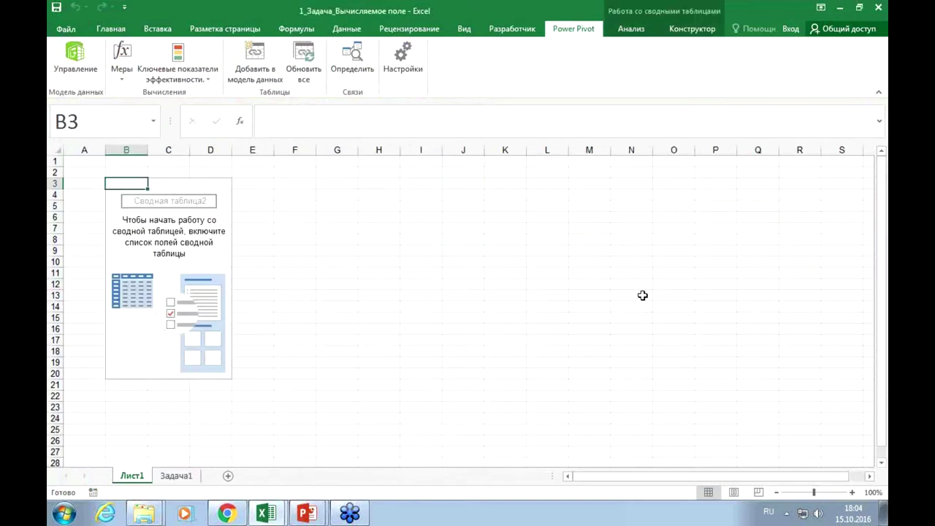
left_click(171, 270)
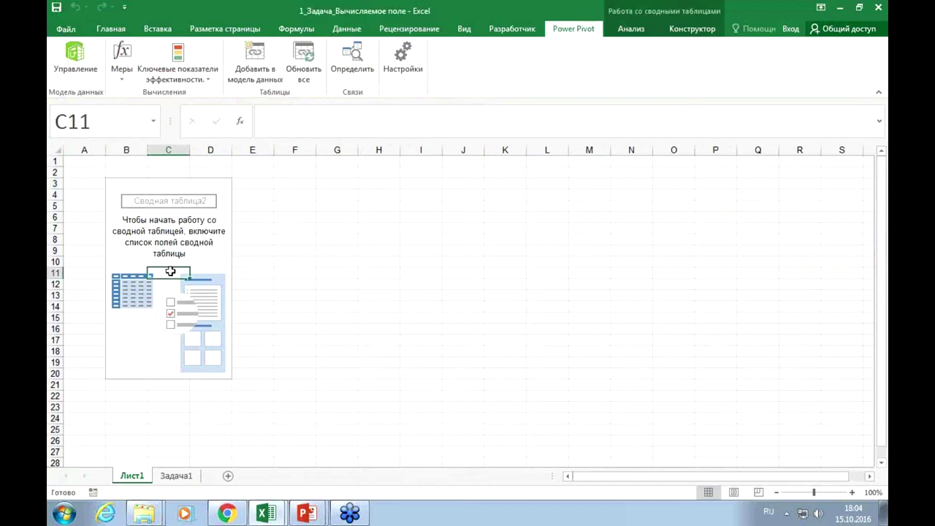
left_click(196, 251)
left_click(147, 249)
right_click(147, 249)
left_click(197, 322)
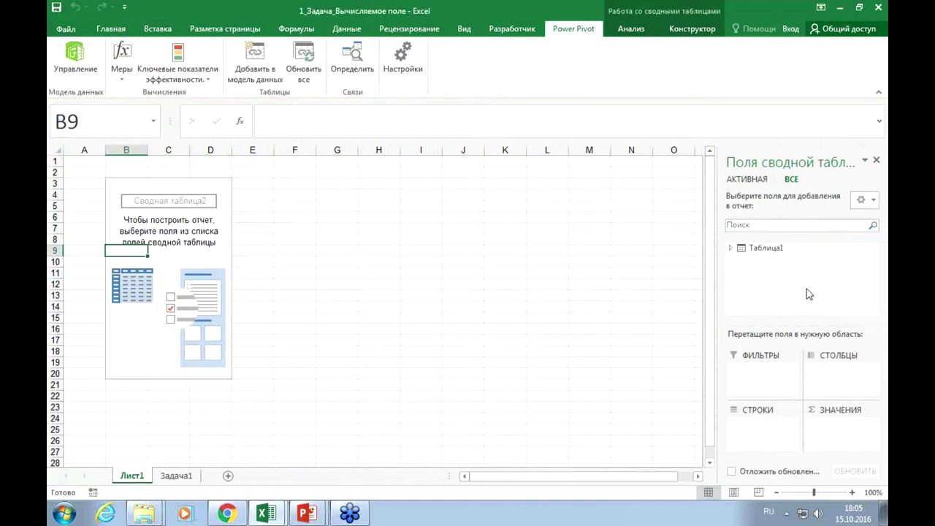
right_click(193, 251)
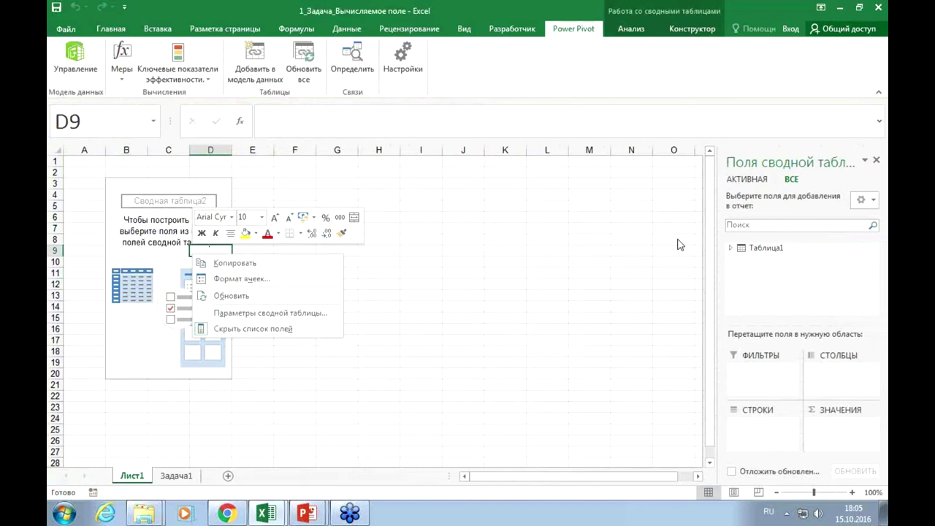
left_click(731, 250)
- Put Менеджер in the pivot rows with summed Сумма and НДС as values
left_click(731, 249)
left_click_drag(874, 271, 876, 288)
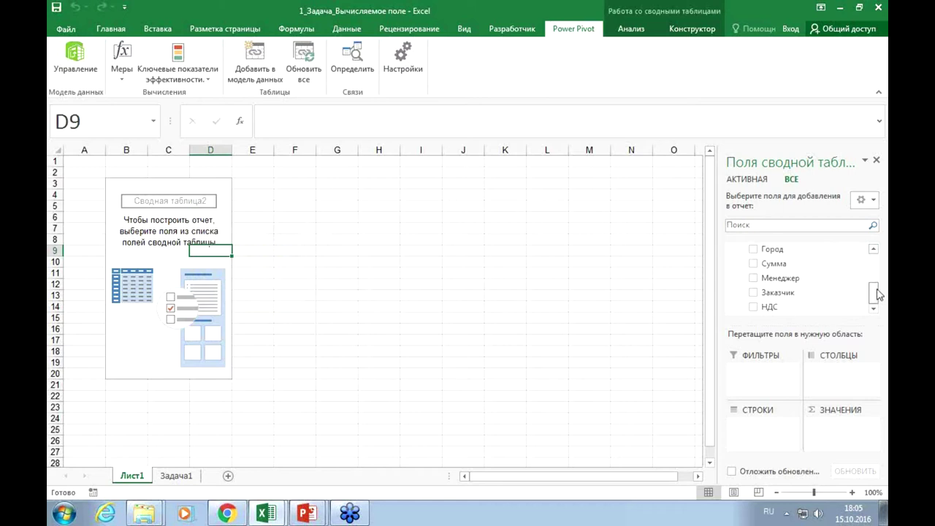
left_click(753, 279)
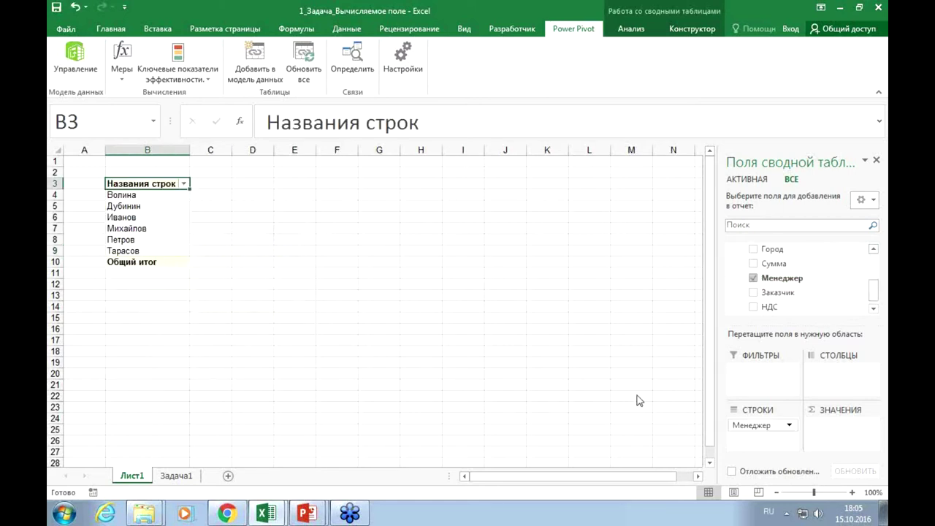
left_click(753, 264)
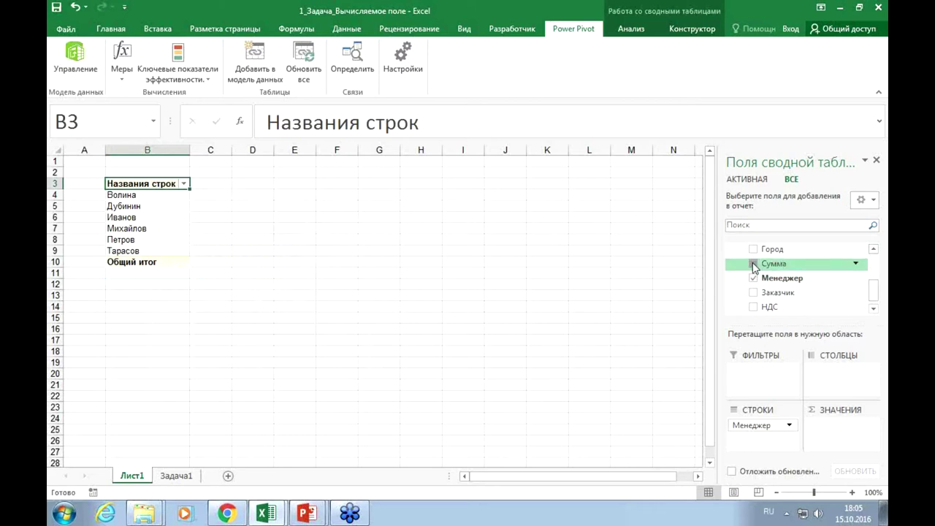
left_click(753, 307)
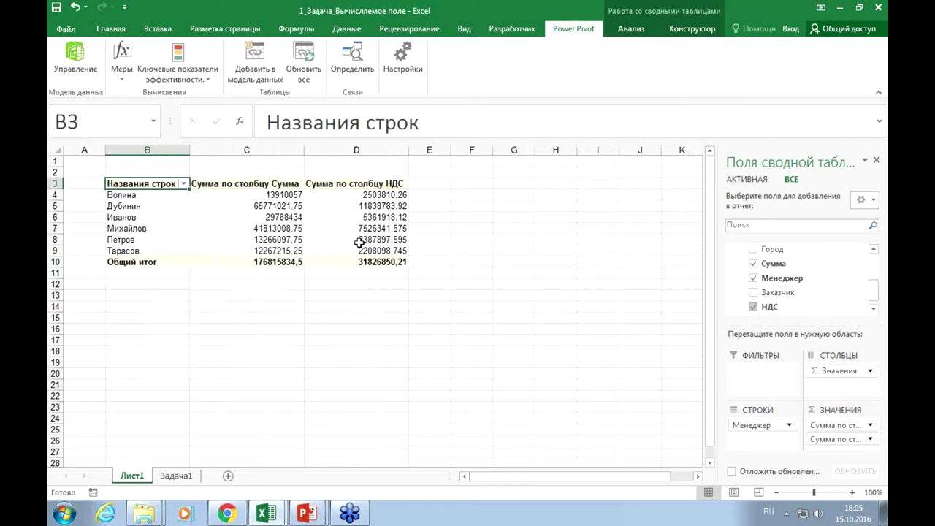
left_click(485, 193)
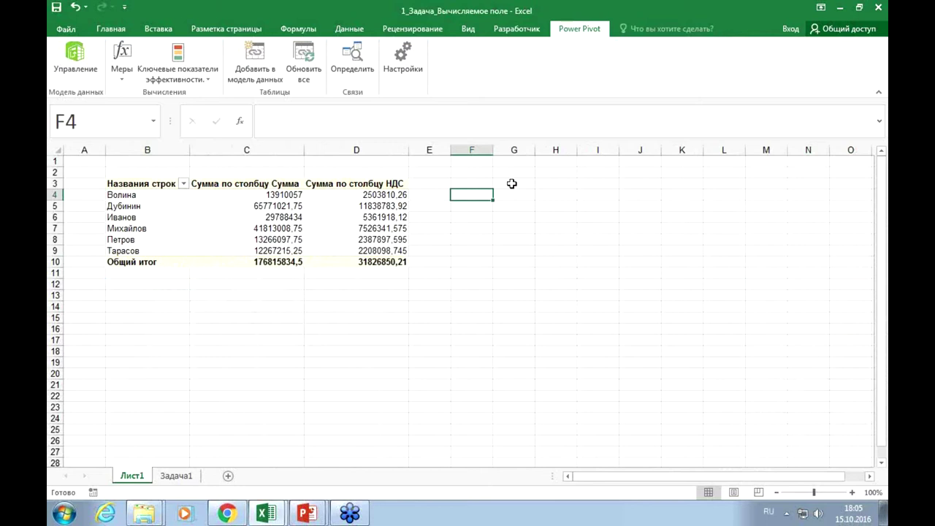
type("=")
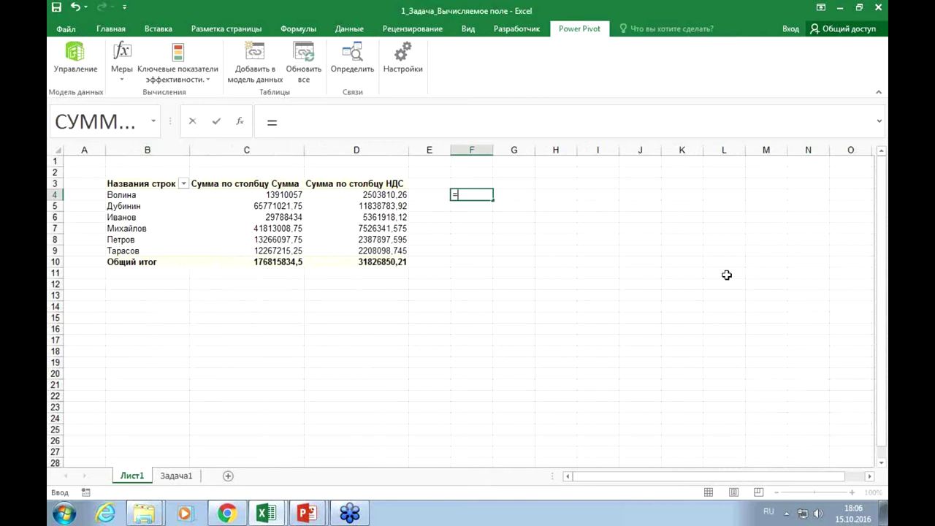
key("Escape")
left_click(528, 276)
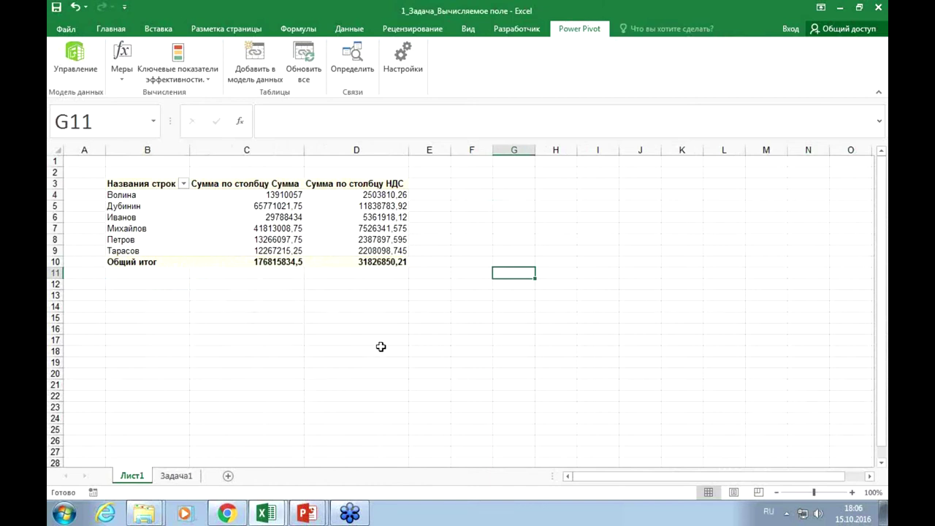
- From the Power Pivot data model window, launch another pivot table into Excel
left_click(76, 60)
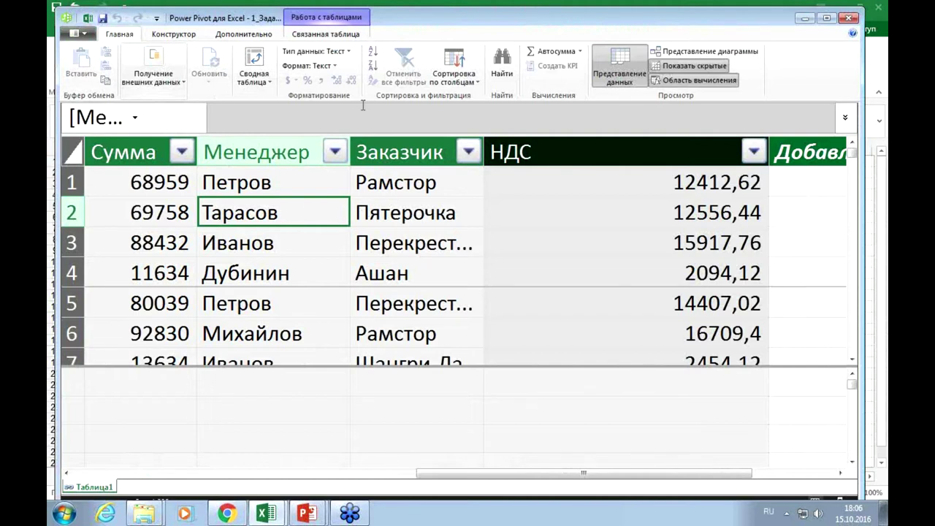
left_click(253, 57)
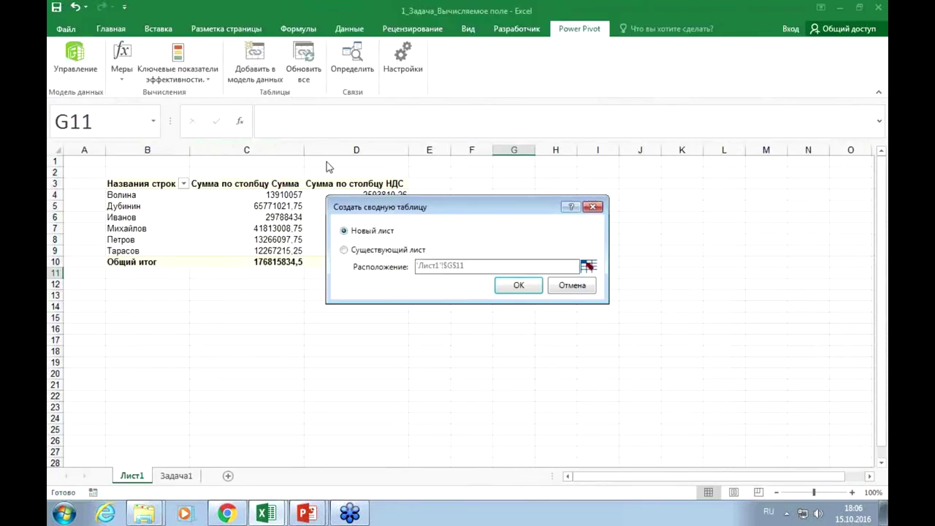
- Create the empty pivot table at cell B16 of the existing Лист1 sheet
left_click(344, 251)
left_click_drag(476, 265, 405, 267)
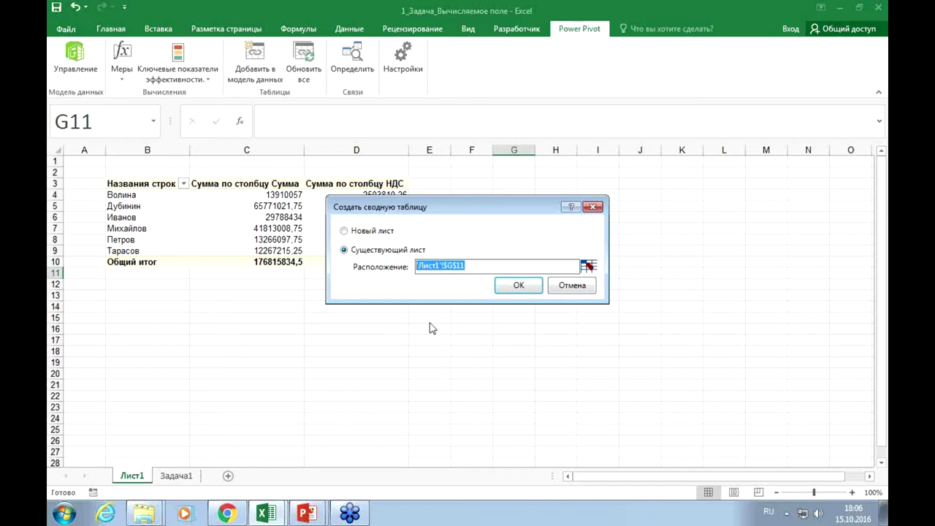
key("BackSpace")
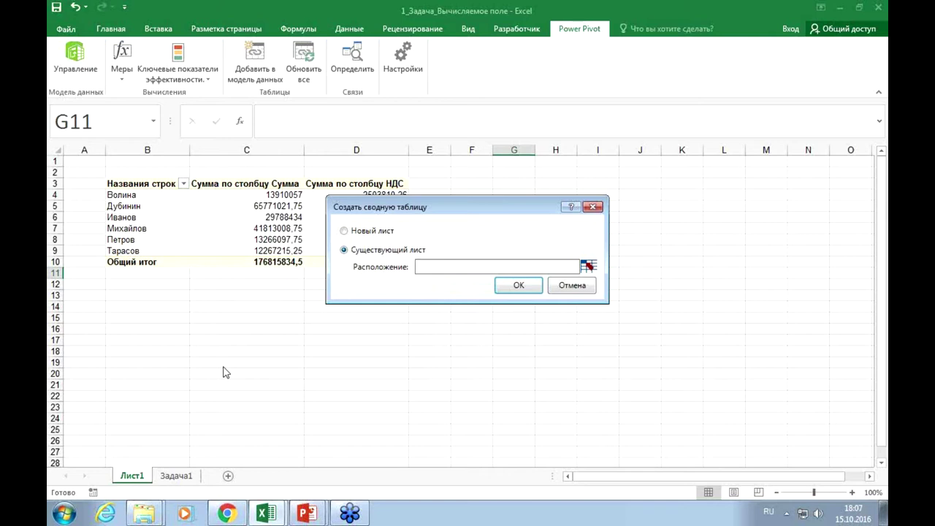
left_click(588, 266)
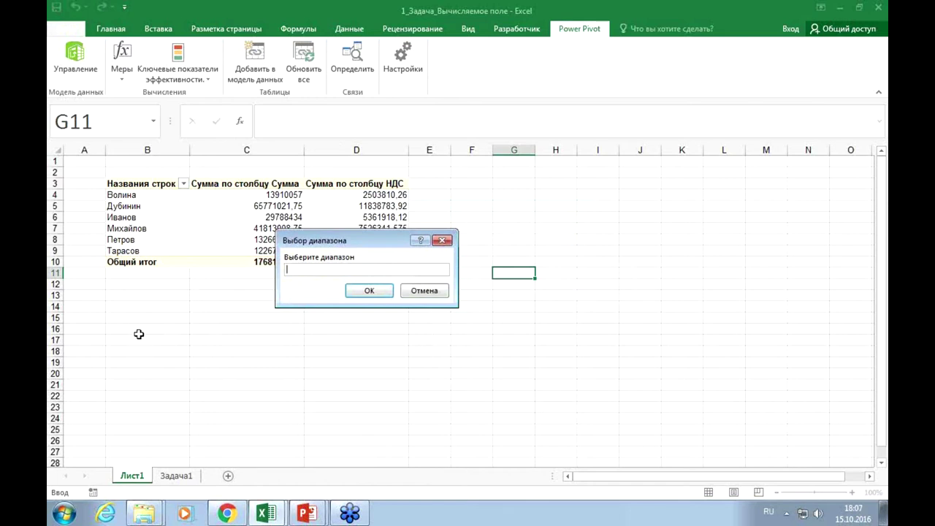
left_click(138, 334)
left_click(371, 292)
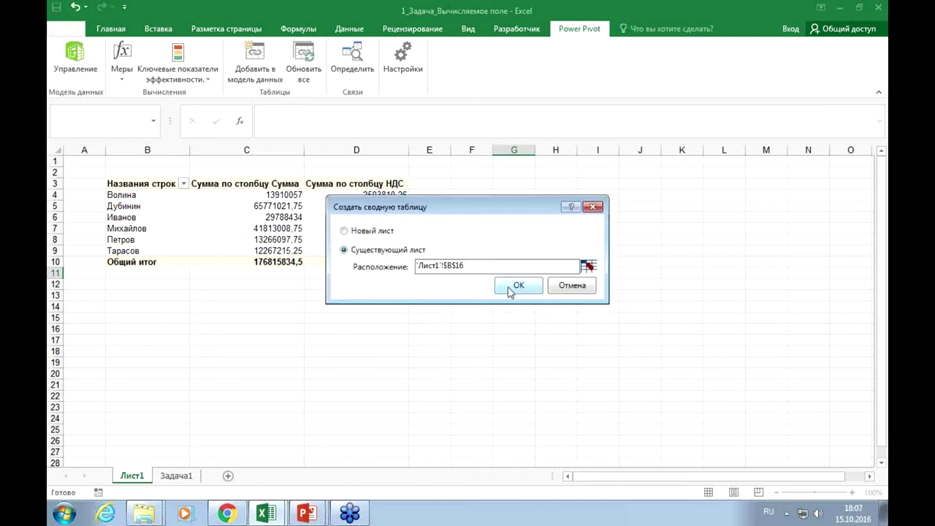
left_click(516, 286)
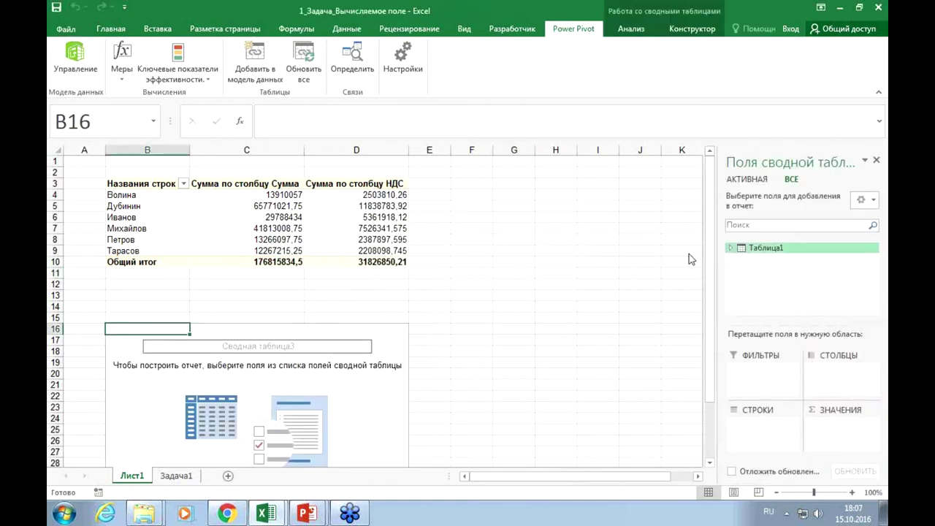
- List Заказчик in rows with Сумма and НДС totals, then reopen the Power Pivot window
left_click(731, 248)
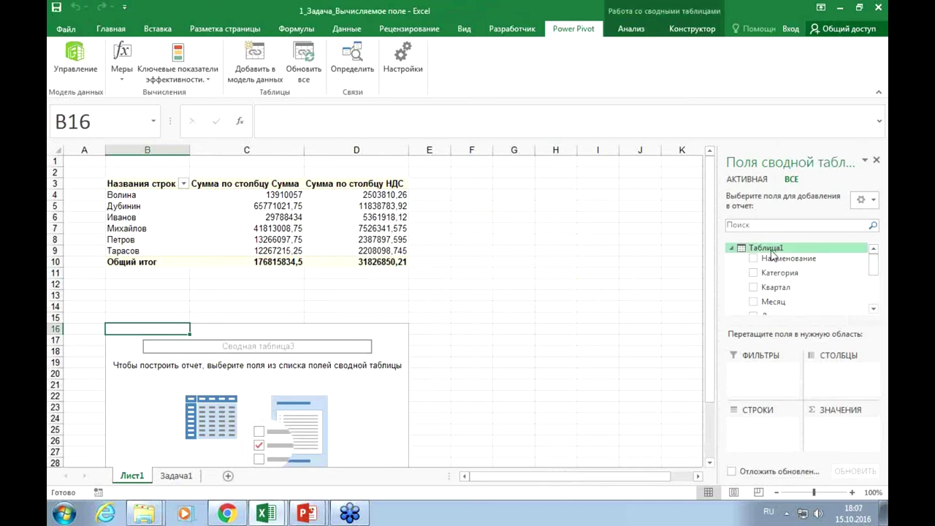
scroll(873, 273, "down", 3)
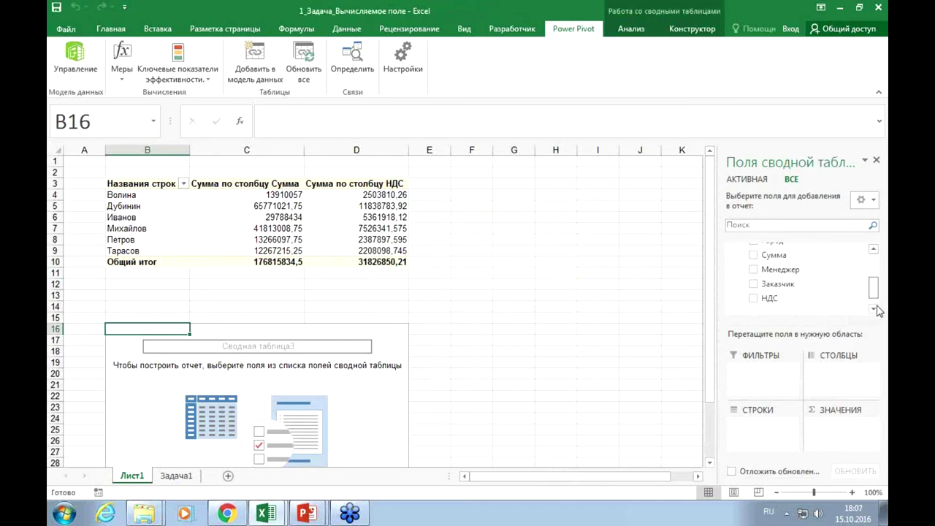
left_click(754, 284)
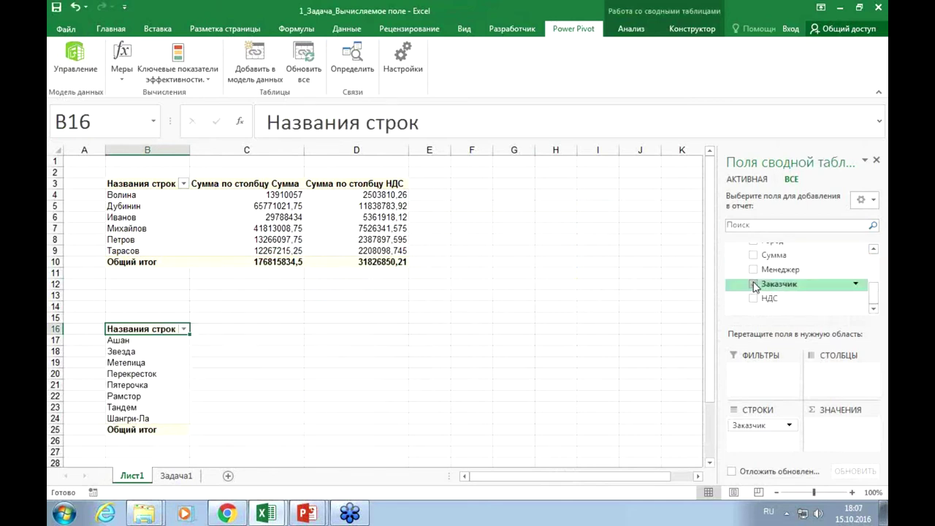
left_click(753, 255)
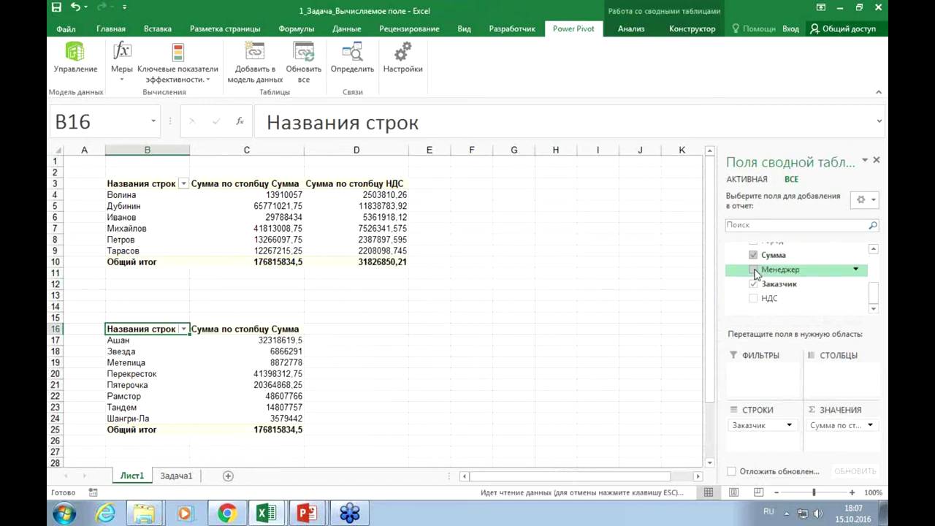
left_click(753, 298)
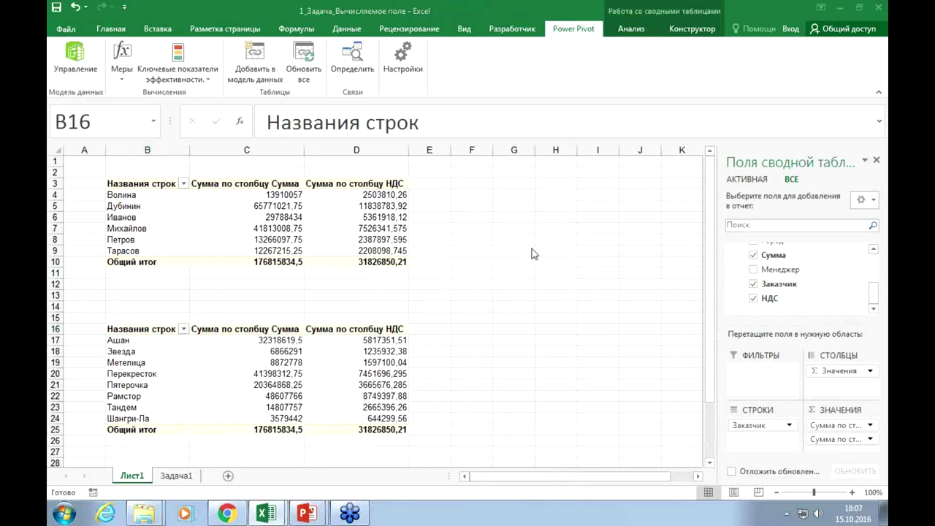
left_click(343, 216)
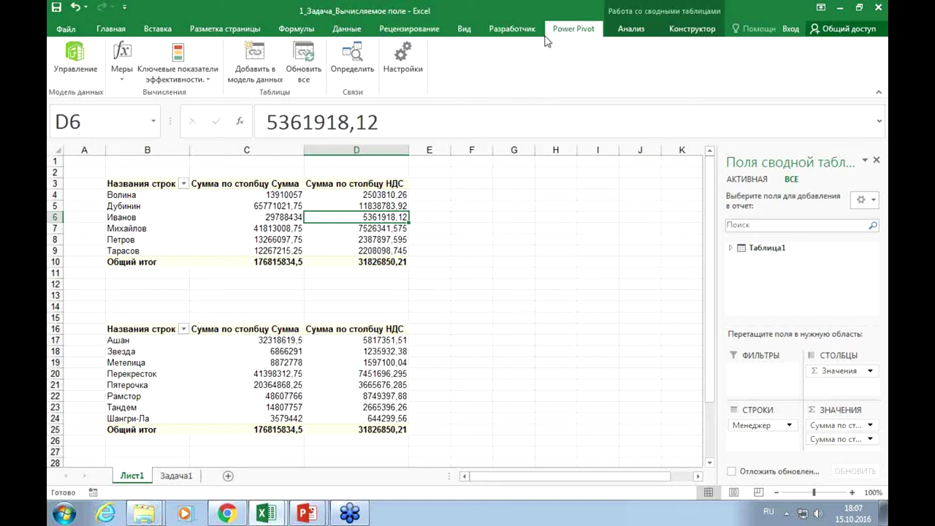
left_click(73, 65)
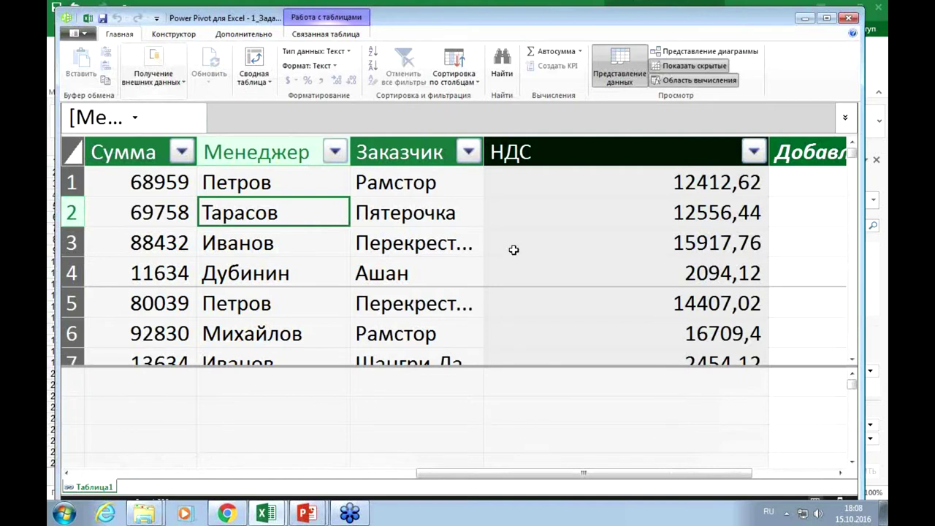
- Create a third empty data-model pivot table at cell B29 of Лист1
left_click(255, 65)
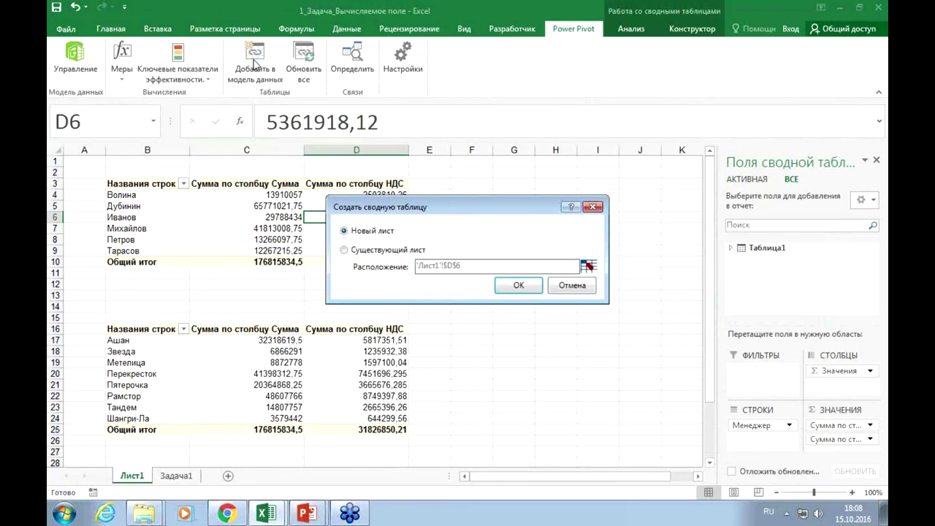
left_click(344, 250)
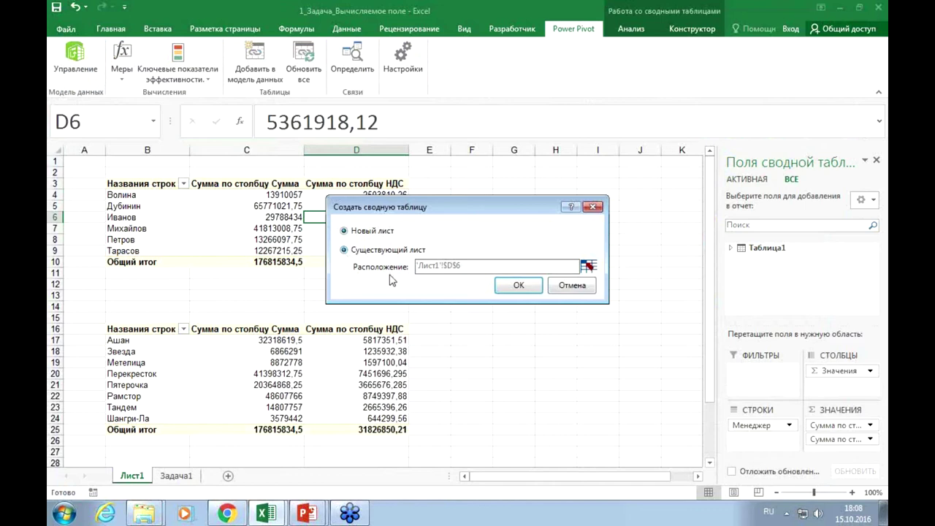
left_click(590, 268)
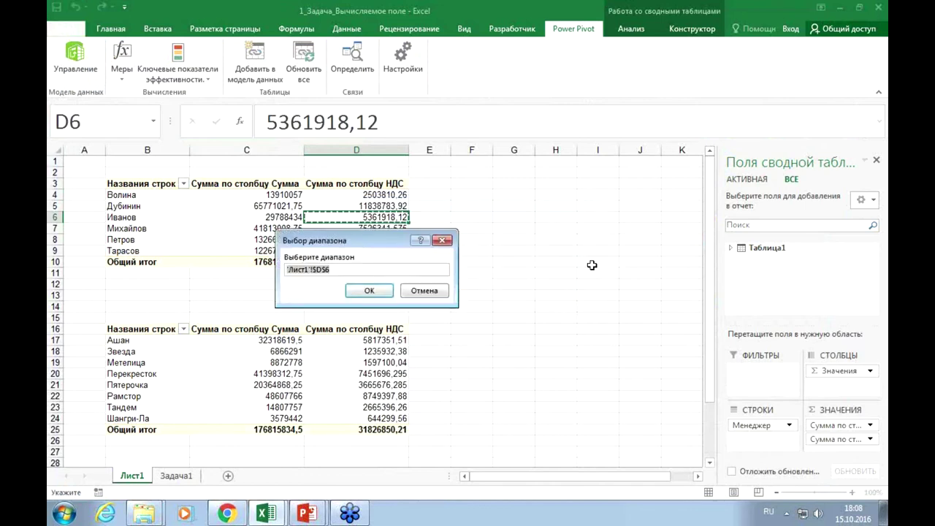
scroll(591, 265, "down", 2)
scroll(592, 265, "down", 1)
left_click(124, 376)
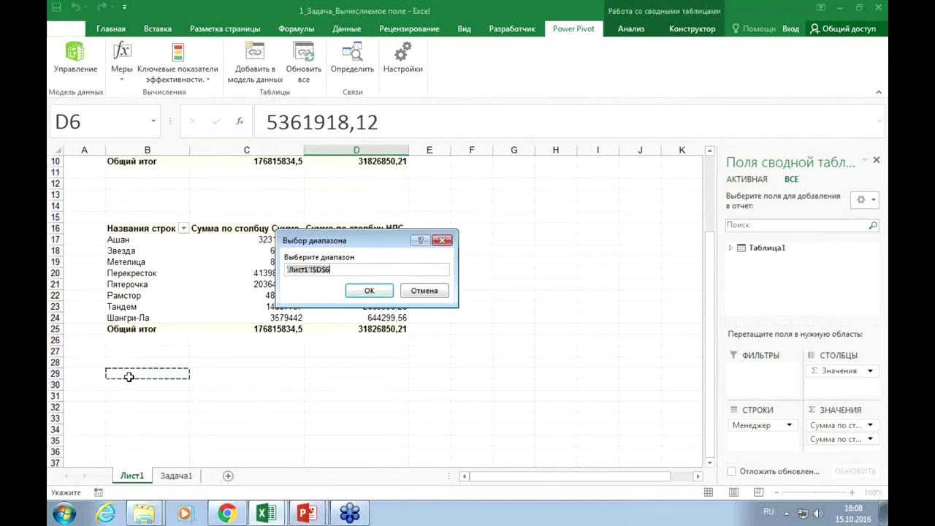
left_click(370, 291)
left_click(525, 285)
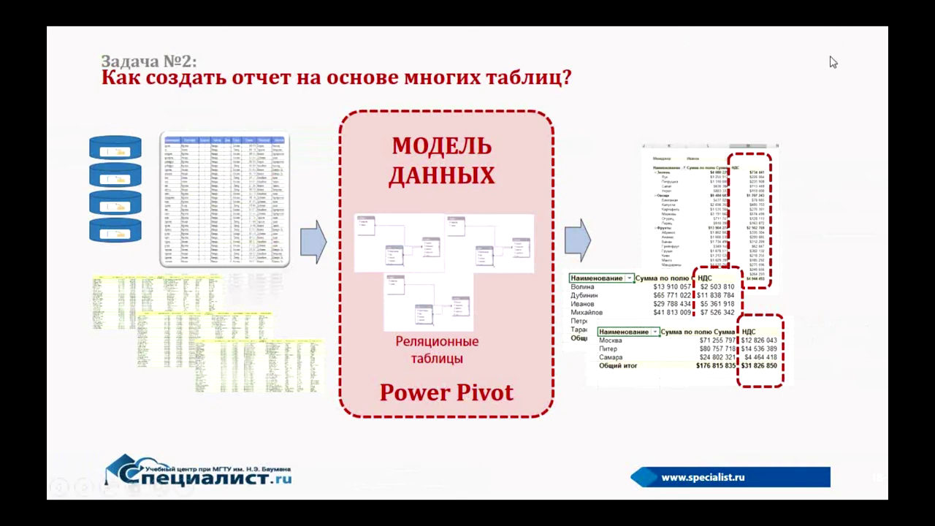
- End the Задача №2 slideshow and minimize the PowerPoint window
key("Escape")
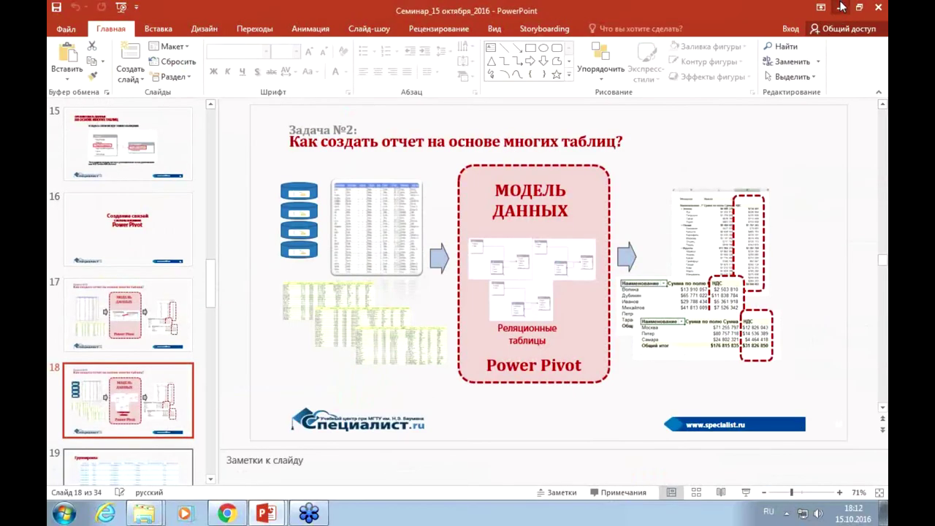
left_click(840, 8)
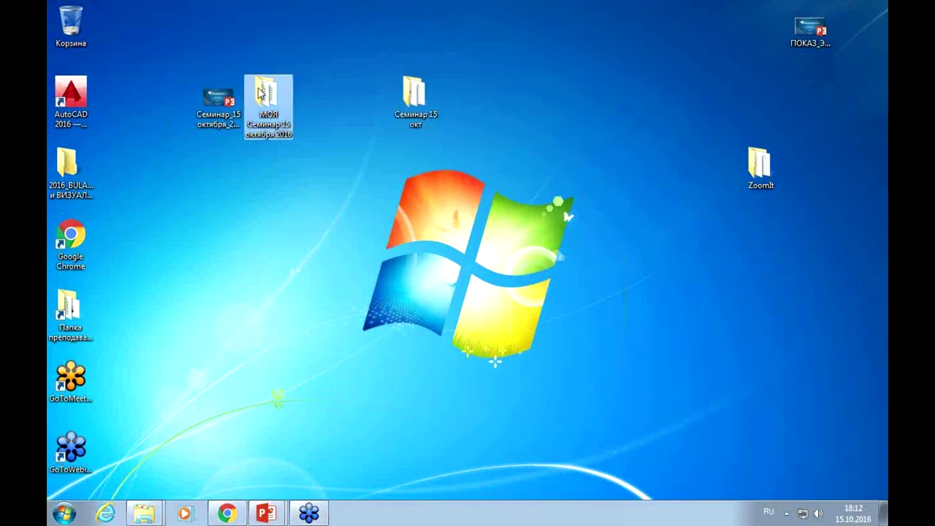
- Open 2_Задача_Аналог_ВПР from the МОЯ Семинар 15 октября 2016 folder, maximized in Excel
double_click(260, 89)
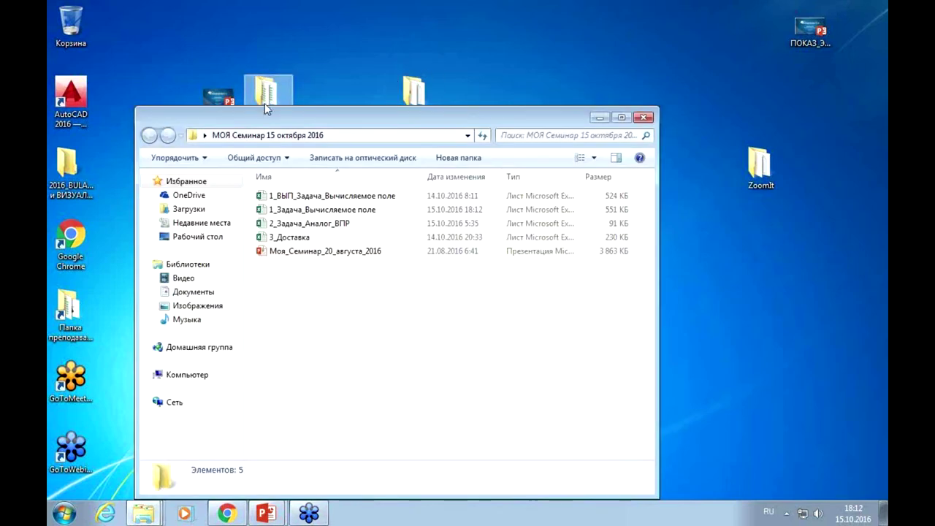
left_click(282, 226)
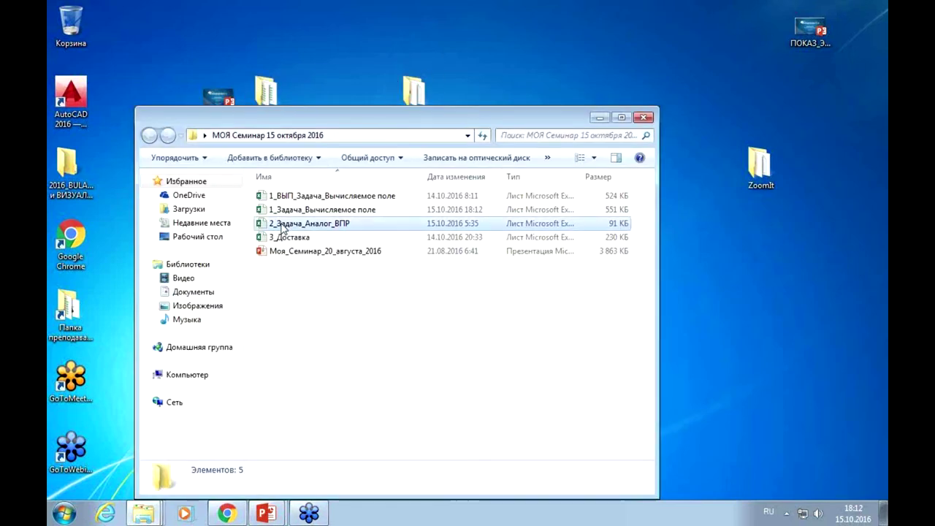
double_click(282, 227)
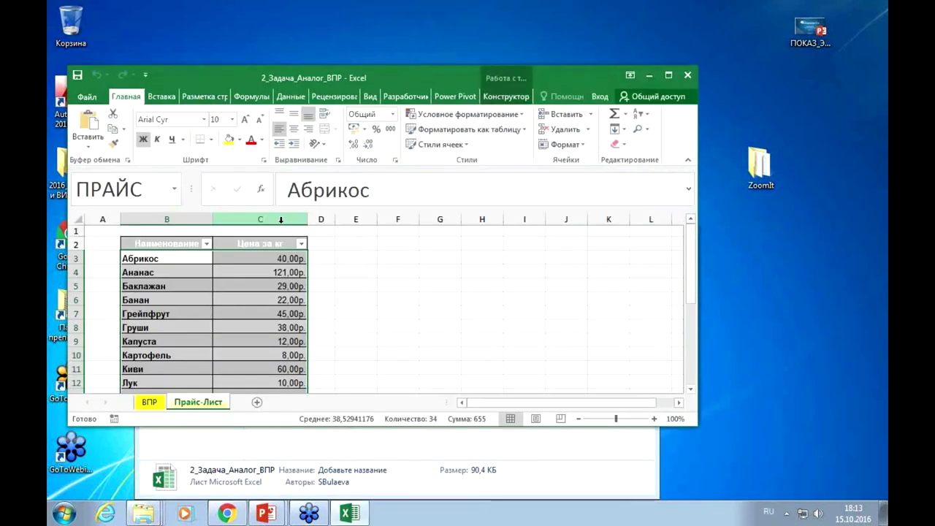
left_click(668, 74)
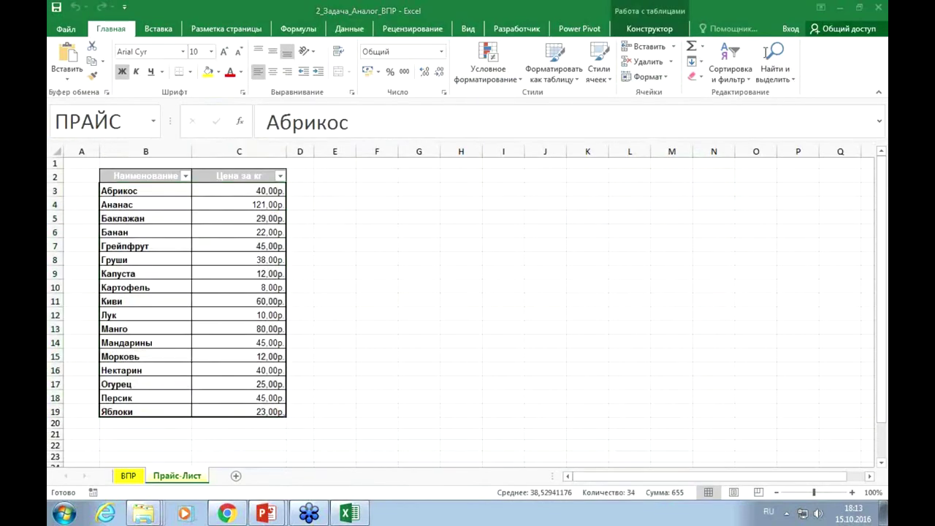
- Open the ВПР sheet and look over its 38 batches, Абрикос to Яблоки
left_click(128, 476)
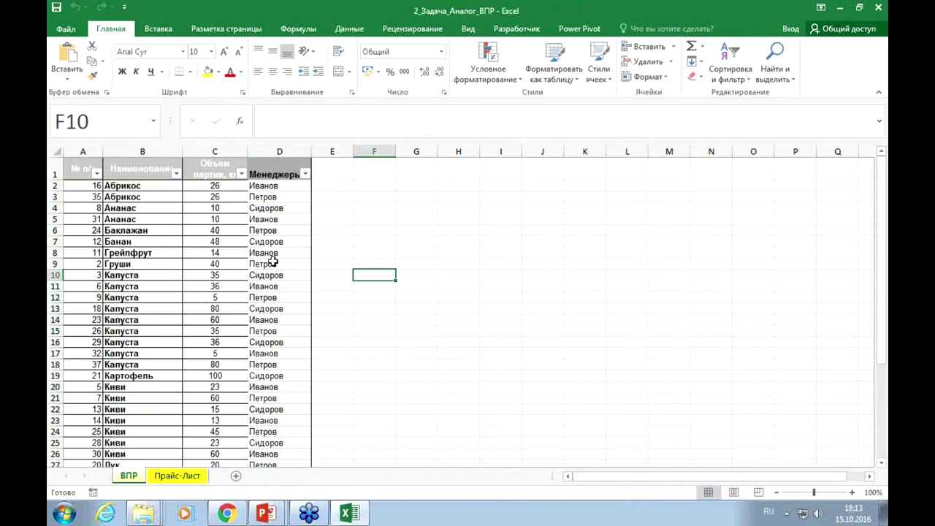
scroll(169, 345, "down", 2)
scroll(173, 345, "down", 3)
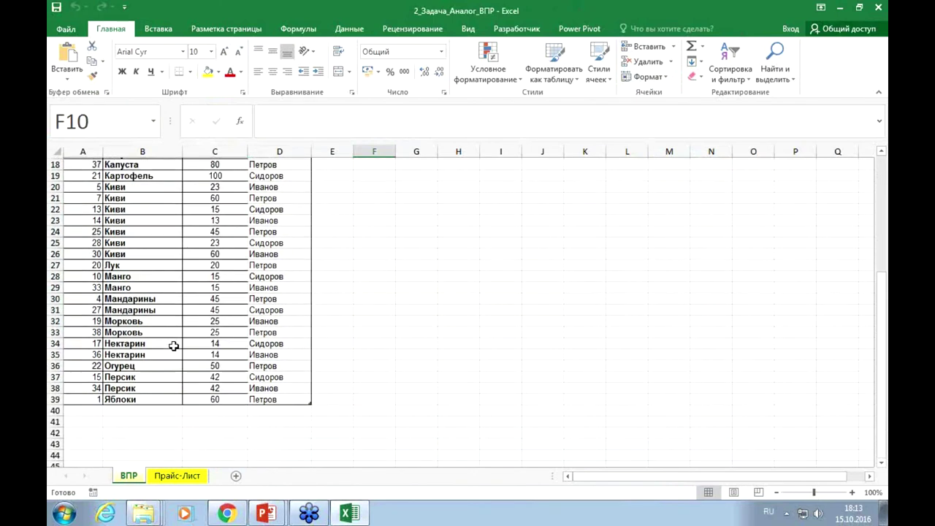
scroll(173, 346, "up", 5)
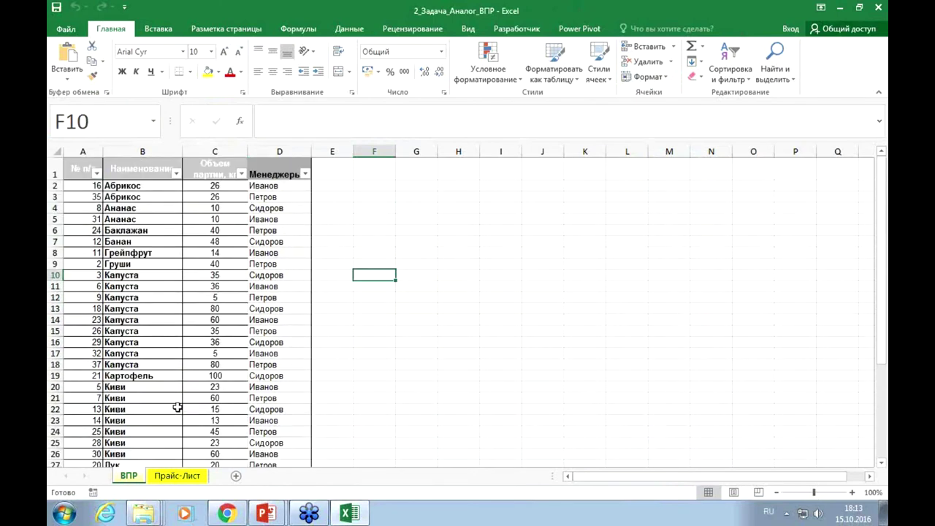
- Compare the ВПР orders with the Прайс-Лист price table, ending on Прайс-Лист
left_click(174, 478)
left_click(599, 321)
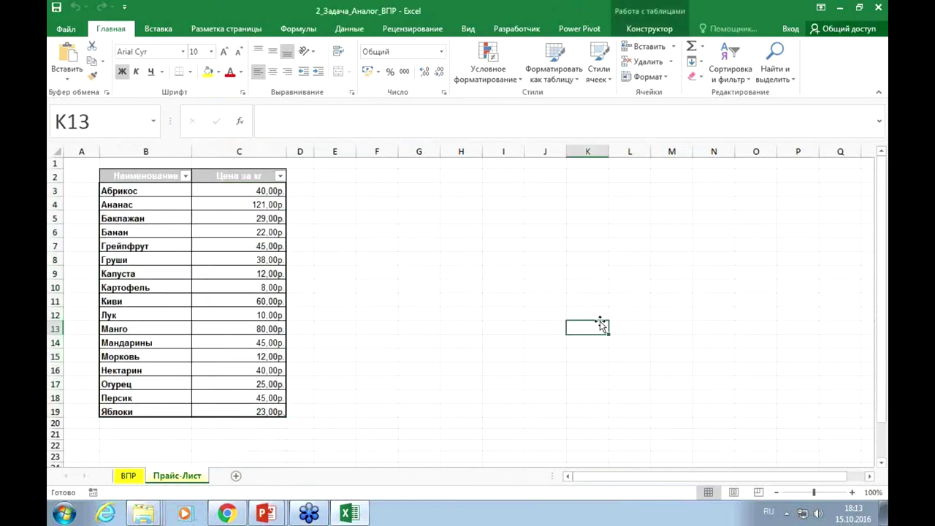
left_click(129, 479)
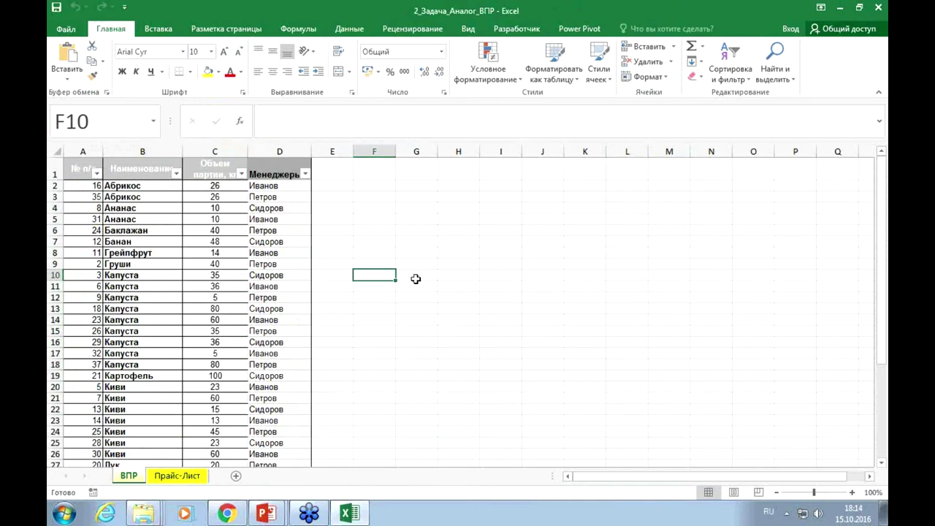
left_click(143, 231)
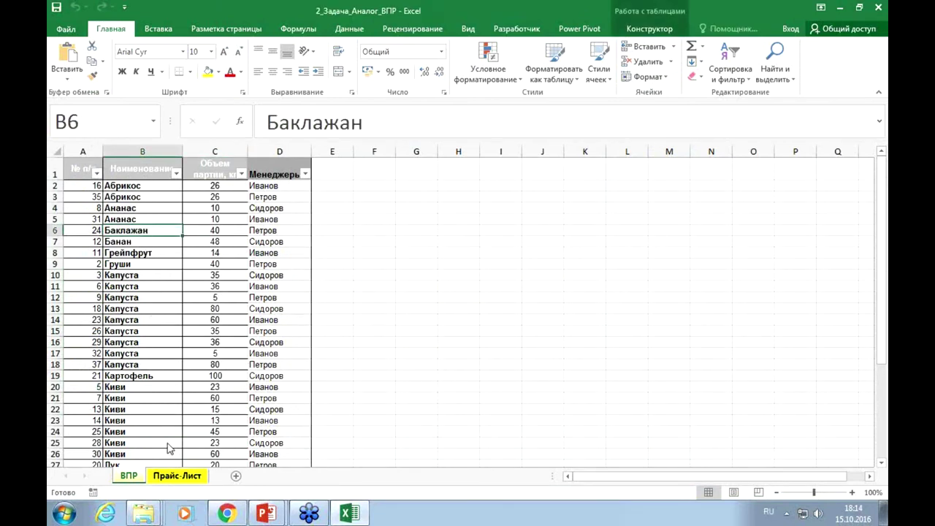
left_click(190, 476)
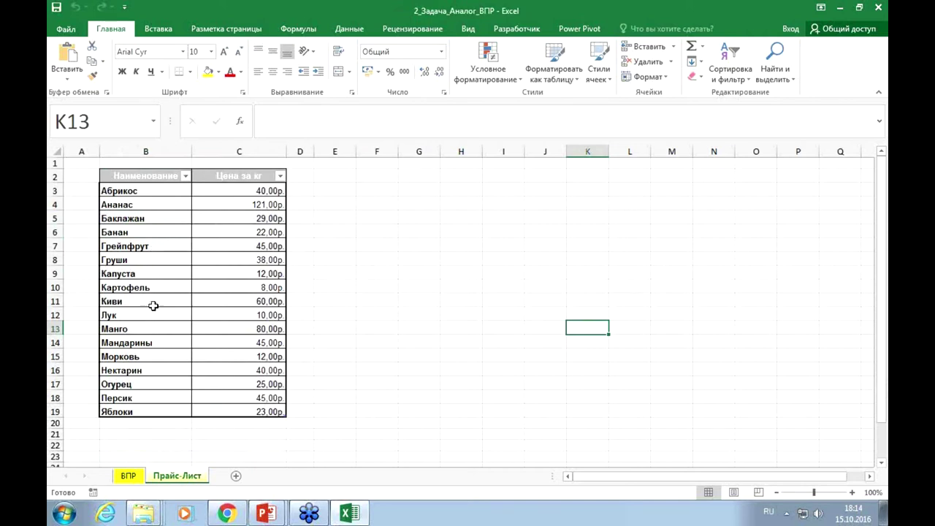
left_click(131, 477)
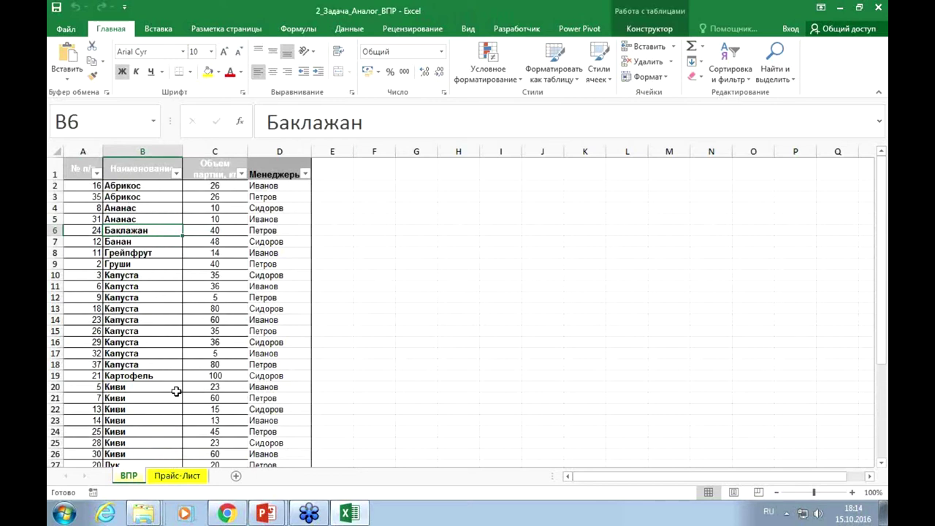
left_click(168, 477)
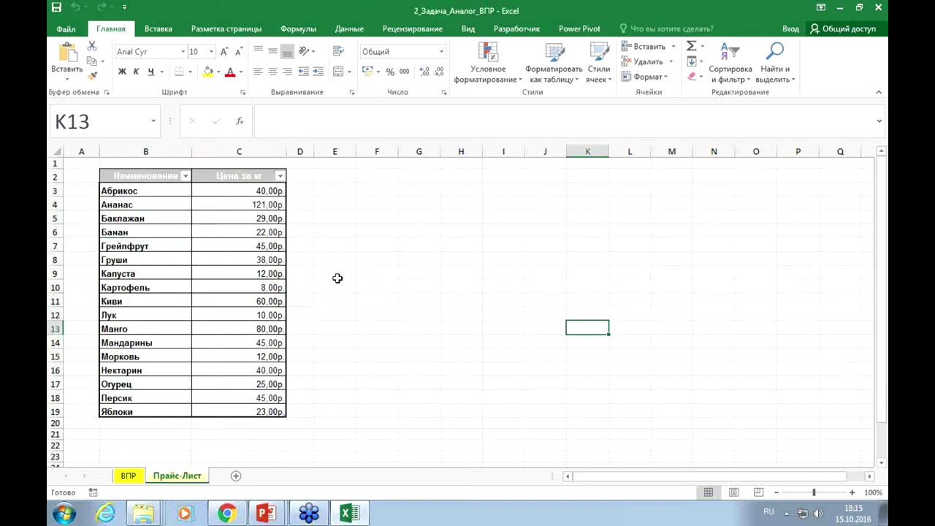
- Check the Прайс-Лист prices again, then settle on the ВПР orders table
left_click(128, 475)
left_click(182, 475)
left_click(128, 477)
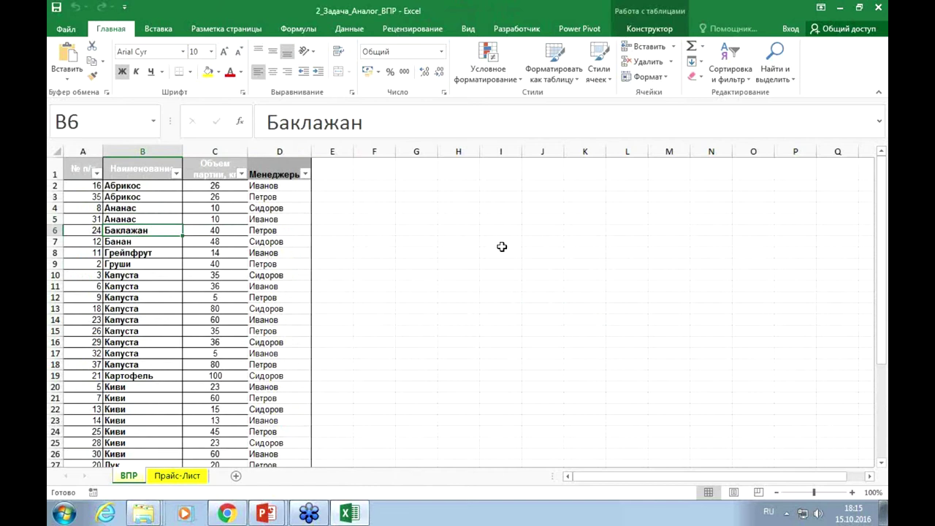
left_click(192, 475)
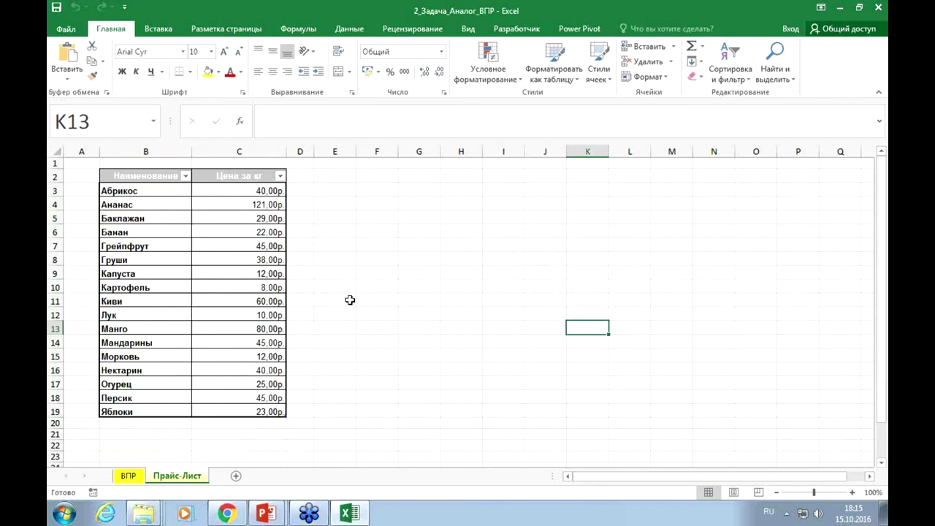
left_click(129, 479)
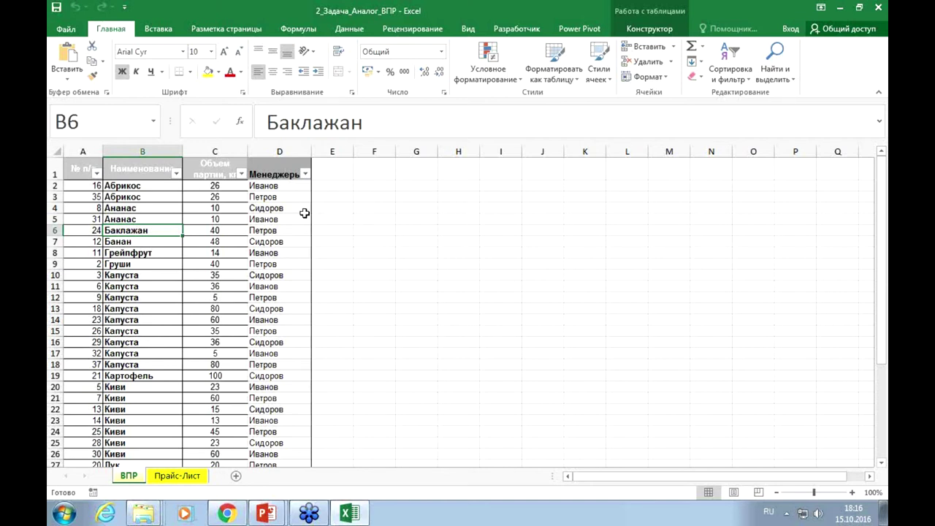
- Paste the manager names from D2:D4 as values into H3:H5
left_click_drag(271, 186, 270, 209)
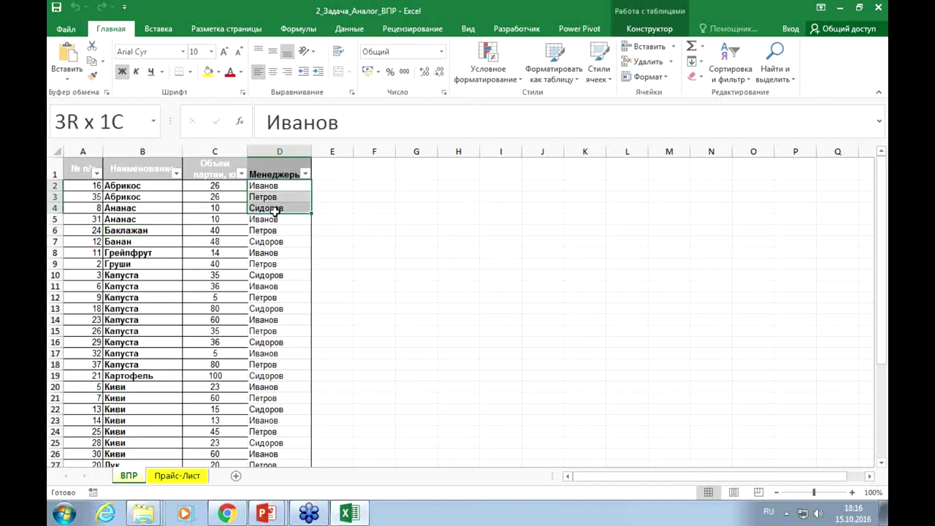
key("ctrl+c")
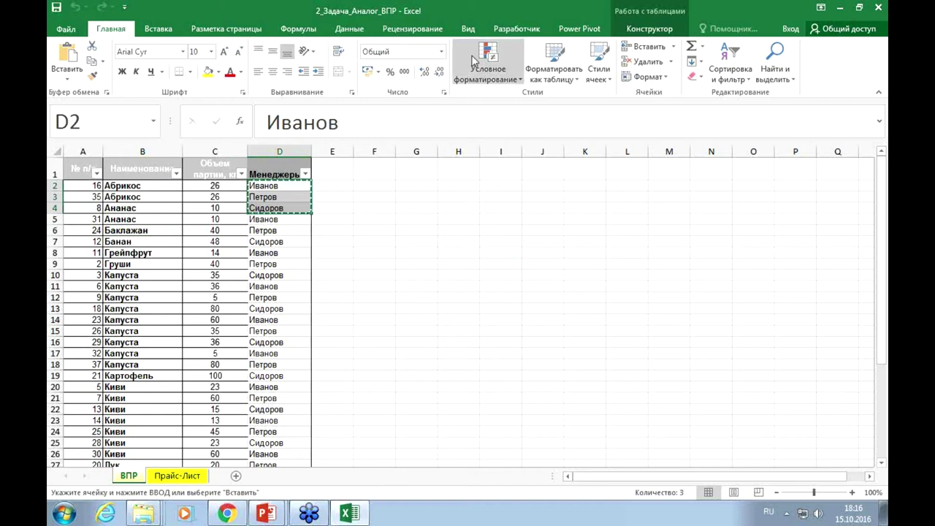
left_click(448, 194)
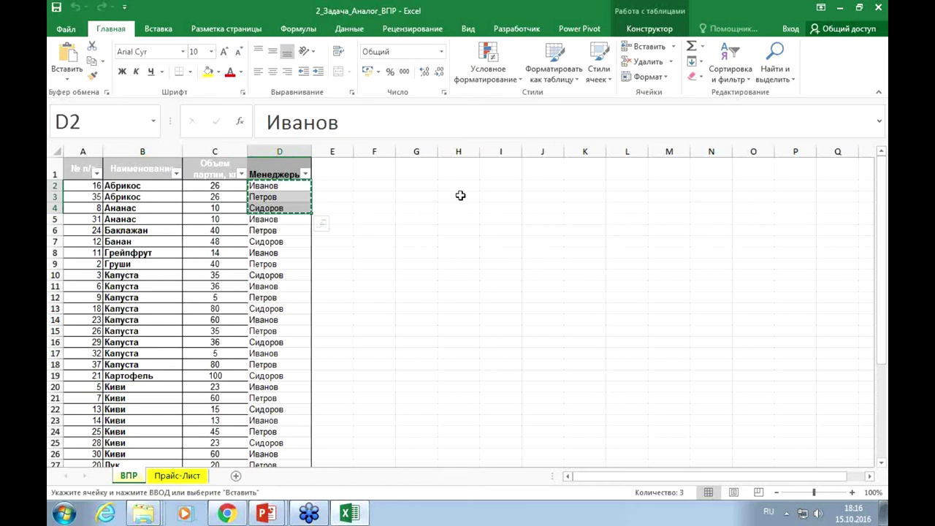
right_click(460, 195)
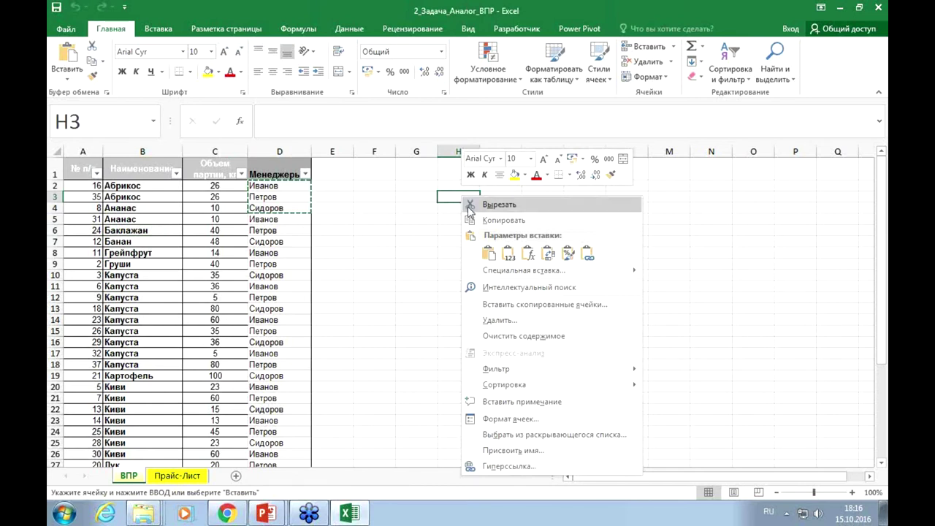
left_click(498, 248)
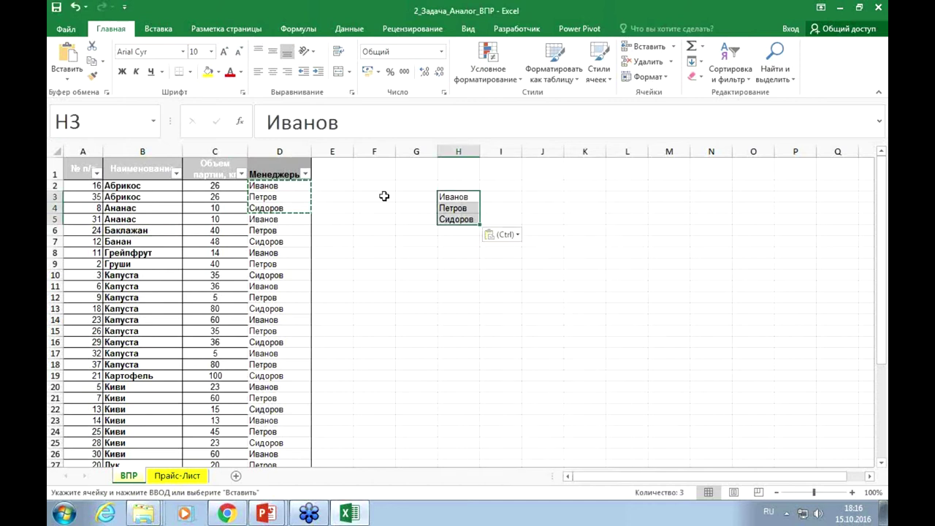
- Paste the Менеджеры header from D1 as a value into H2 and widen column H
left_click(280, 174)
right_click(281, 174)
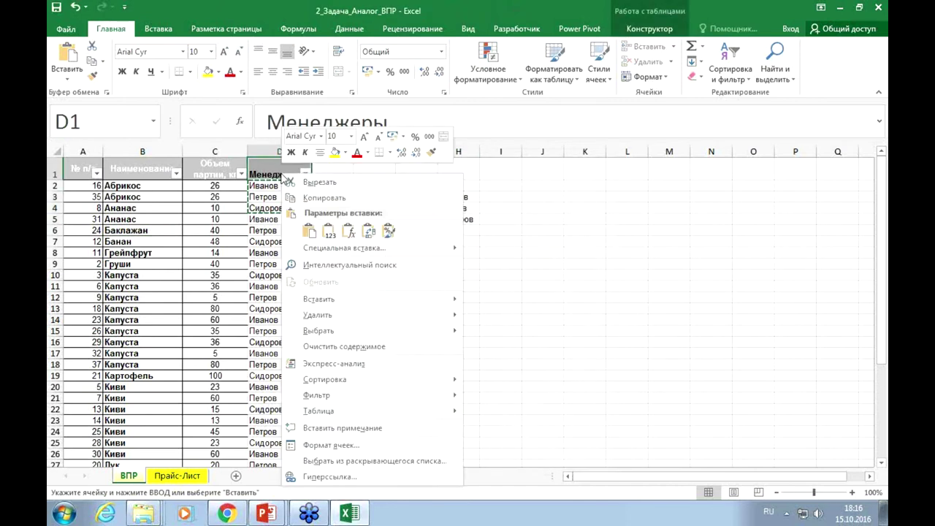
left_click(321, 199)
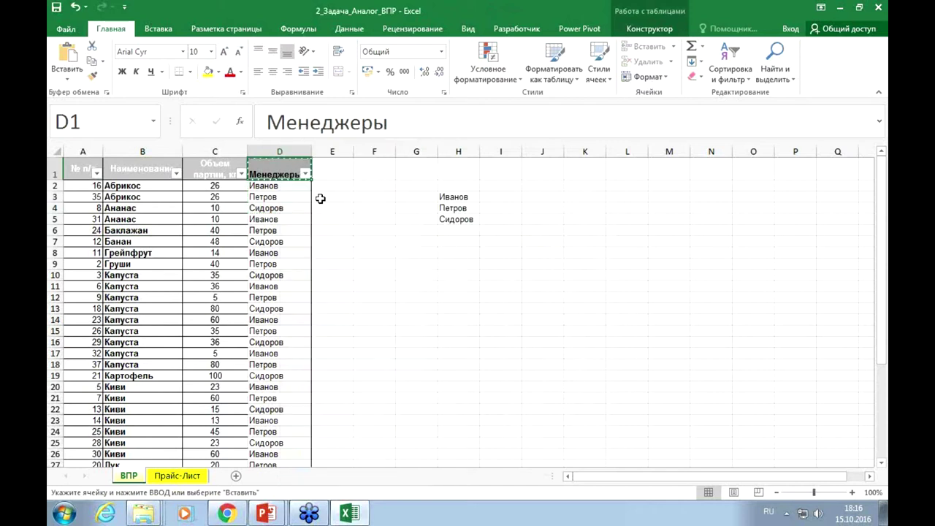
right_click(451, 187)
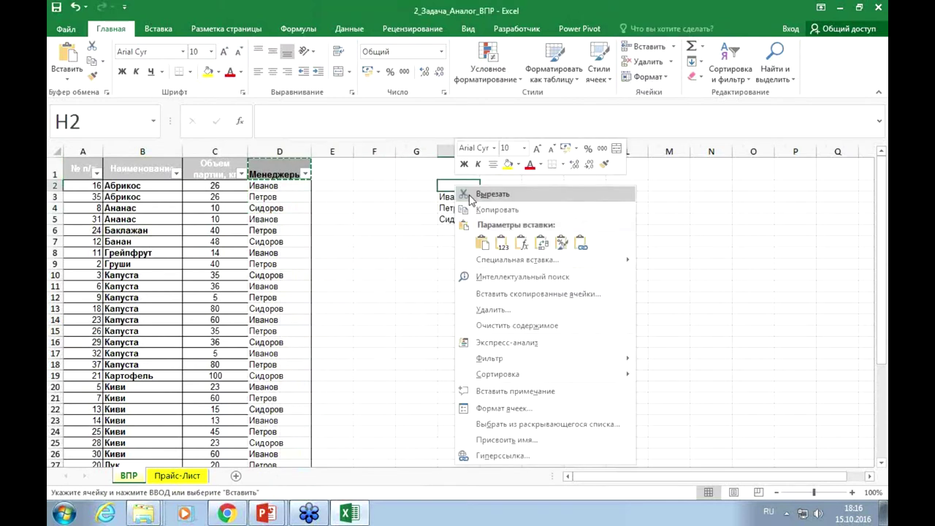
left_click(501, 243)
left_click(610, 272)
left_click_drag(479, 151, 514, 156)
left_click(665, 216)
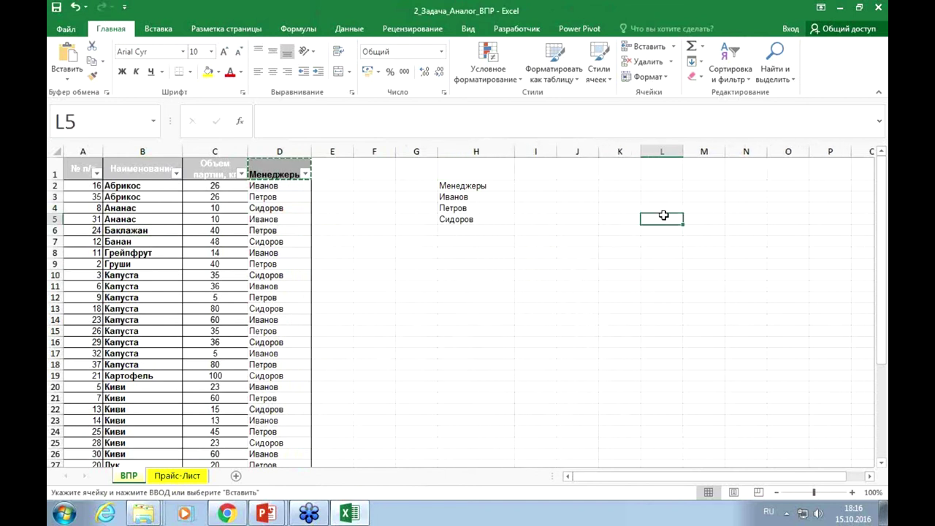
key("Escape")
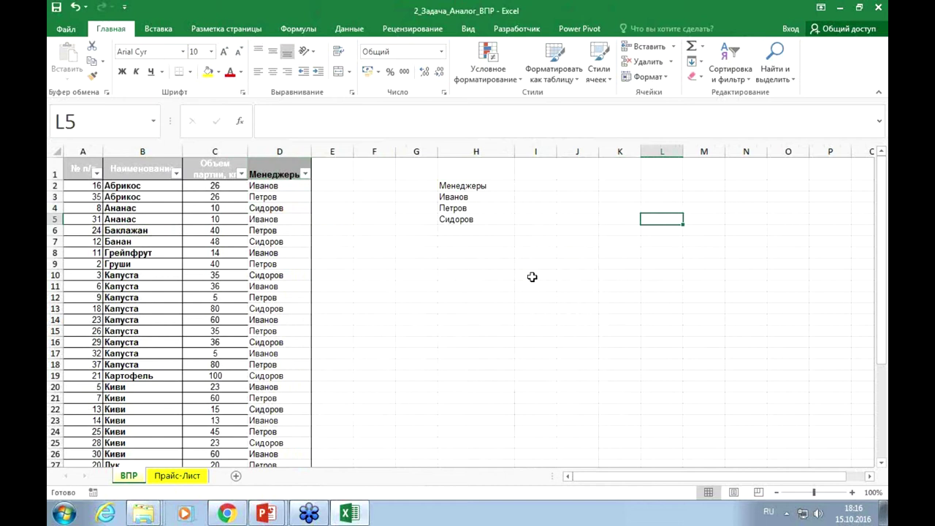
left_click(168, 238)
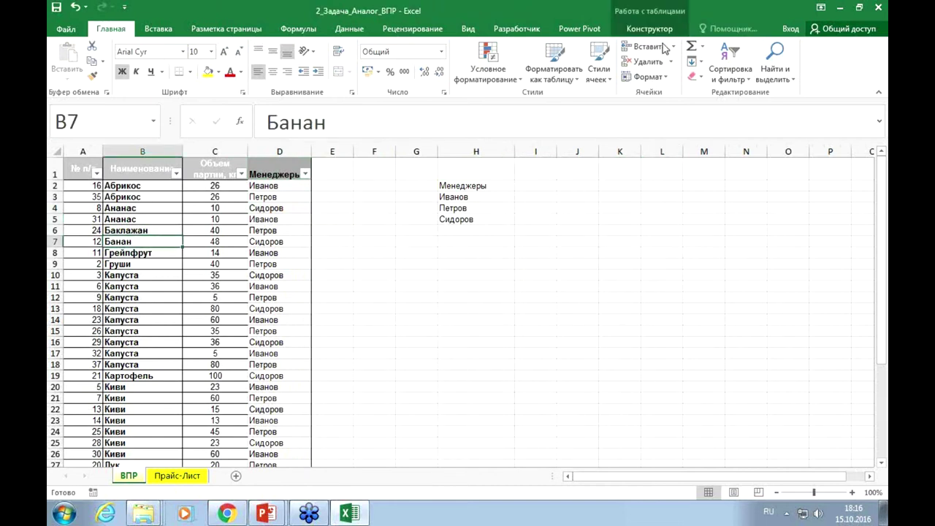
left_click(650, 28)
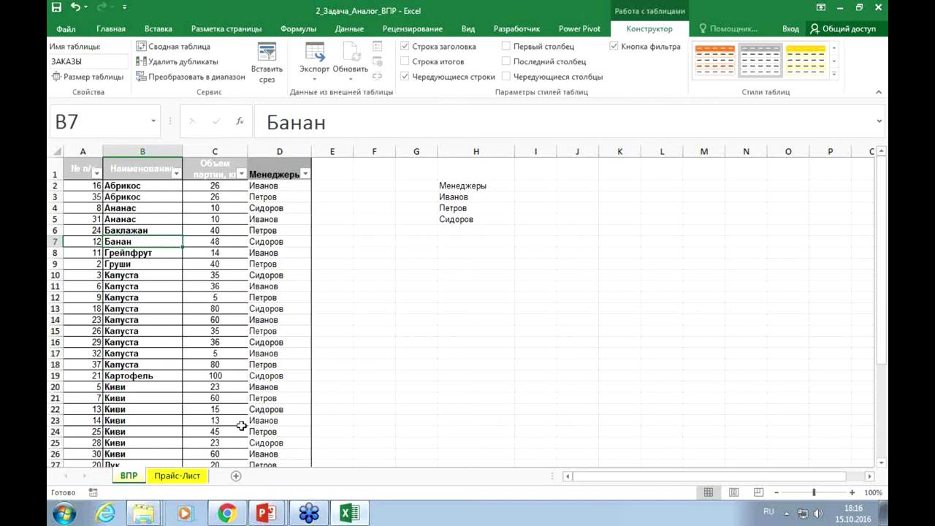
left_click(200, 476)
left_click(177, 248)
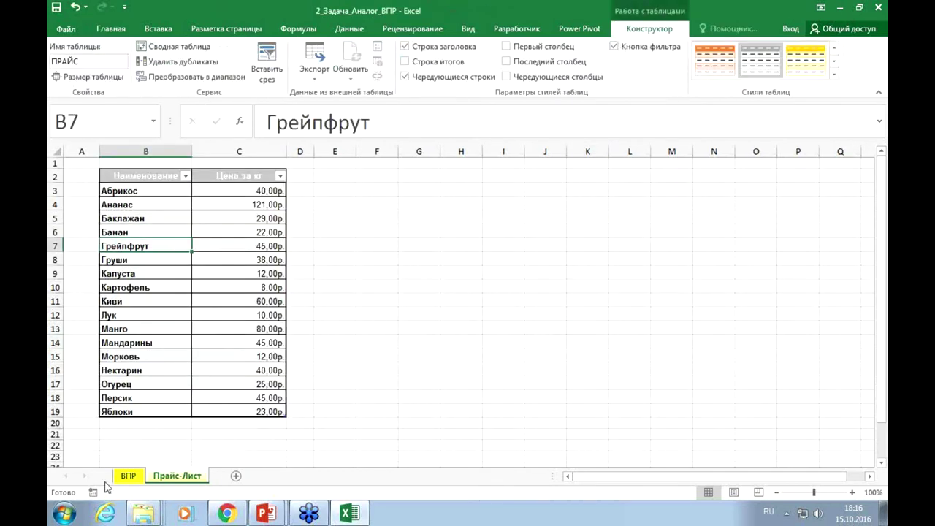
left_click(126, 476)
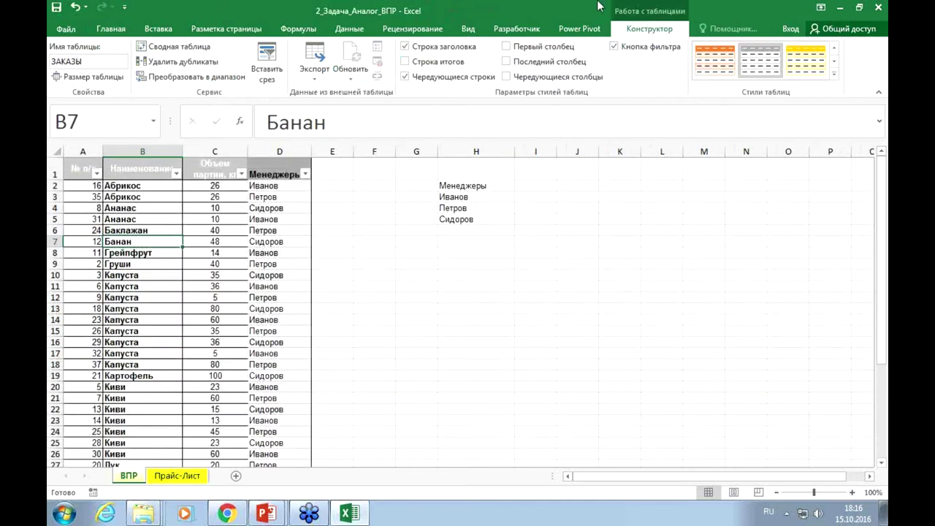
left_click(465, 186)
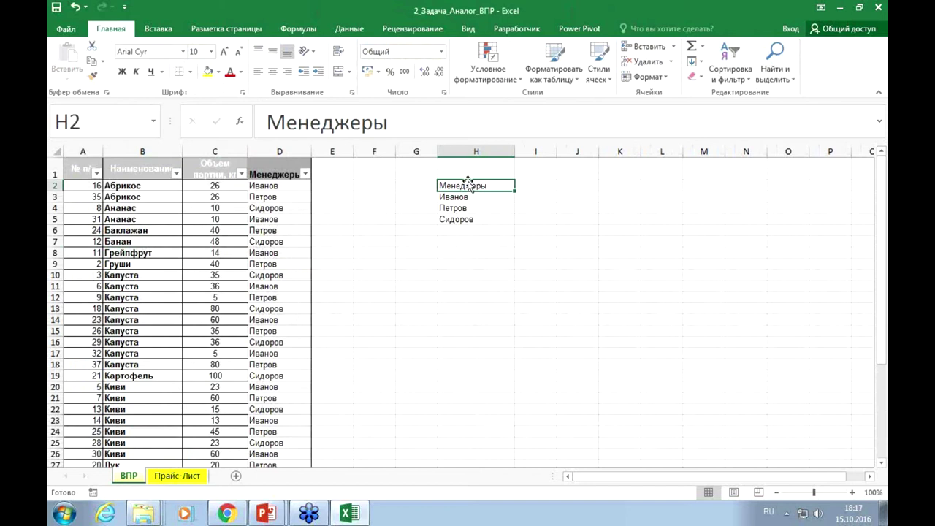
- Convert H2:H5 into a table without a header row, giving it a Столбец1 heading
key("ctrl+a")
left_click(158, 29)
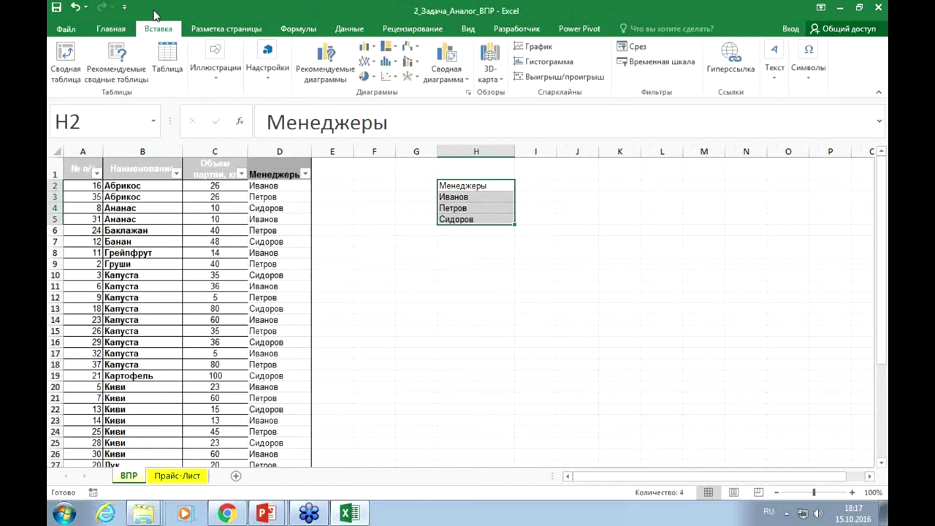
left_click(167, 62)
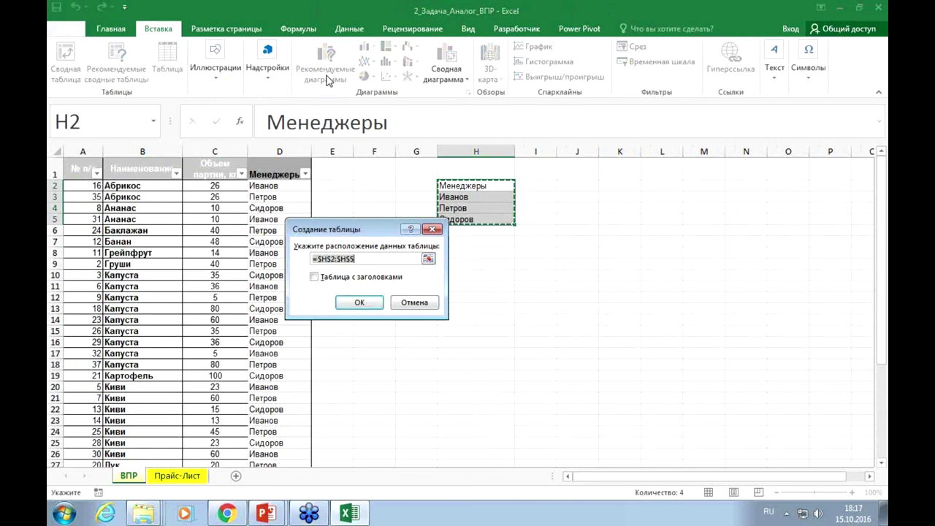
left_click(358, 302)
left_click(590, 321)
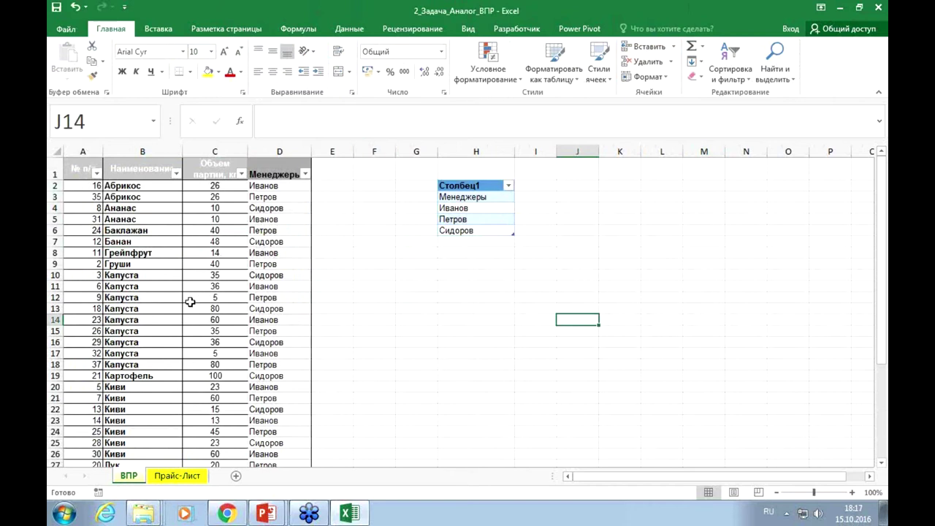
left_click(143, 275)
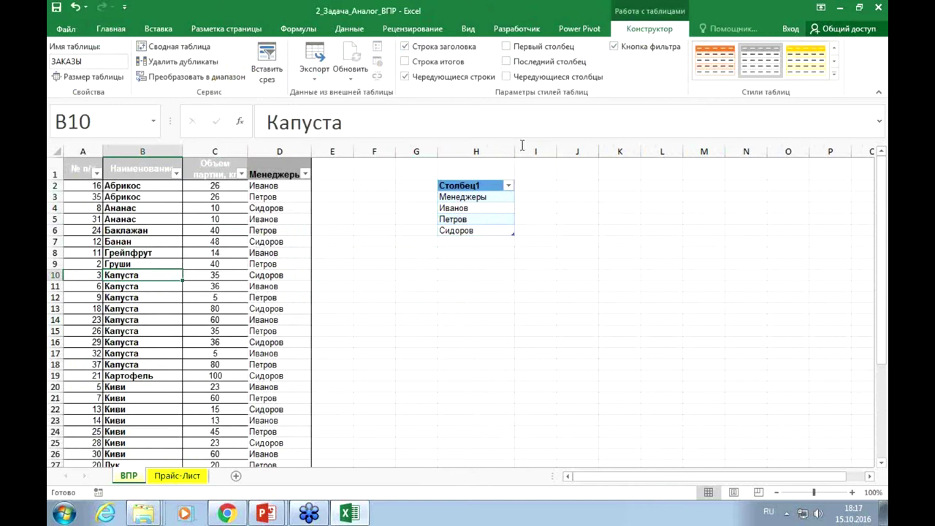
- Add the ЗАКАЗЫ orders table to the Power Pivot data model and narrow its Объем партии, кг column
left_click(580, 30)
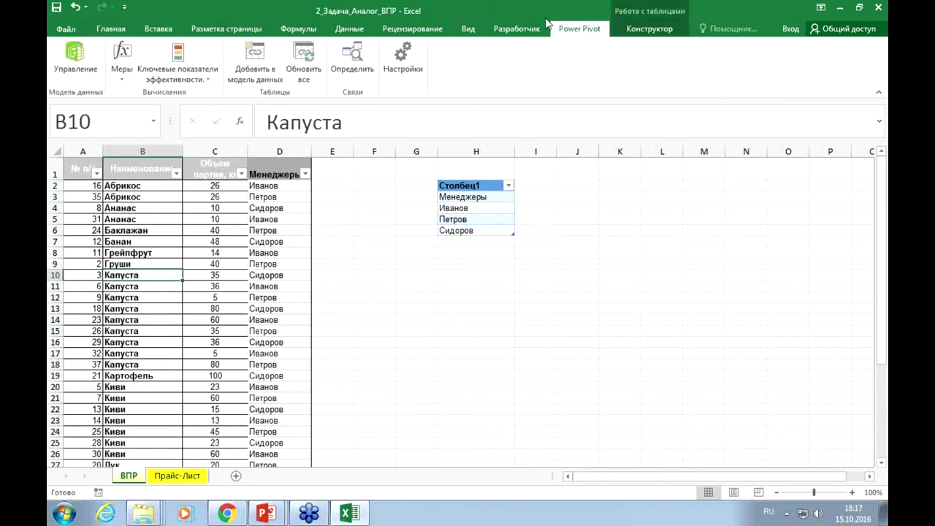
left_click(255, 57)
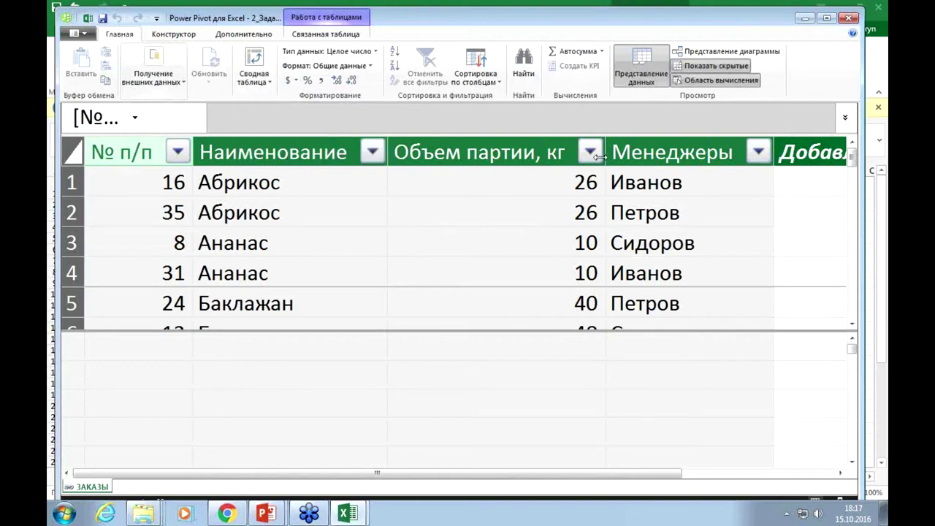
left_click_drag(604, 152, 491, 151)
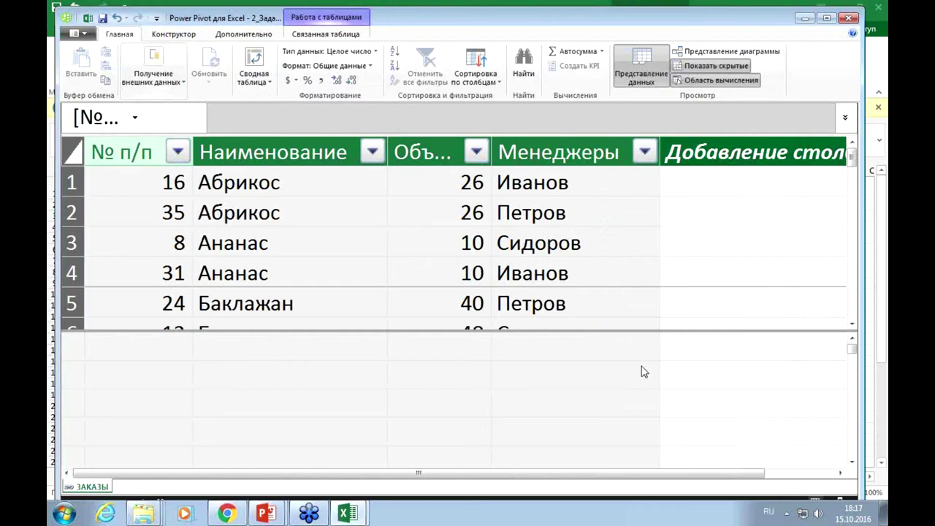
left_click(804, 17)
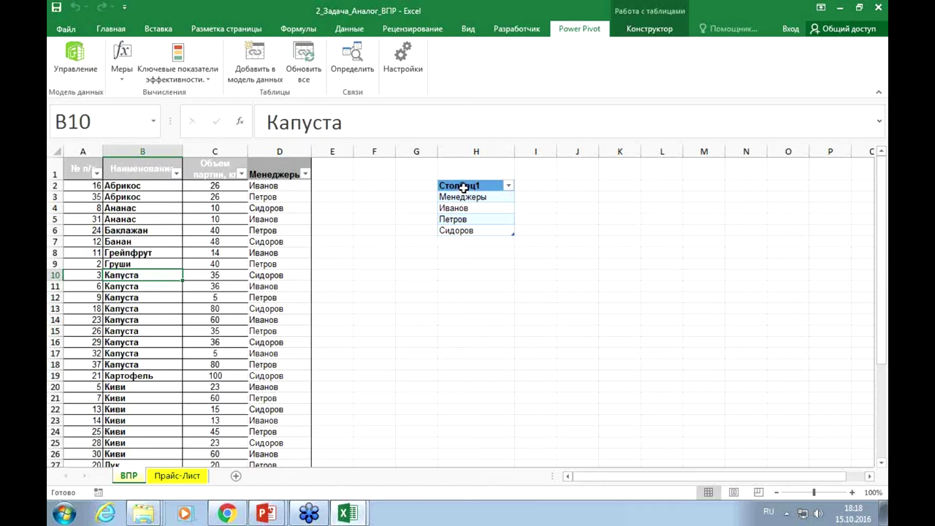
- Paste the column D manager names as values into J4 and clear the Столбец1 table
left_click_drag(272, 174, 273, 218)
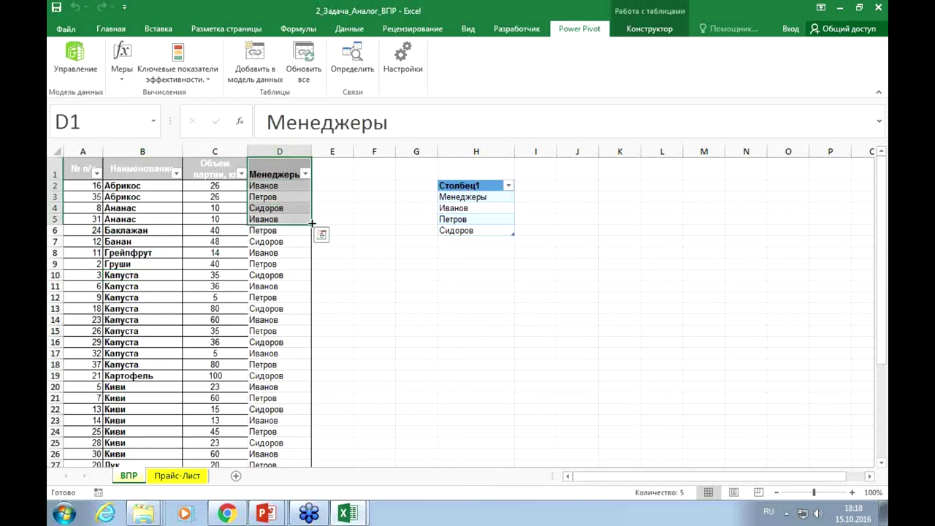
right_click(266, 198)
left_click(306, 209)
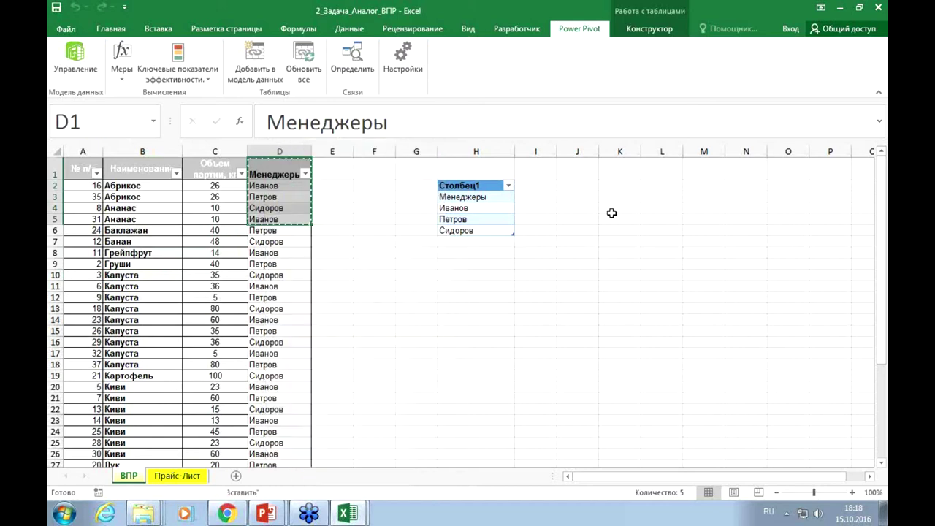
right_click(591, 207)
left_click(638, 270)
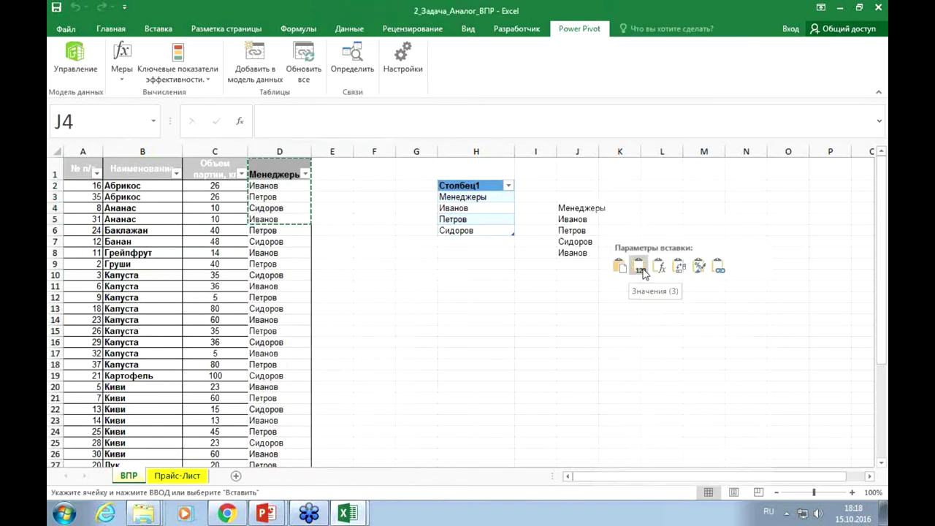
left_click_drag(475, 185, 471, 231)
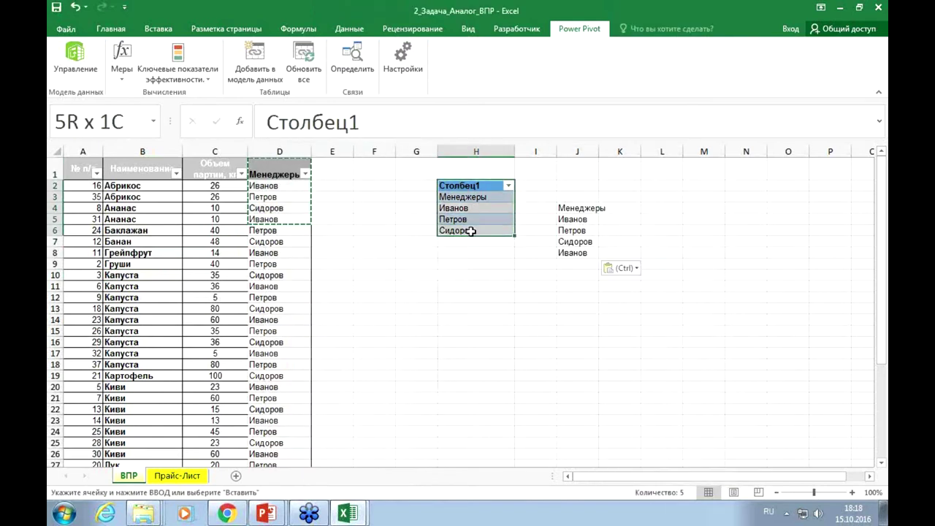
key("Delete")
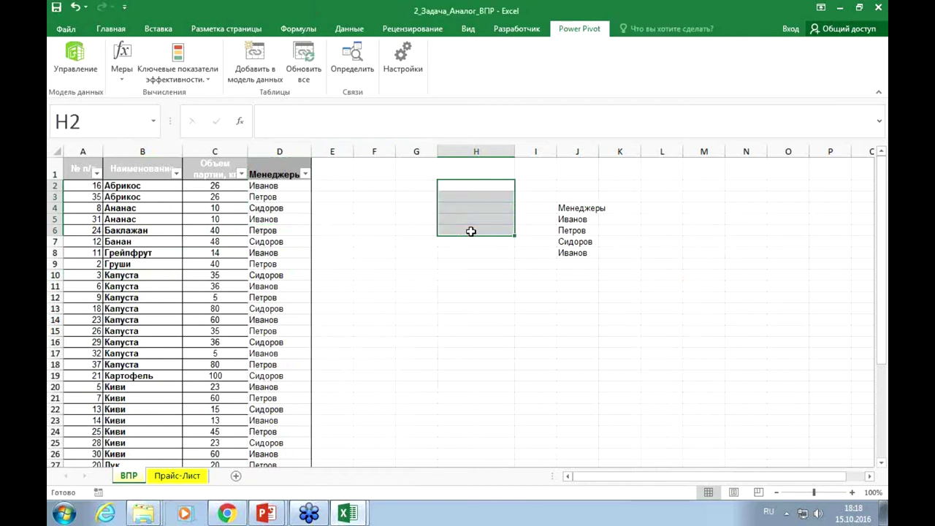
- Widen column J and turn J4:J8 into a table with headers
left_click_drag(599, 151, 635, 151)
left_click_drag(563, 210, 579, 252)
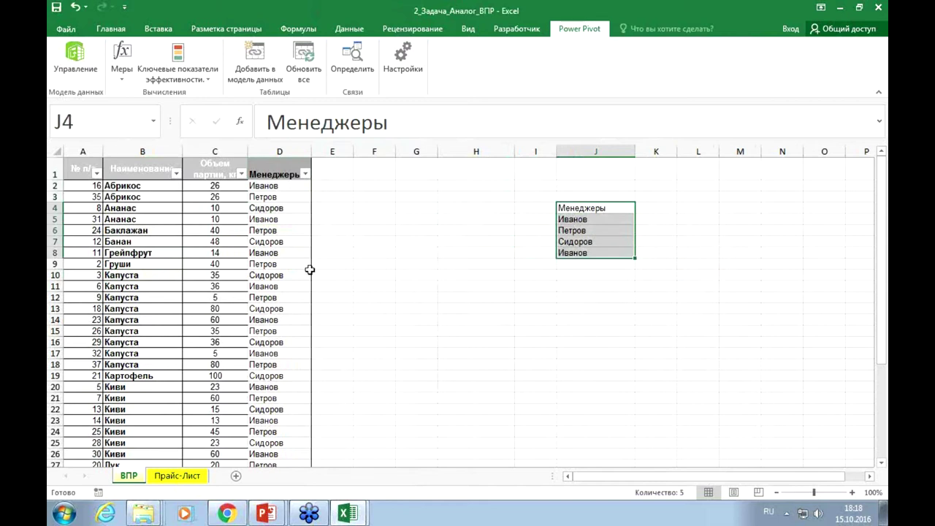
left_click(157, 29)
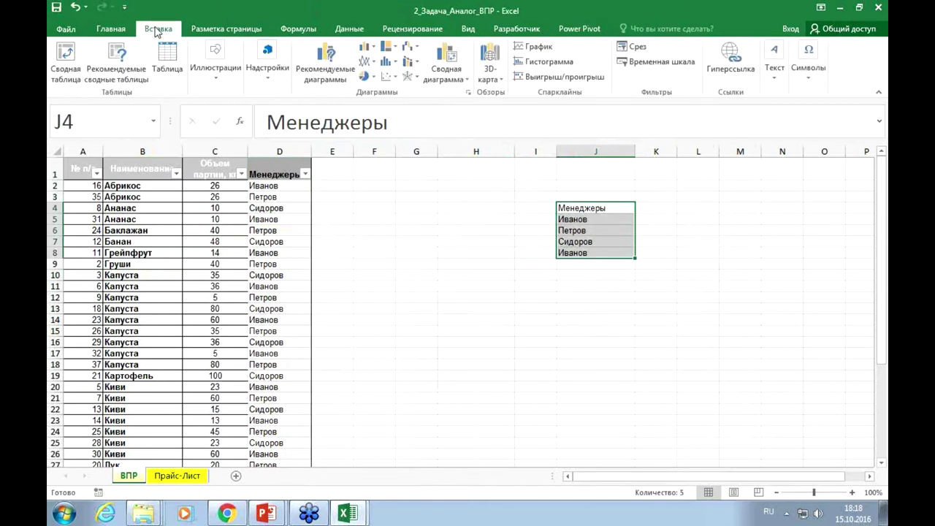
left_click(165, 56)
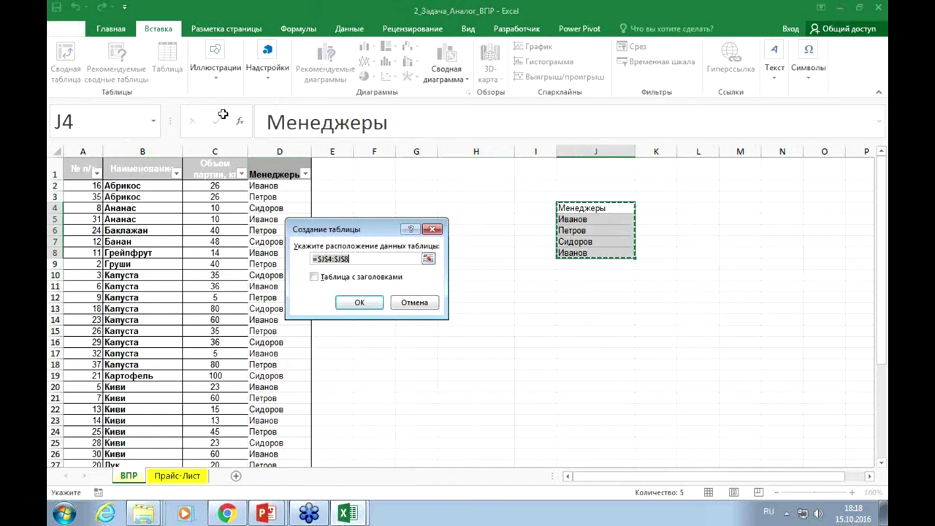
left_click(314, 277)
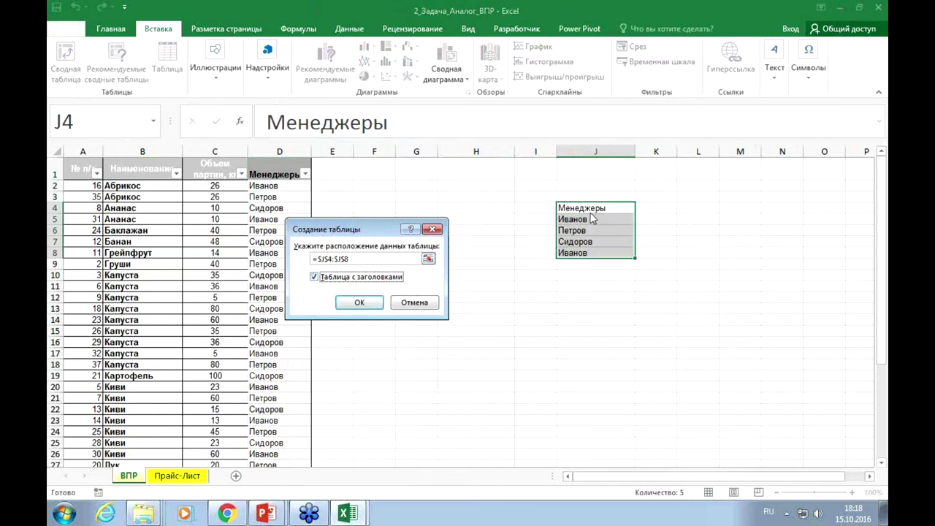
left_click(358, 303)
left_click(457, 332)
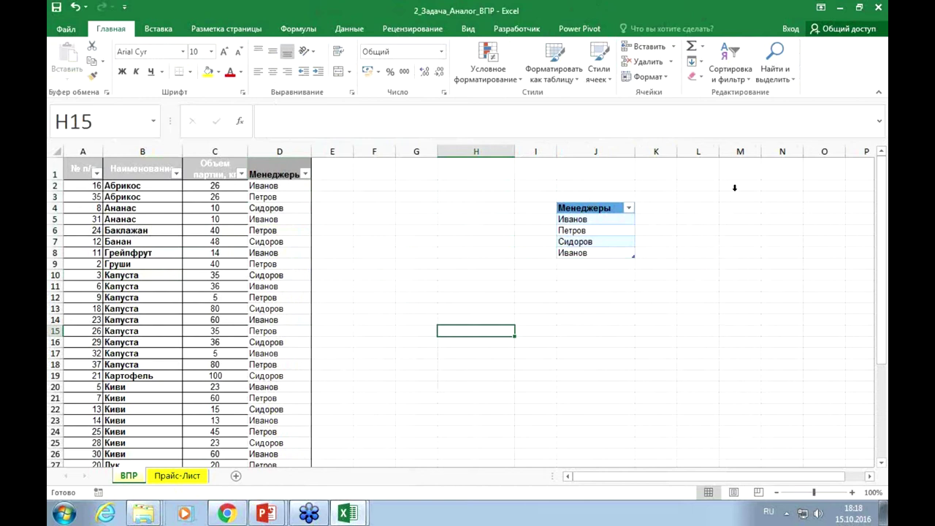
left_click(602, 230)
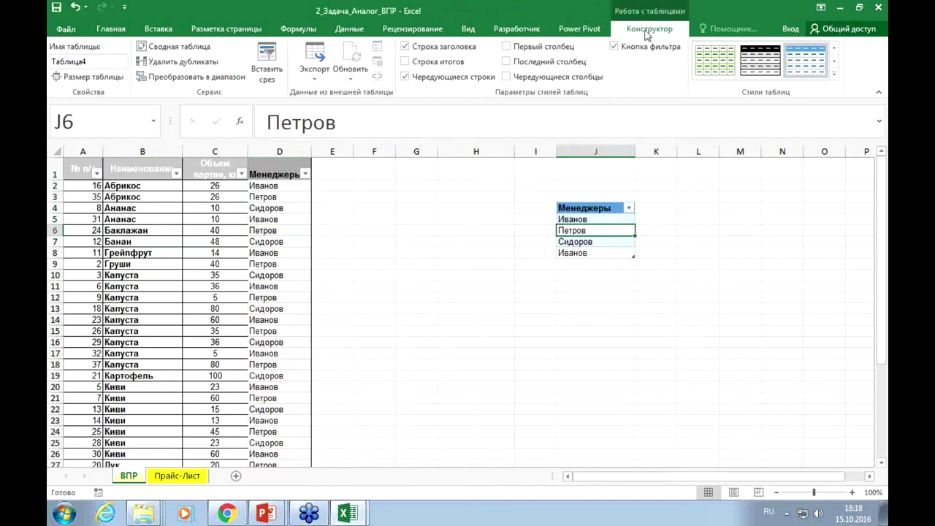
- Rename the table in J4:J8 from Таблица4 to Менеджеры
left_click(91, 65)
type("Менеджеры")
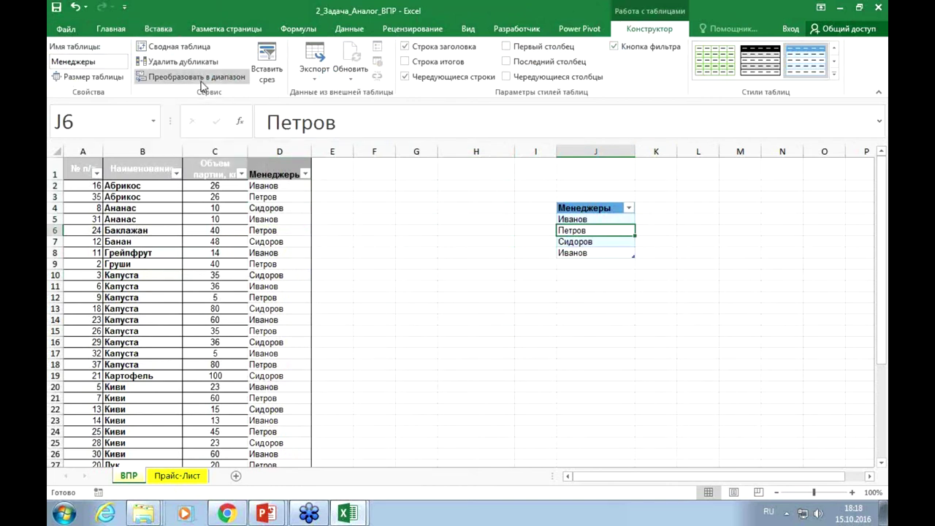
left_click(443, 296)
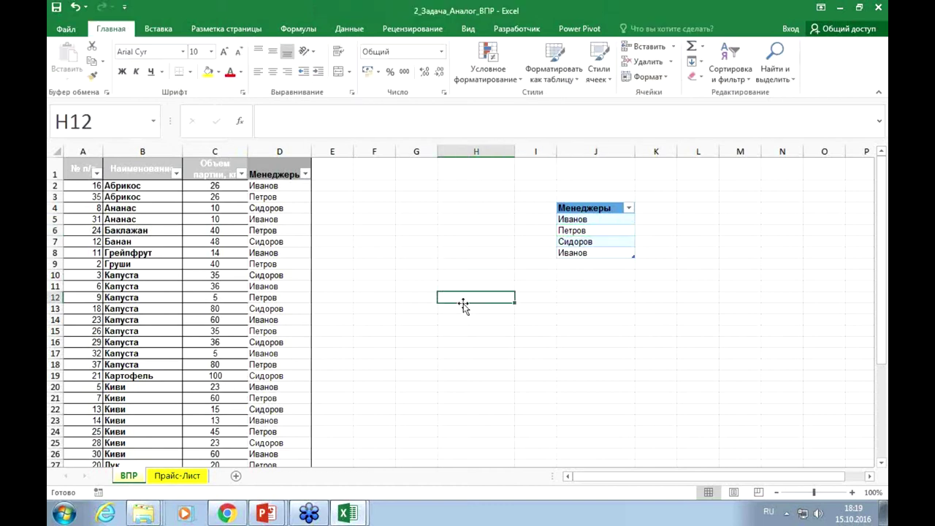
left_click(582, 231)
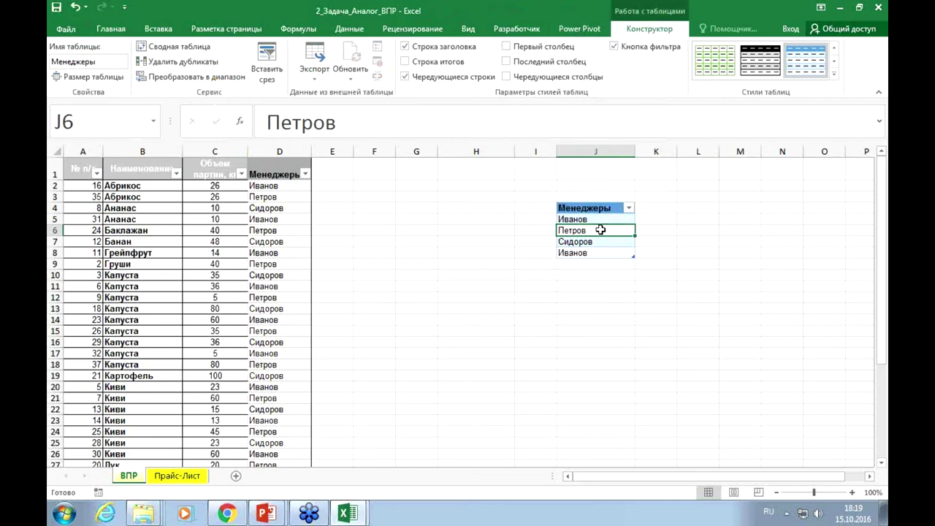
left_click(568, 34)
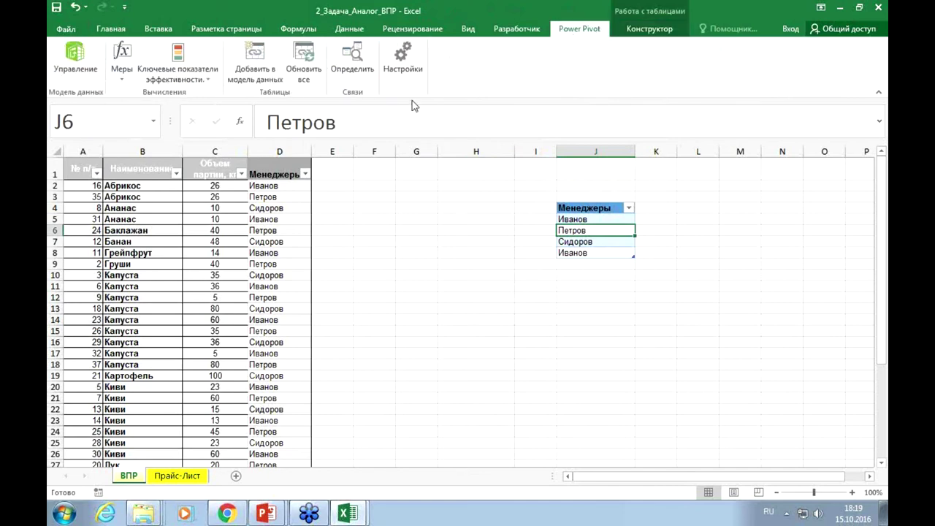
- Add the Менеджеры table and the Прайс-Лист ПРАЙС table to the Power Pivot data model
left_click(257, 51)
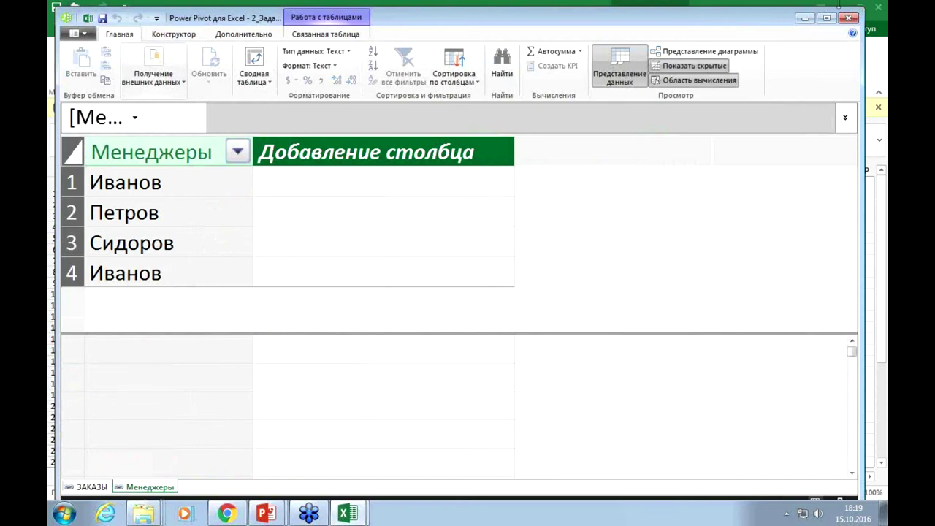
left_click(806, 18)
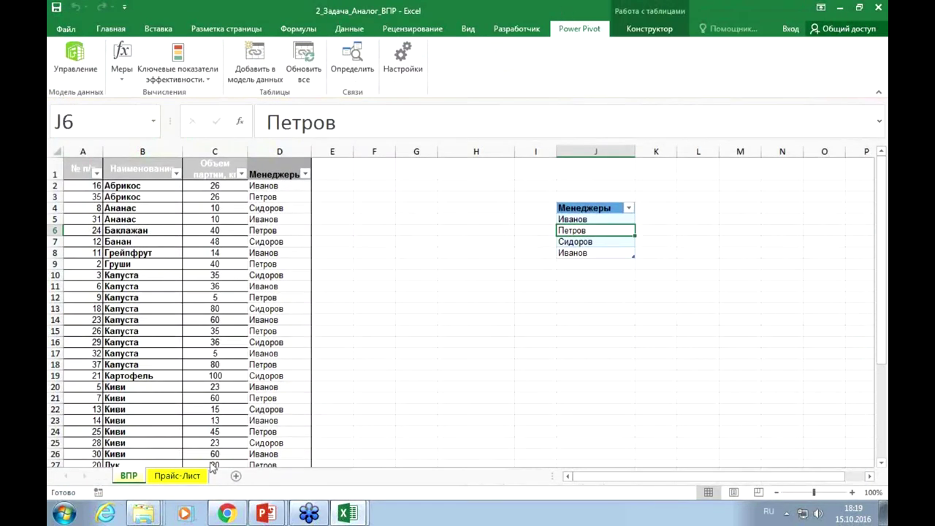
left_click(190, 478)
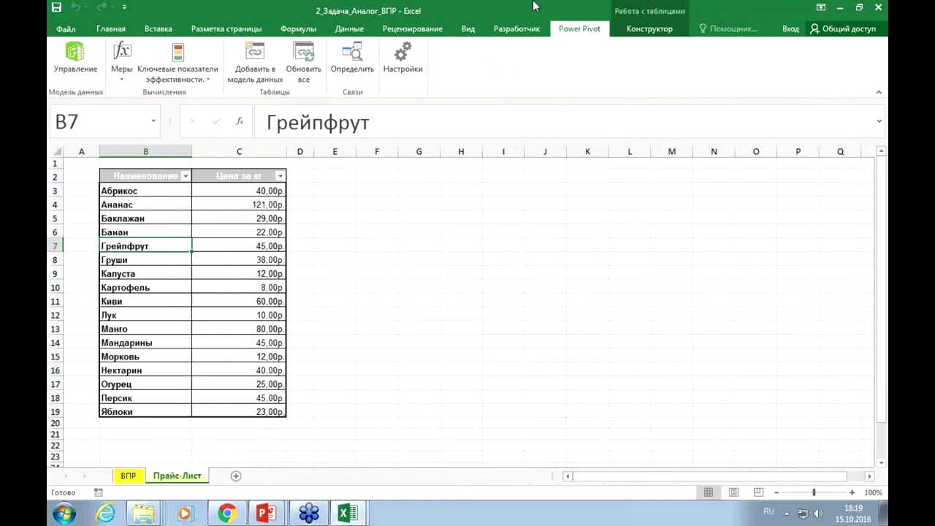
left_click(255, 55)
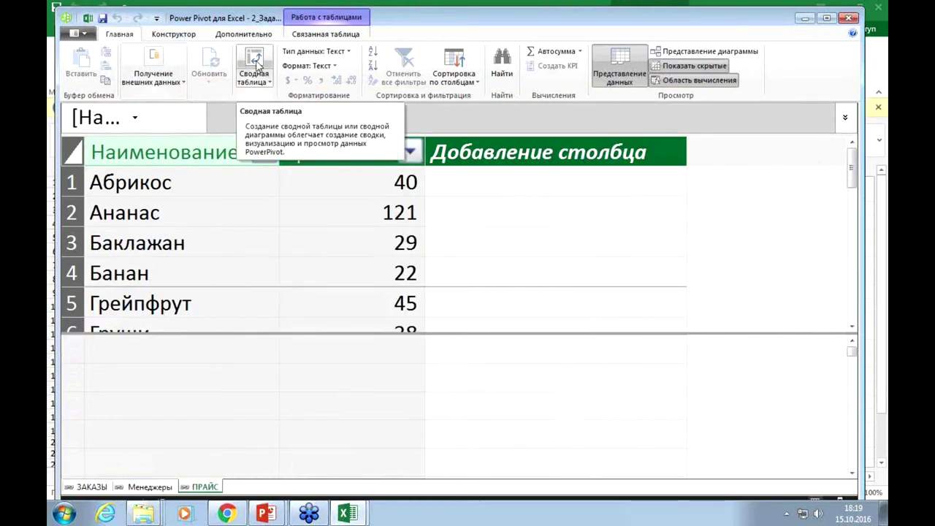
left_click(305, 252)
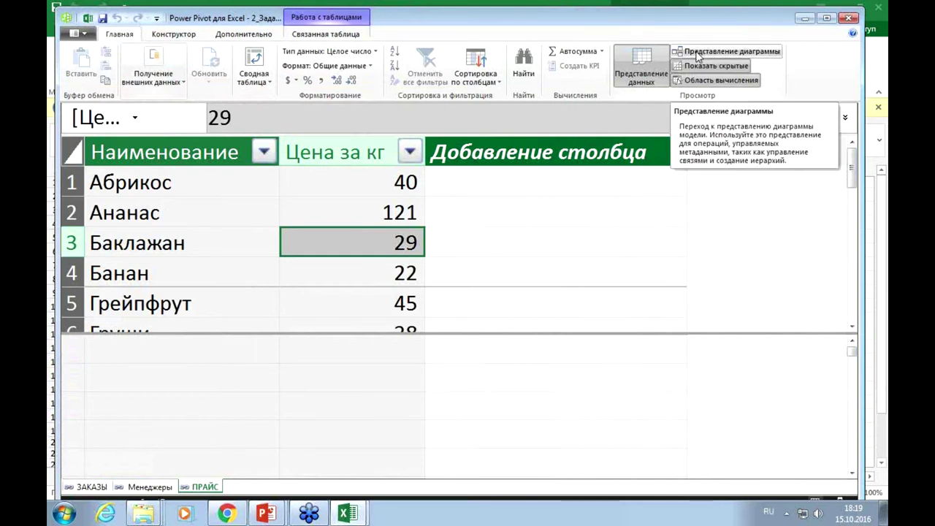
left_click(697, 52)
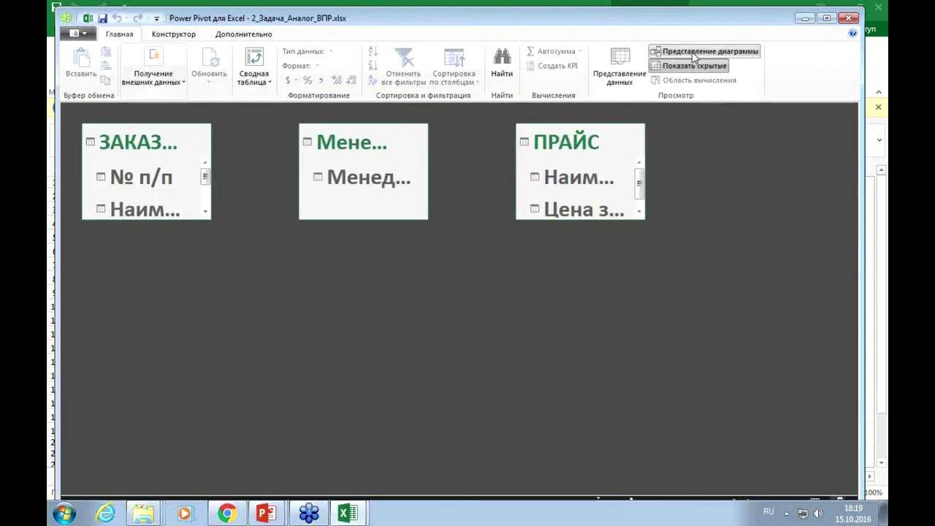
- Enlarge the ЗАКАЗЫ, Менеджеры and ПРАЙС boxes and line them up side by side
left_click_drag(210, 218, 269, 336)
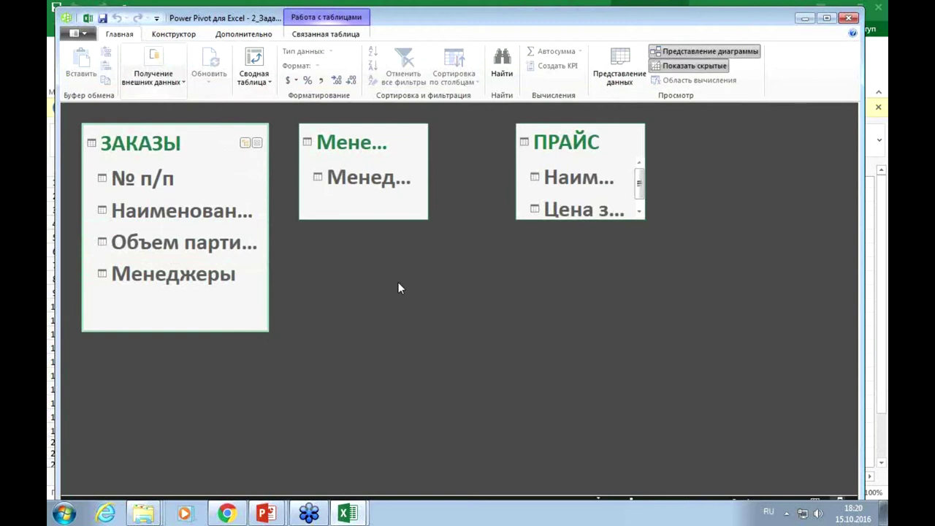
left_click_drag(426, 218, 454, 299)
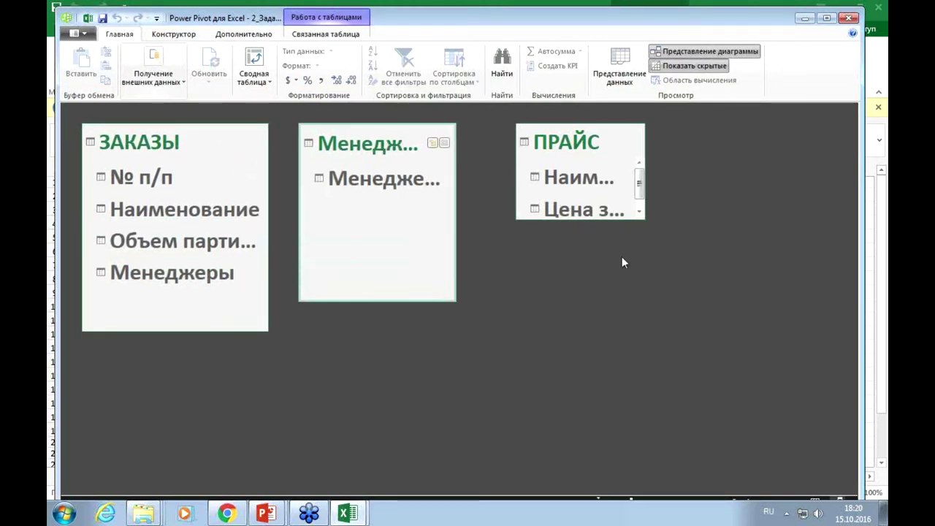
left_click_drag(632, 217, 691, 311)
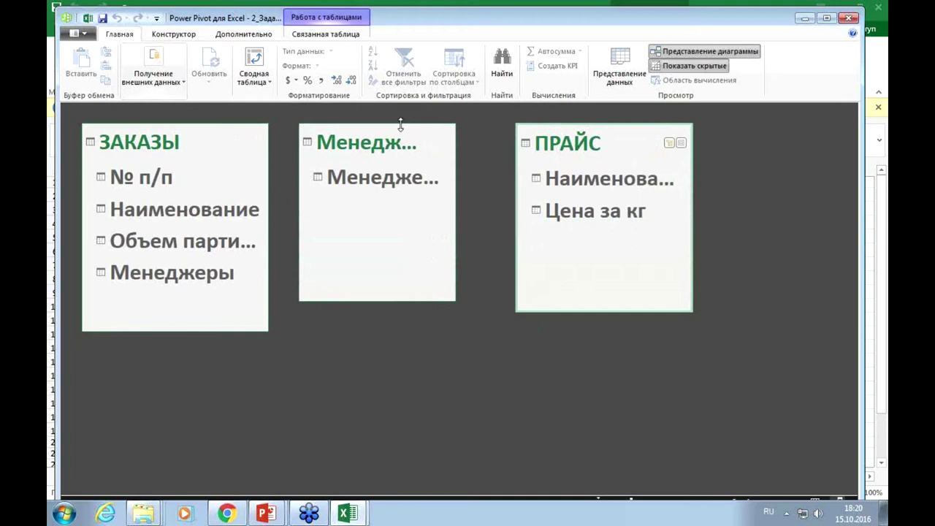
left_click_drag(399, 135, 265, 311)
left_click_drag(200, 140, 446, 162)
left_click_drag(274, 313, 220, 144)
mouse_move(625, 140)
left_mouse_down()
mouse_move(699, 168)
mouse_move(707, 162)
left_mouse_up()
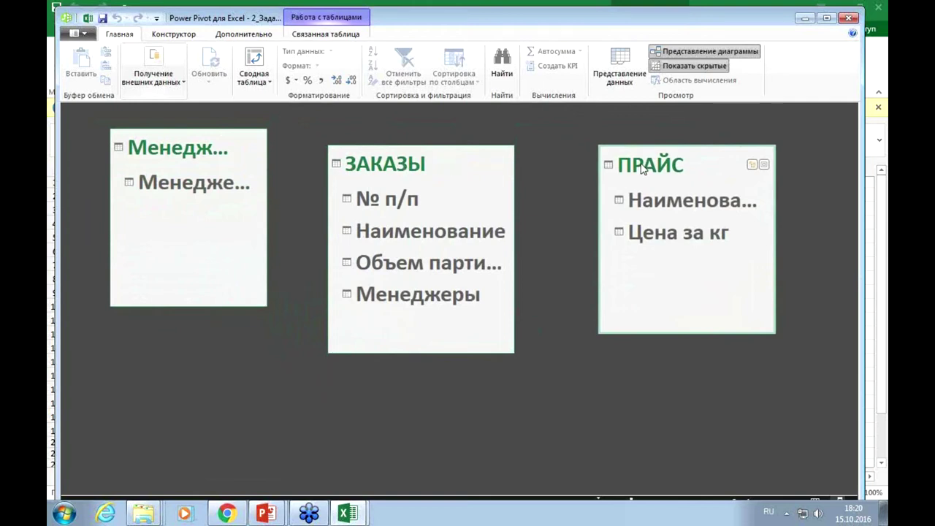
- Relate ЗАКАЗЫ's Наименование to ПРАЙС's Наименование, then reposition the ПРАЙС box
left_click(431, 239)
left_click_drag(431, 239, 585, 210)
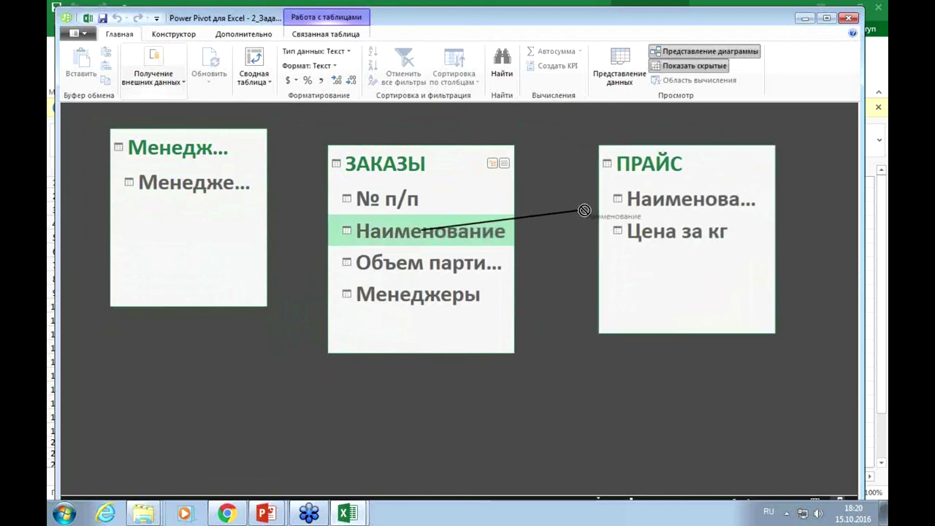
left_click_drag(584, 211, 646, 199)
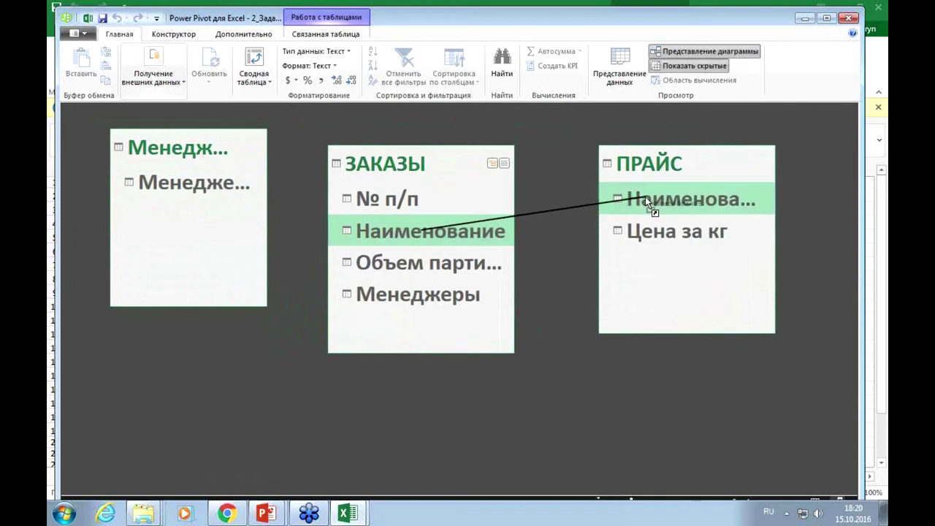
left_click_drag(645, 196, 644, 197)
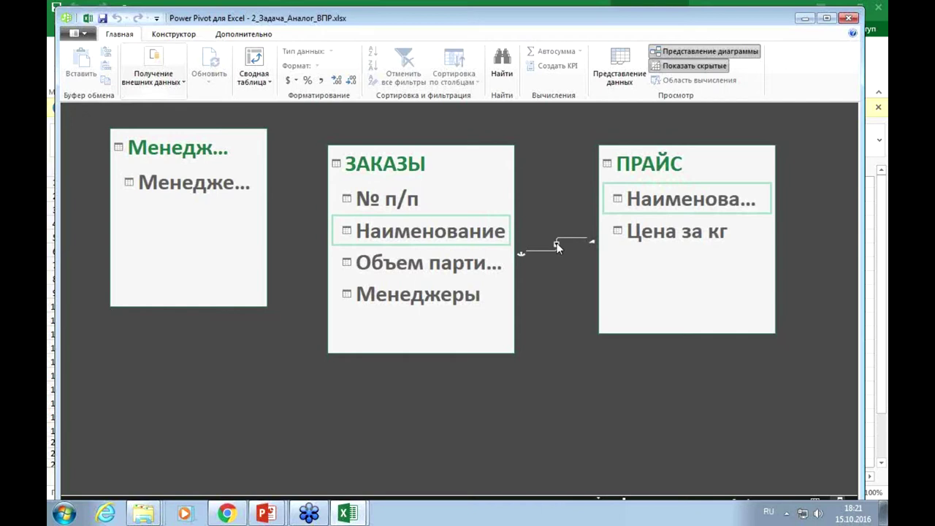
mouse_move(701, 162)
left_mouse_down()
mouse_move(725, 236)
mouse_move(757, 289)
mouse_move(707, 170)
mouse_move(745, 139)
left_mouse_up()
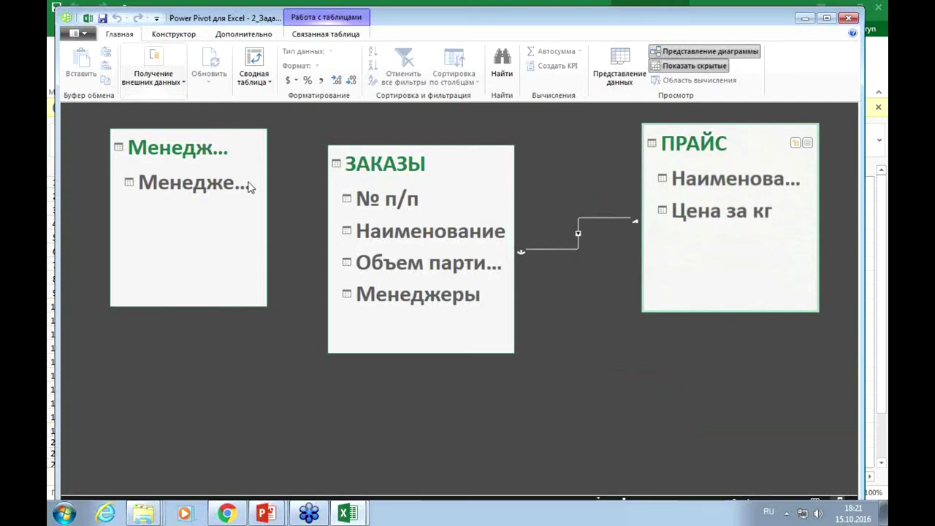
- Try relating the managers table to ЗАКАЗЫ's Менеджеры column both ways; both fail on duplicate values
left_click_drag(203, 191, 378, 304)
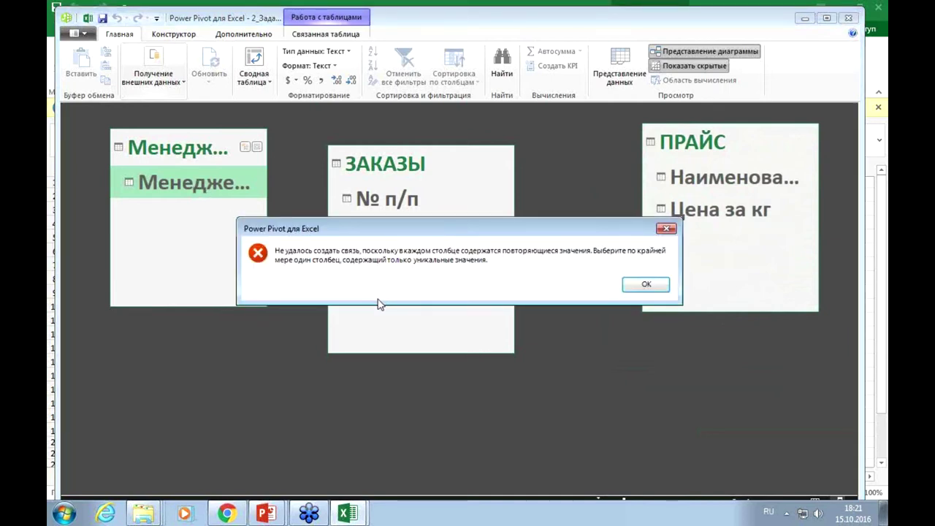
left_click(649, 290)
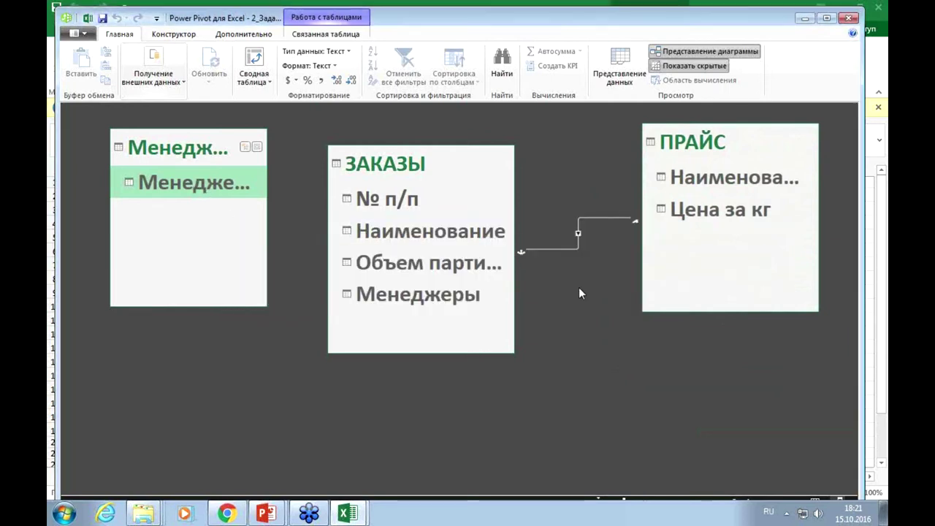
mouse_move(369, 302)
left_mouse_down()
mouse_move(184, 212)
mouse_move(177, 184)
left_mouse_up()
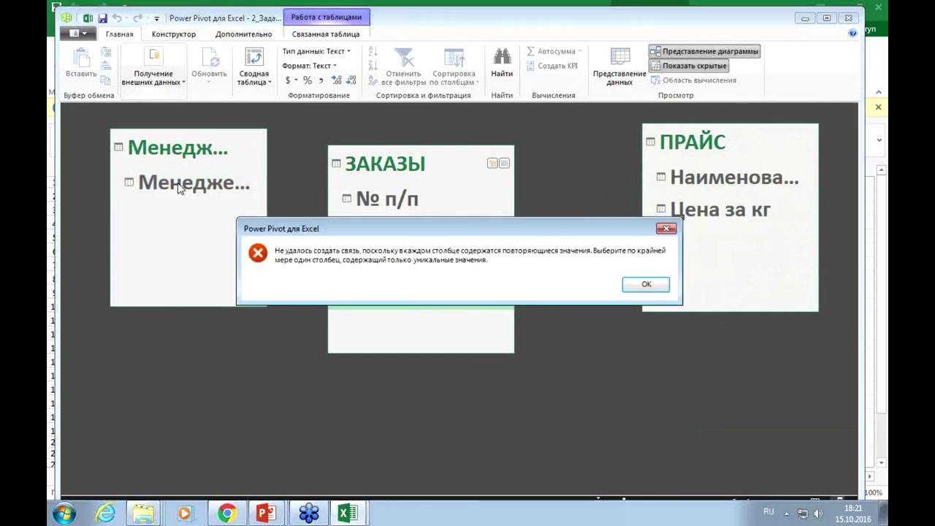
left_click(644, 288)
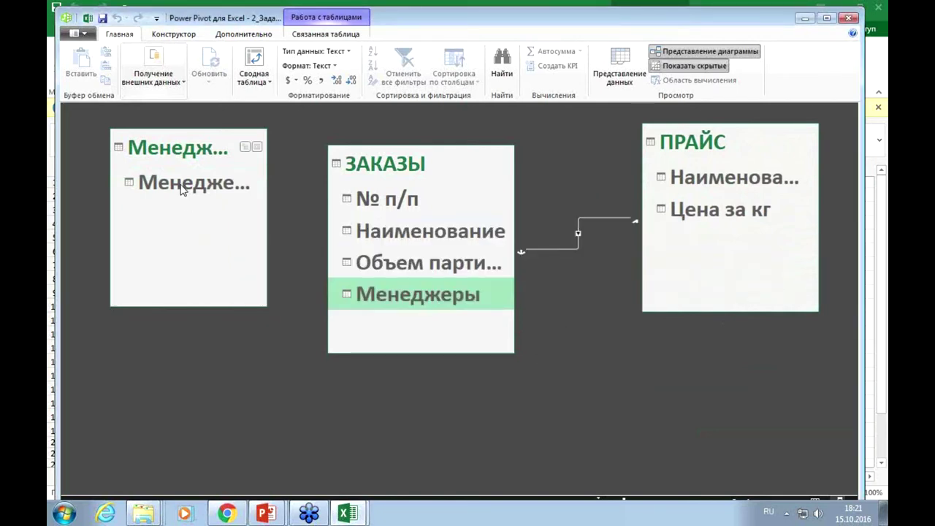
- Switch to the Excel workbook's ВПР sheet
left_click(133, 185)
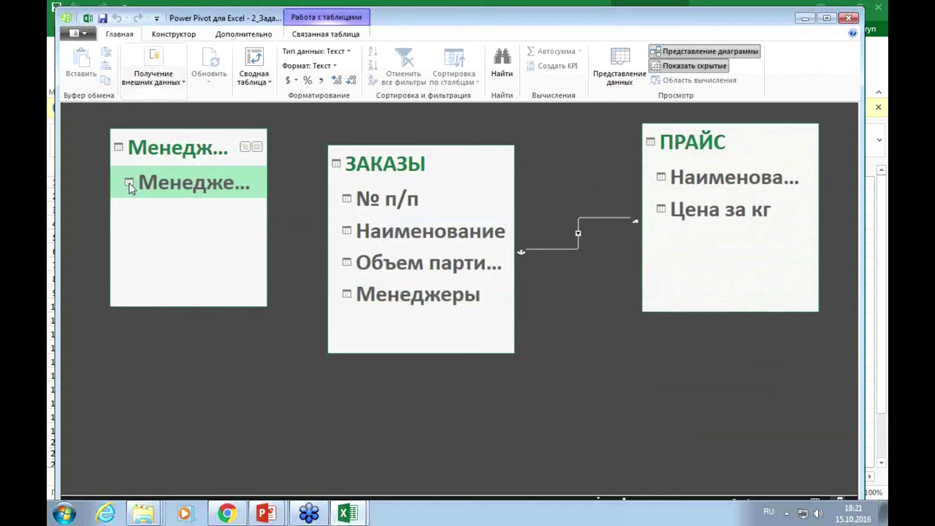
mouse_move(349, 514)
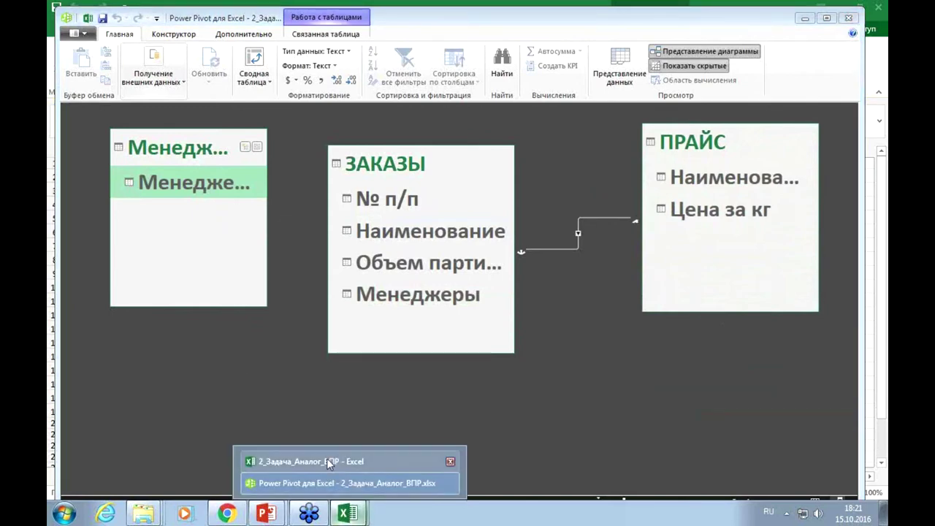
left_click(349, 462)
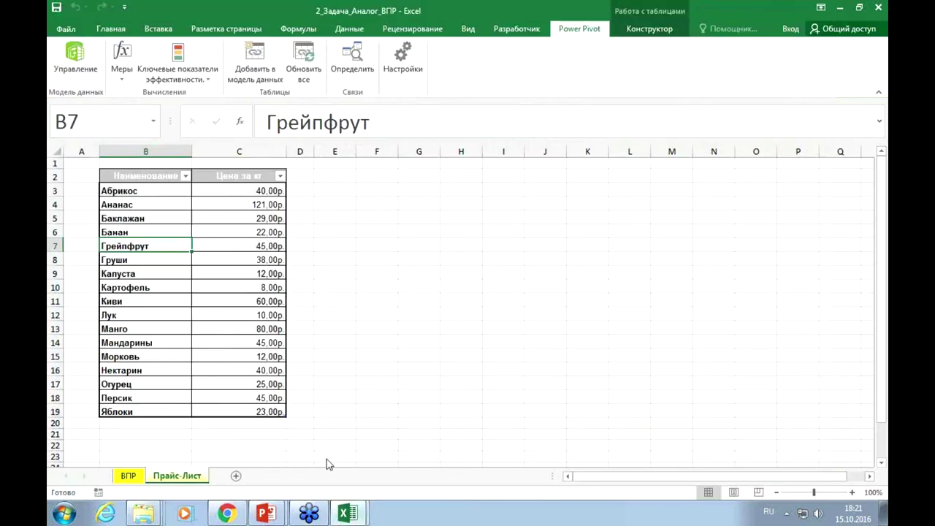
left_click(128, 475)
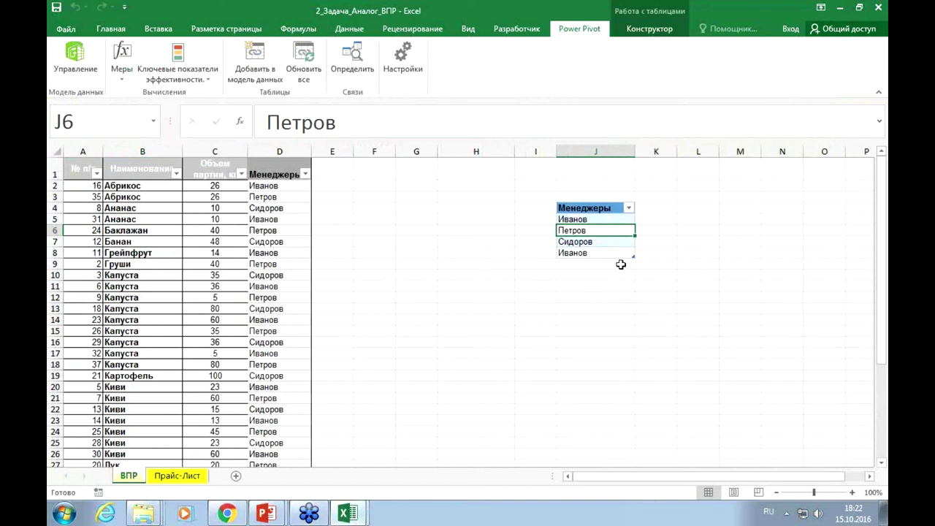
- Delete the duplicate Иванов in J8 and shrink the Менеджеры table to end at row 7
left_click(581, 254)
key("Delete")
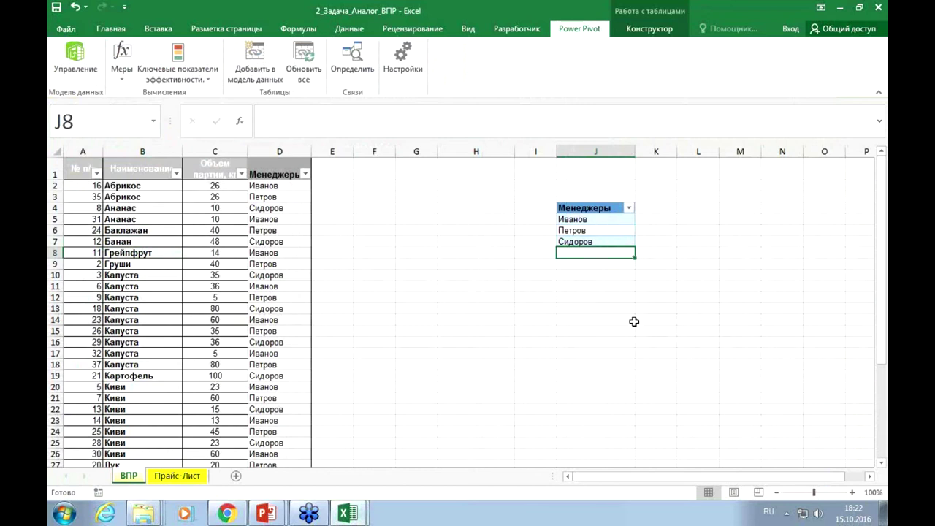
left_click(655, 261)
left_click_drag(633, 256, 632, 245)
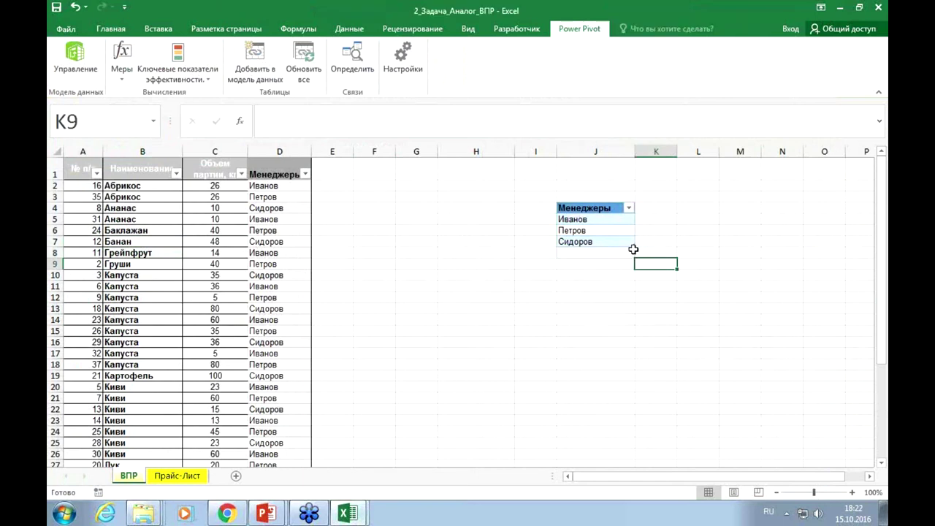
left_click(684, 217)
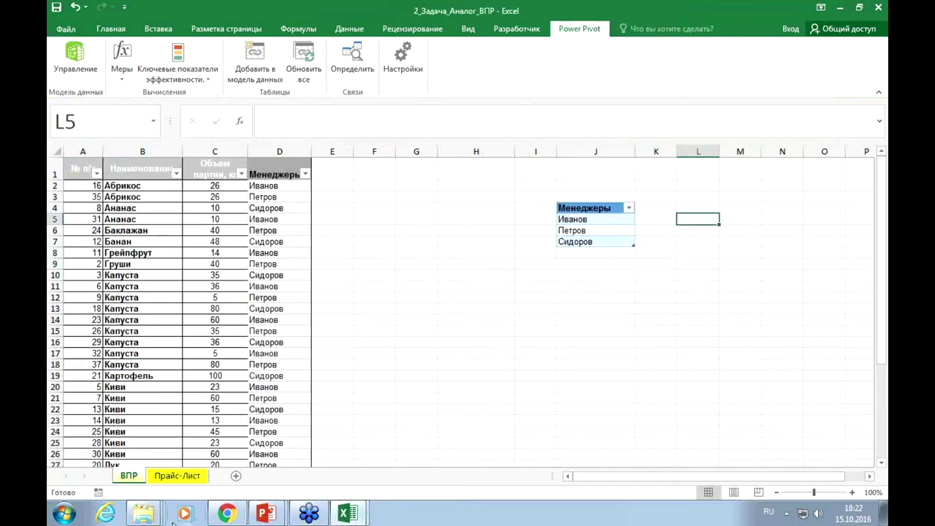
mouse_move(337, 517)
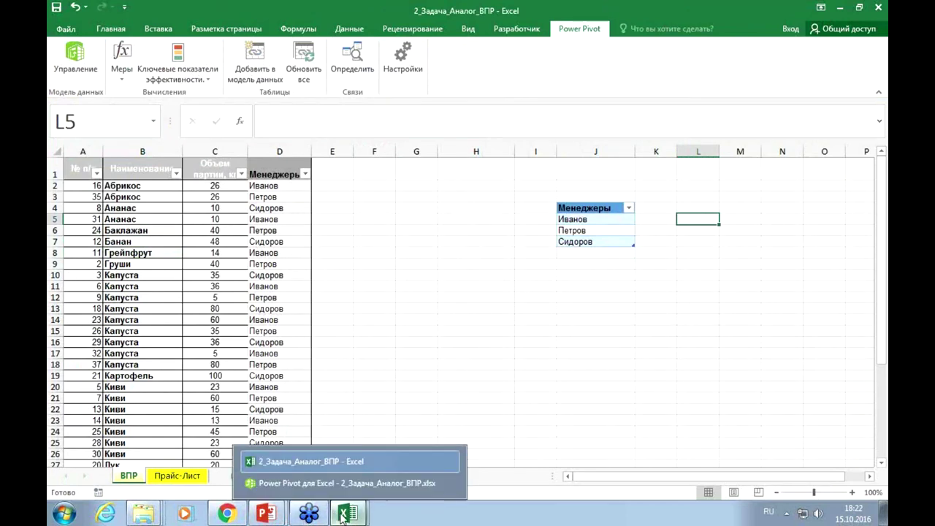
left_click(327, 488)
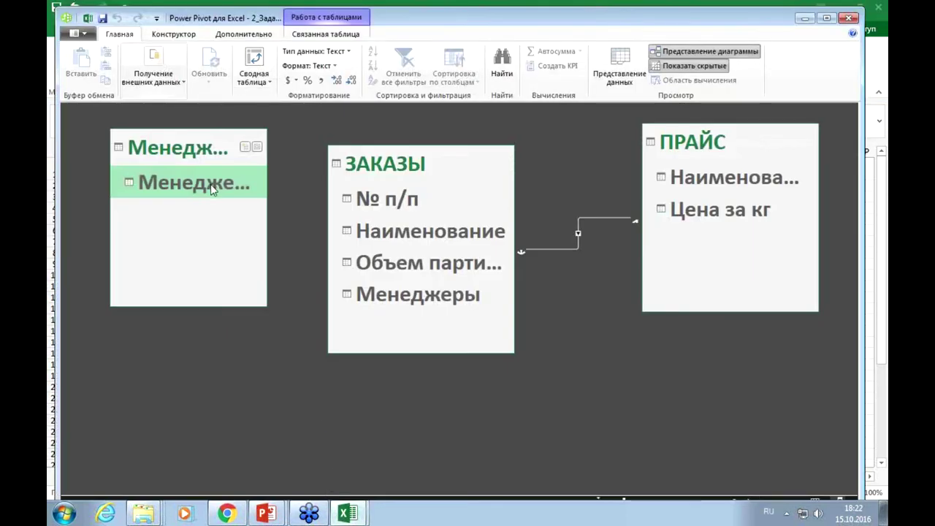
- Relate the managers table to ЗАКАЗЫ's Менеджеры column in Diagram View
left_click_drag(212, 186, 374, 307)
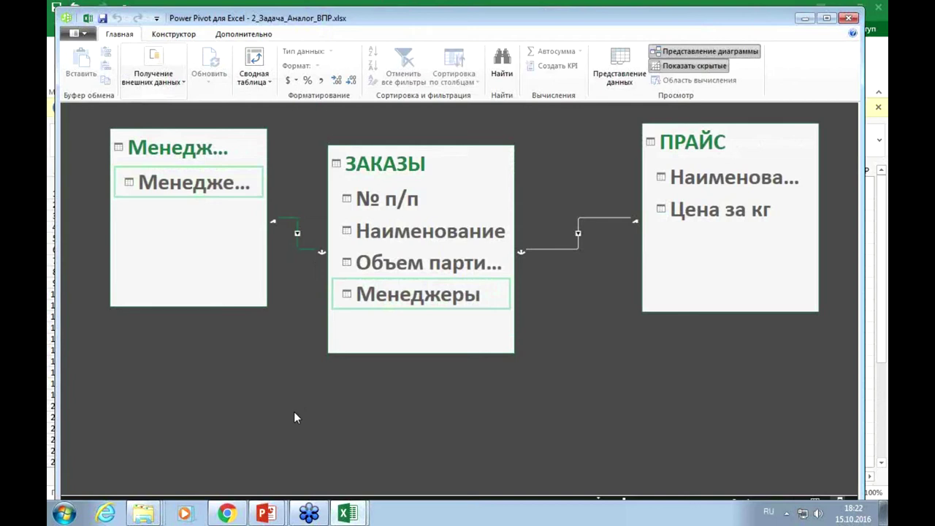
left_click(398, 232)
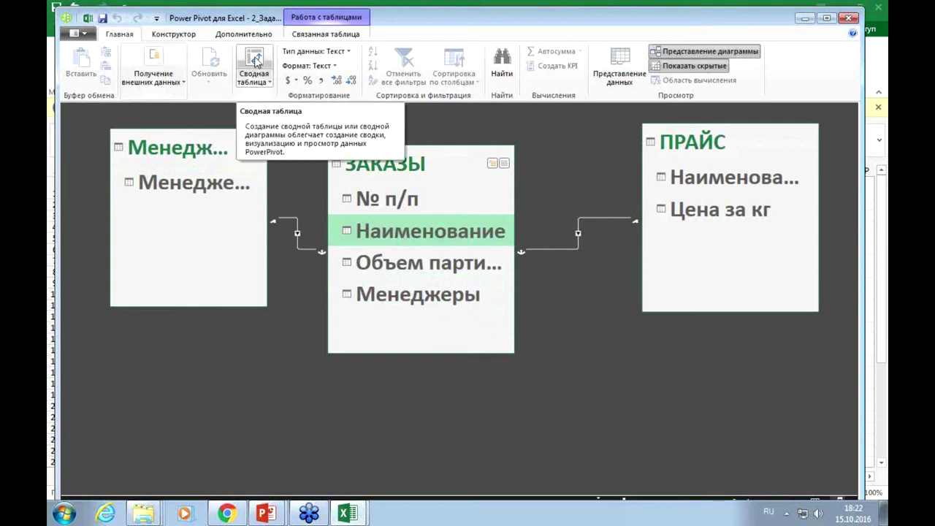
- Insert a data-model PivotTable on a new worksheet, Лист1
left_click(256, 59)
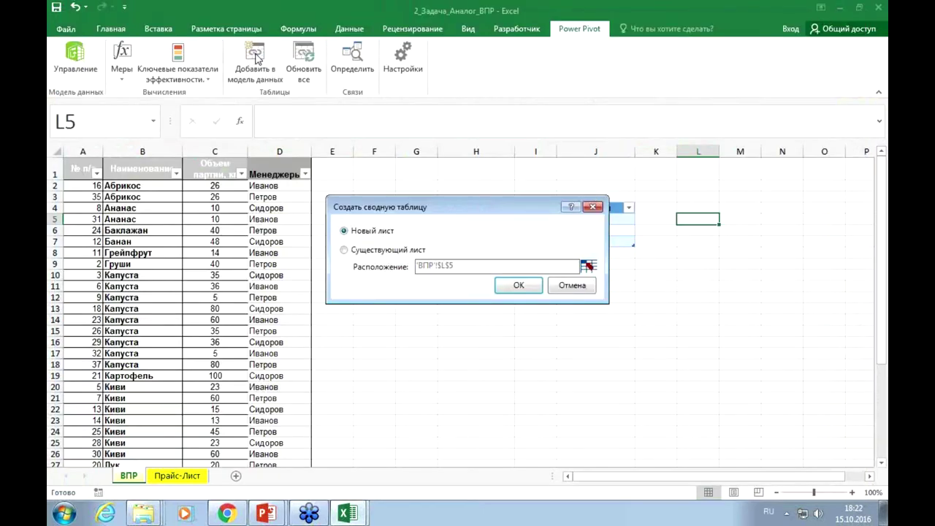
left_click(511, 286)
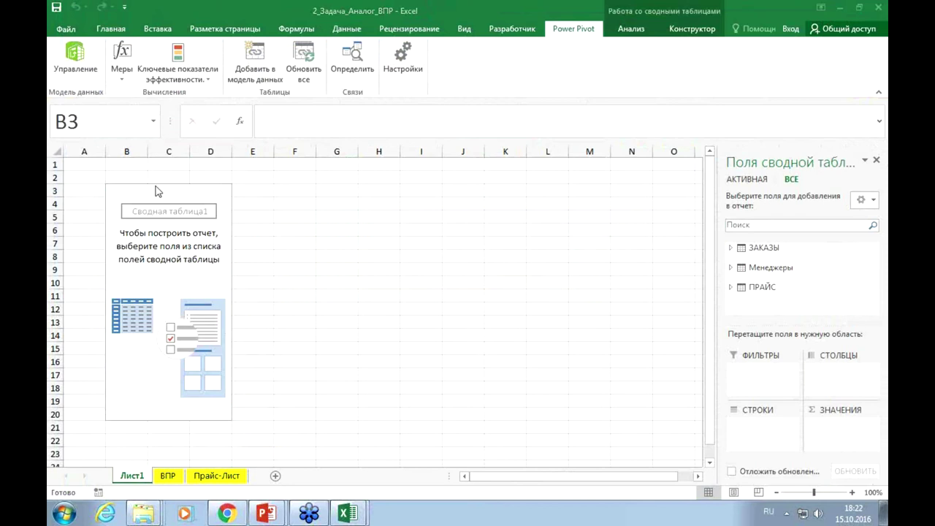
left_click(764, 184)
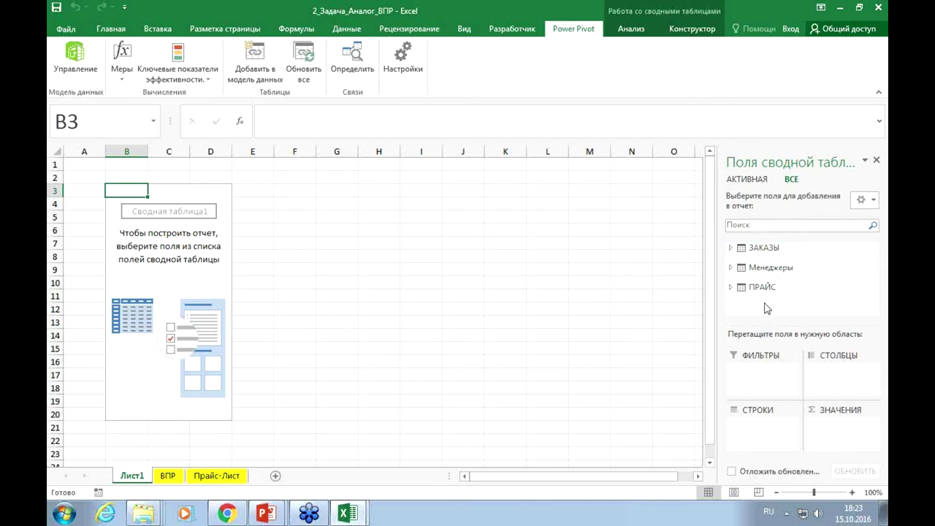
left_click(730, 248)
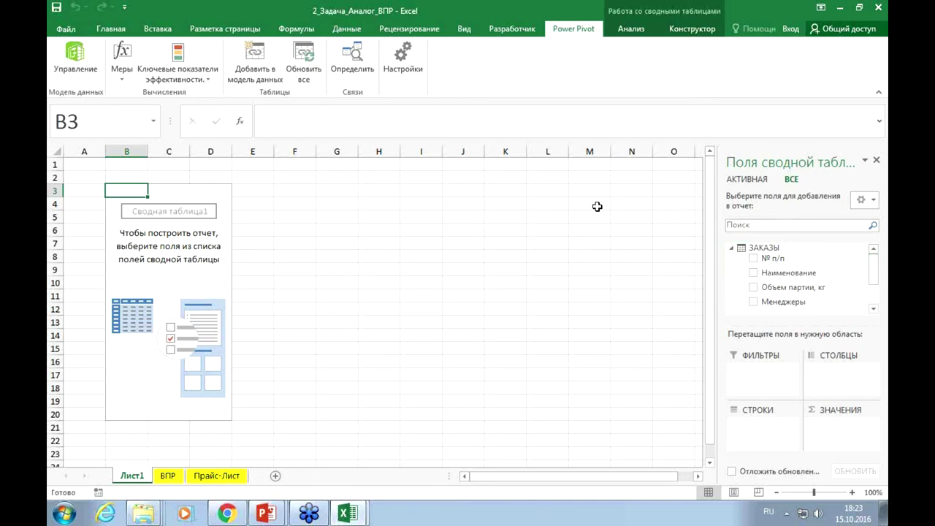
- Build the pivot with Наименование rows, summed Объем партии, кг and ПРАЙС's Цена за кг
left_click(752, 273)
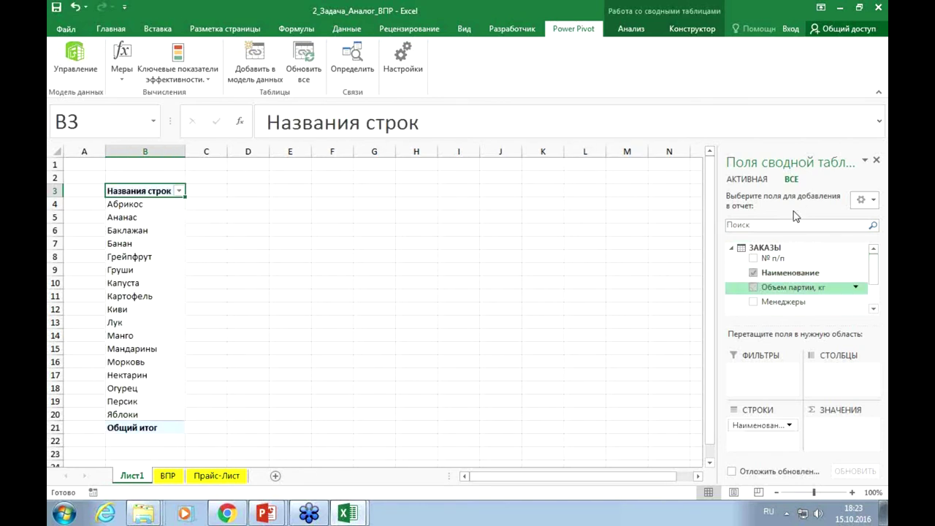
left_click(753, 287)
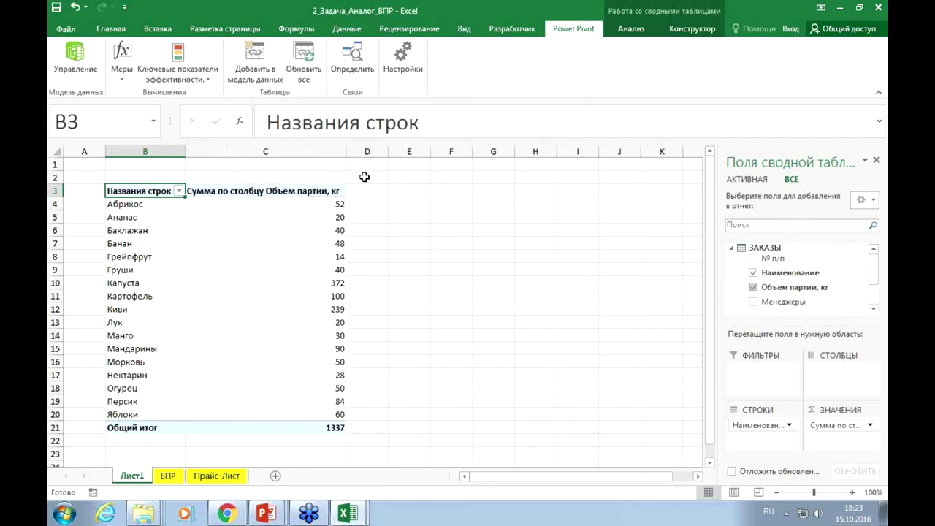
left_click_drag(346, 151, 276, 151)
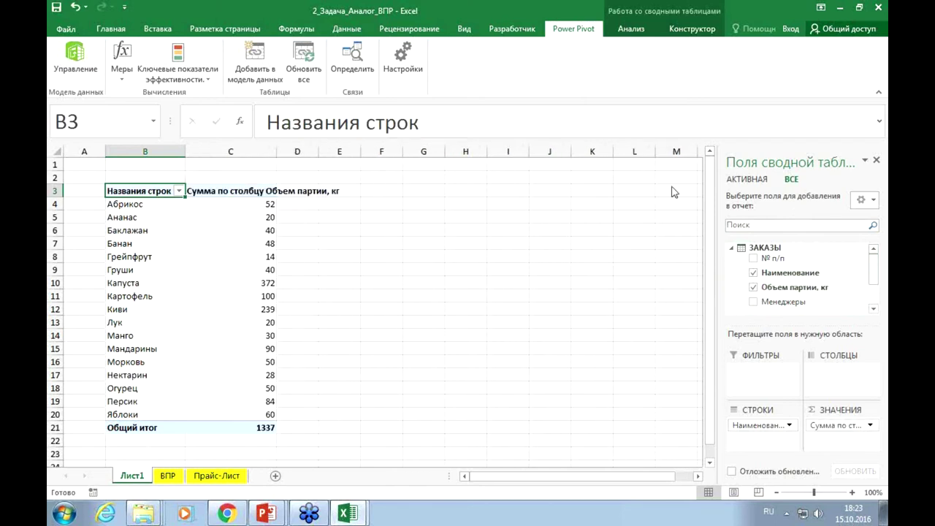
left_click_drag(848, 321, 845, 364)
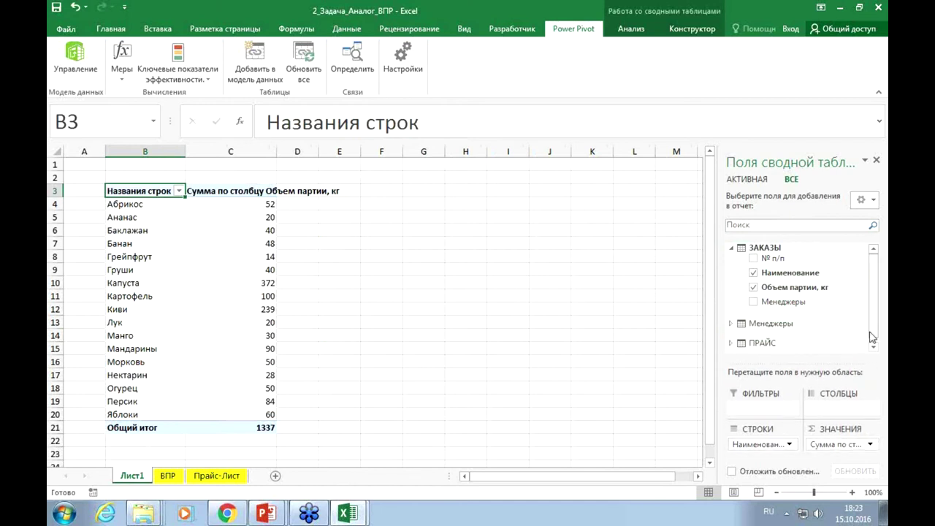
left_click(730, 344)
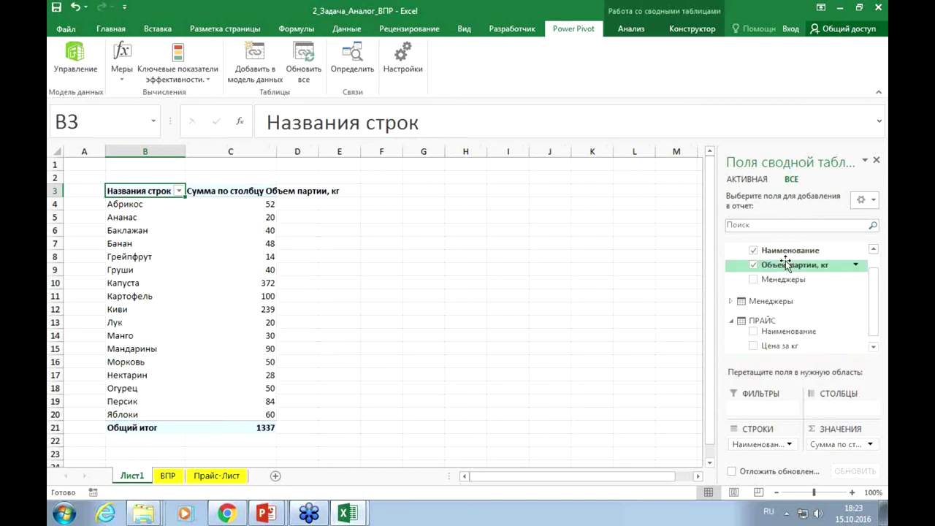
left_click(754, 347)
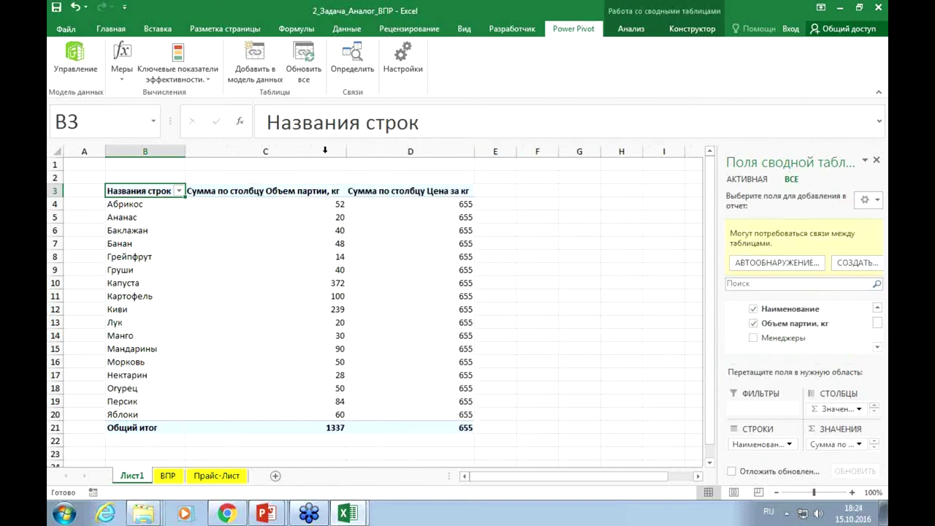
- Narrow pivot column C further
left_click_drag(346, 151, 273, 157)
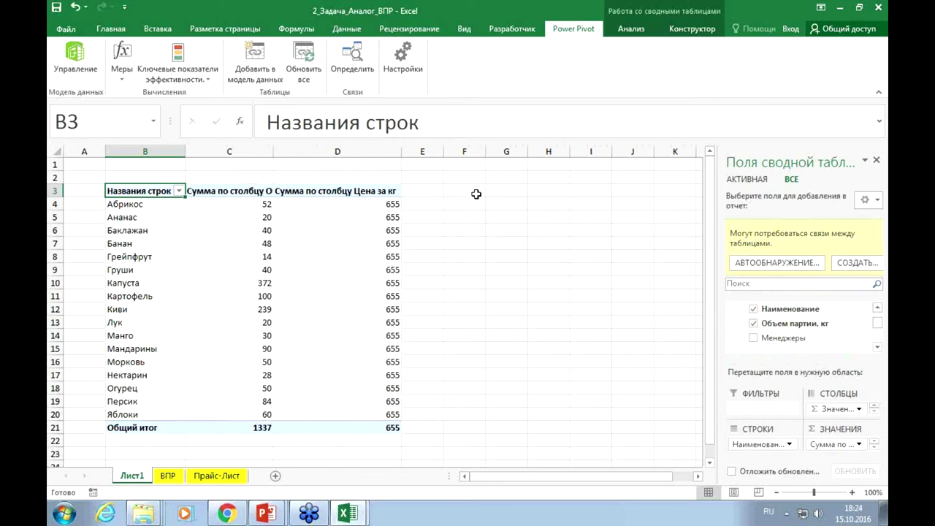
- Investigate the Груши price value, drilling the pivot down to Груши
right_click(389, 271)
key("Escape")
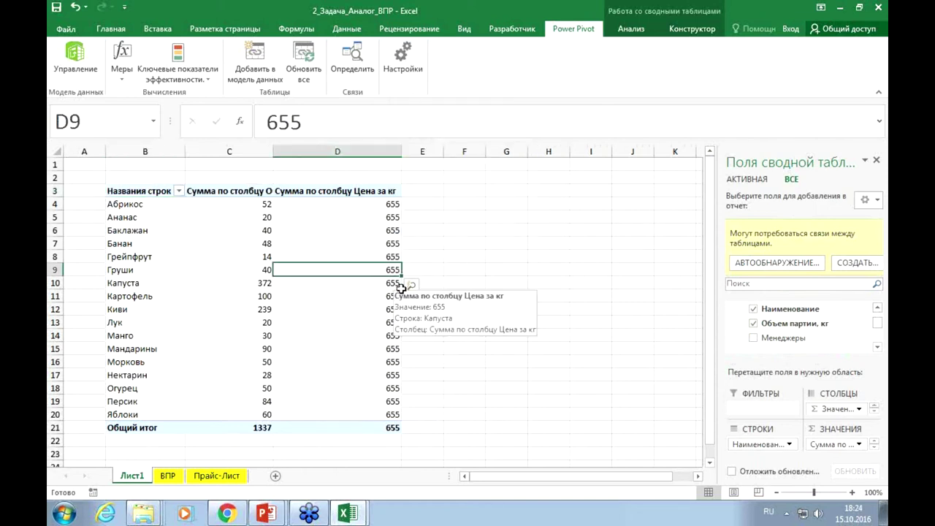
left_click(413, 291)
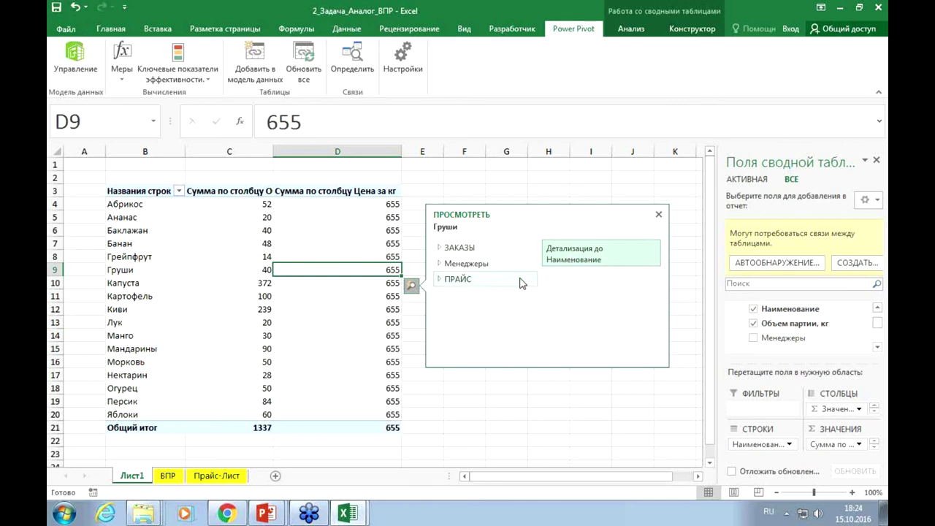
left_click(569, 255)
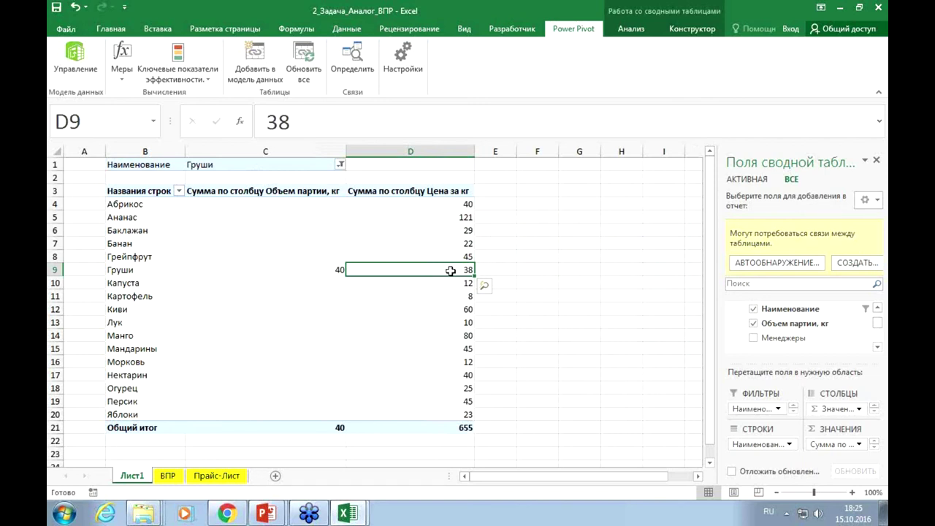
- Select the per-kilo prices D4:D20 to read their 655 total in the status bar
scroll(599, 319, "down", 3)
scroll(598, 319, "up", 3)
mouse_move(375, 268)
left_click_drag(437, 204, 467, 414)
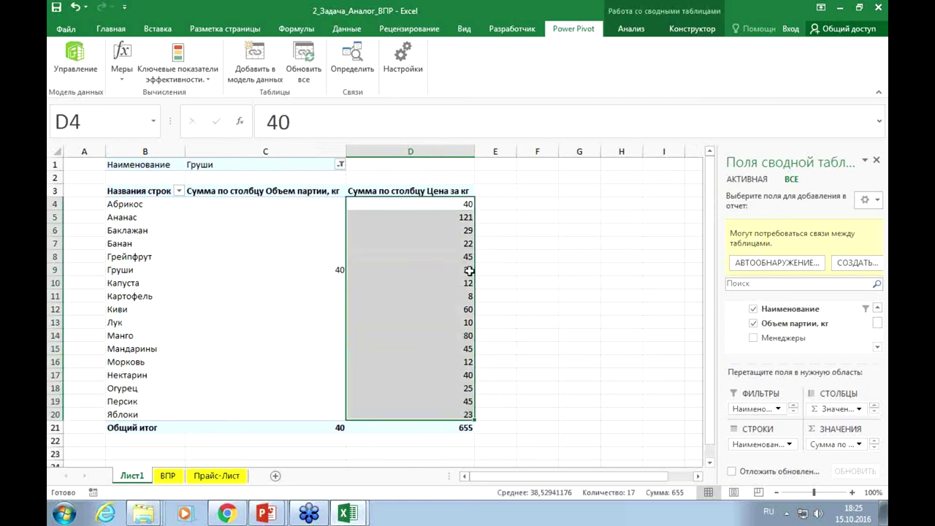
left_click(577, 300)
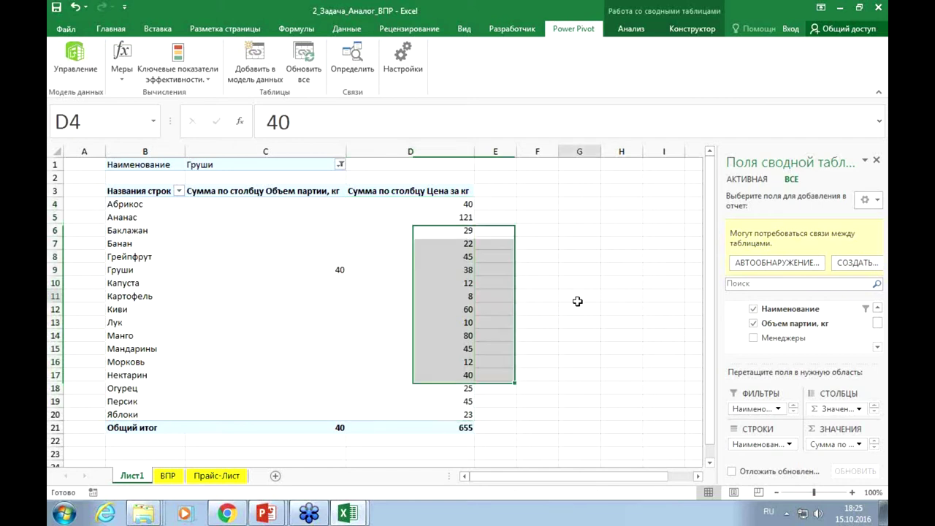
- Reset the Наименование filter to All so every product is listed
left_click(340, 164)
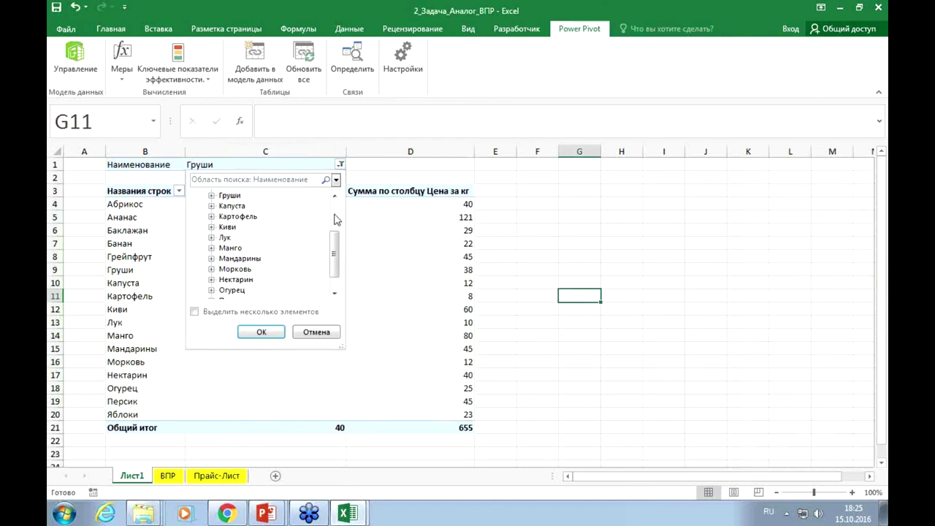
left_click(195, 312)
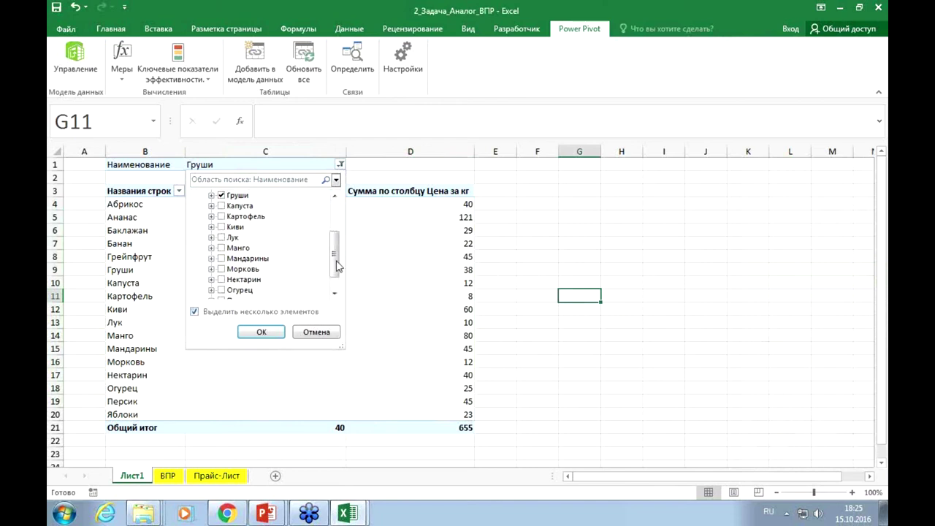
left_click_drag(334, 263, 332, 200)
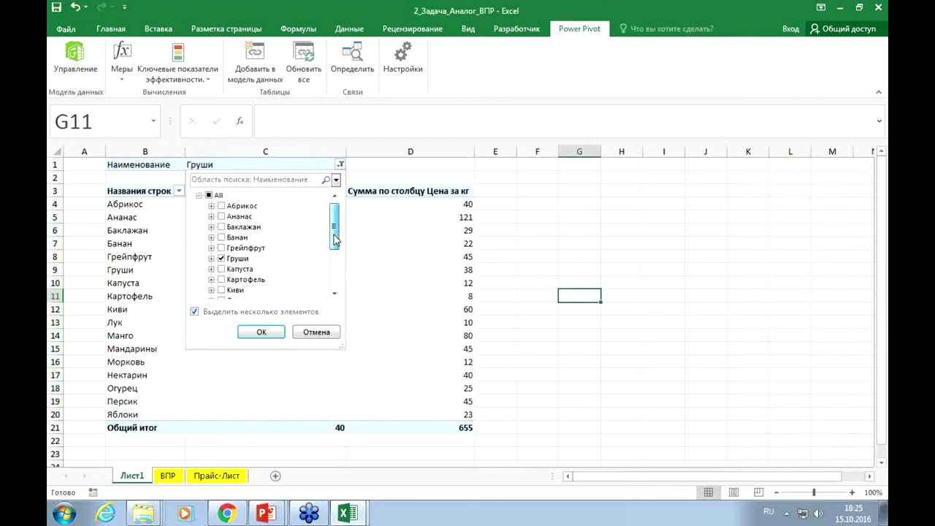
left_click(209, 195)
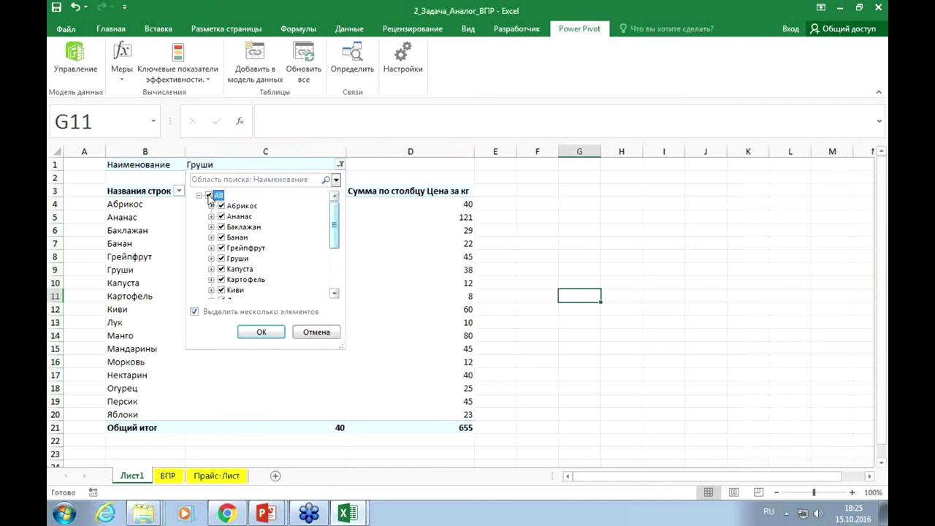
left_click(248, 333)
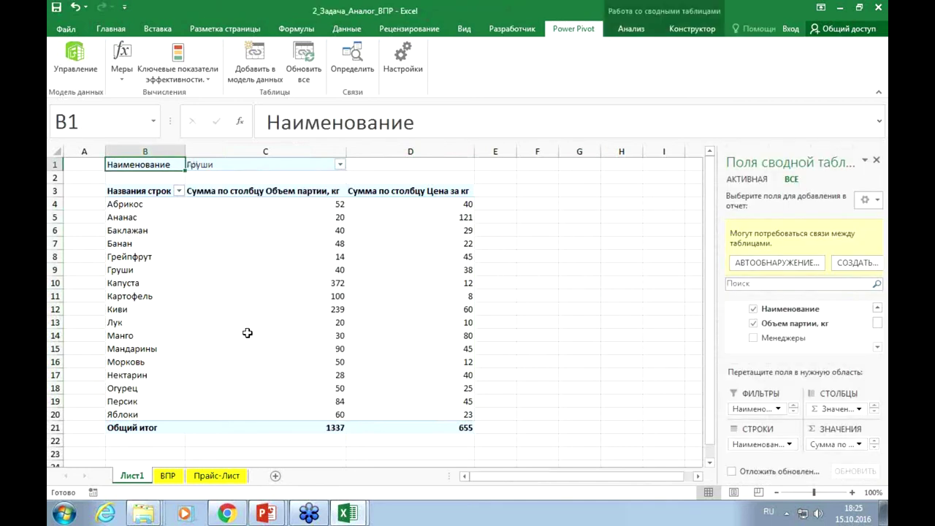
- Narrow column D to fit the per-kilo prices
left_click_drag(474, 153, 458, 155)
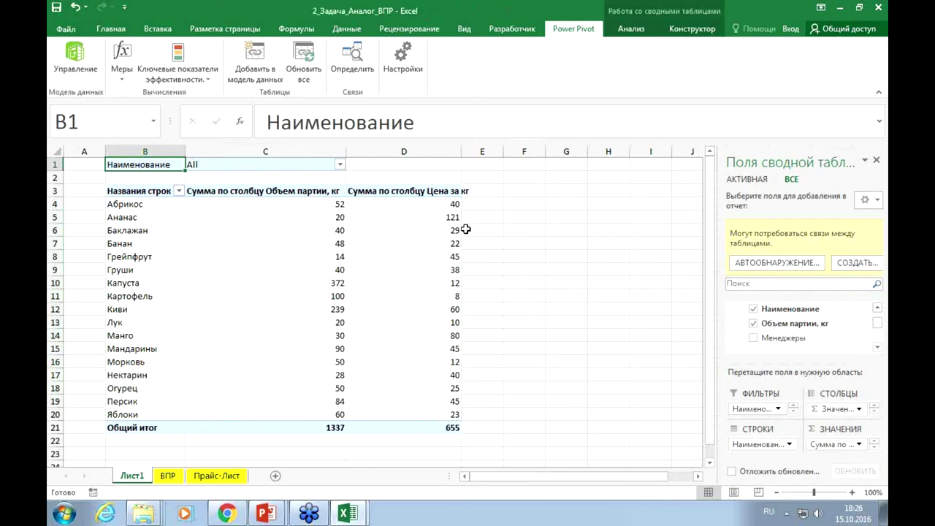
mouse_move(401, 320)
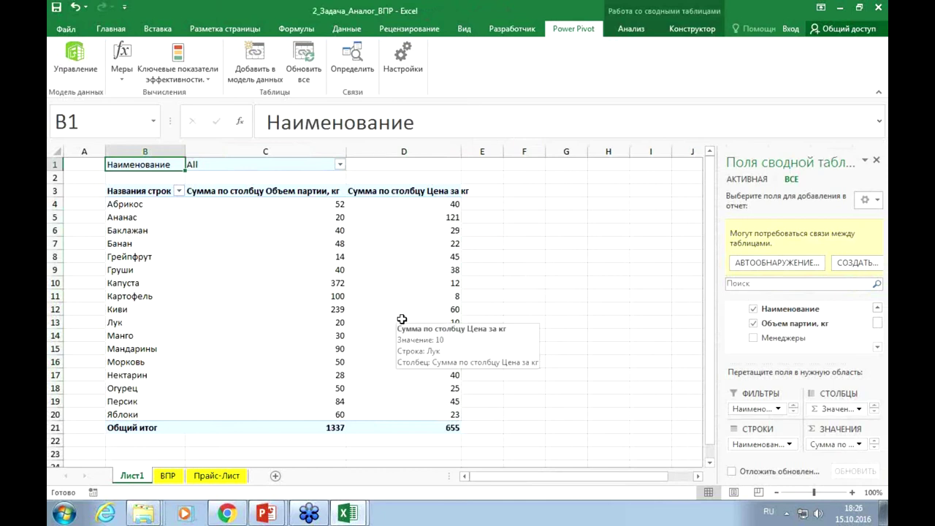
mouse_move(423, 228)
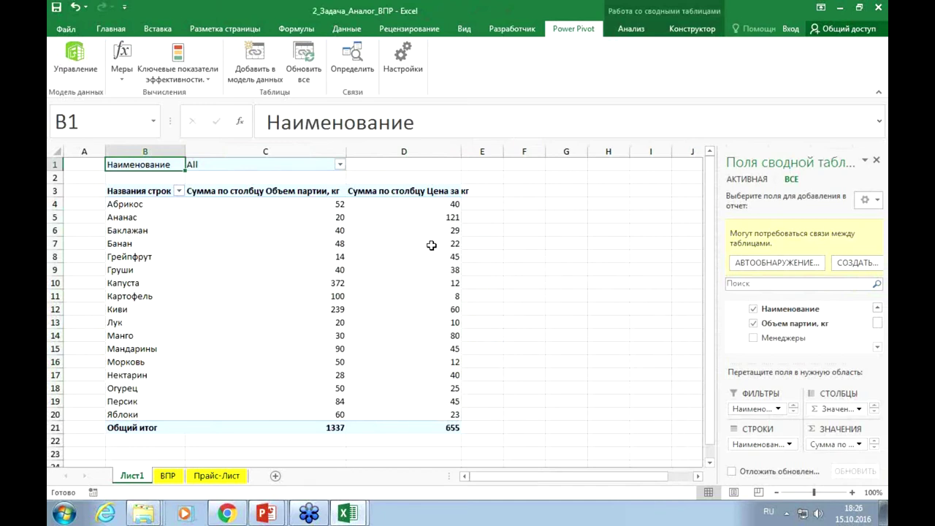
mouse_move(434, 212)
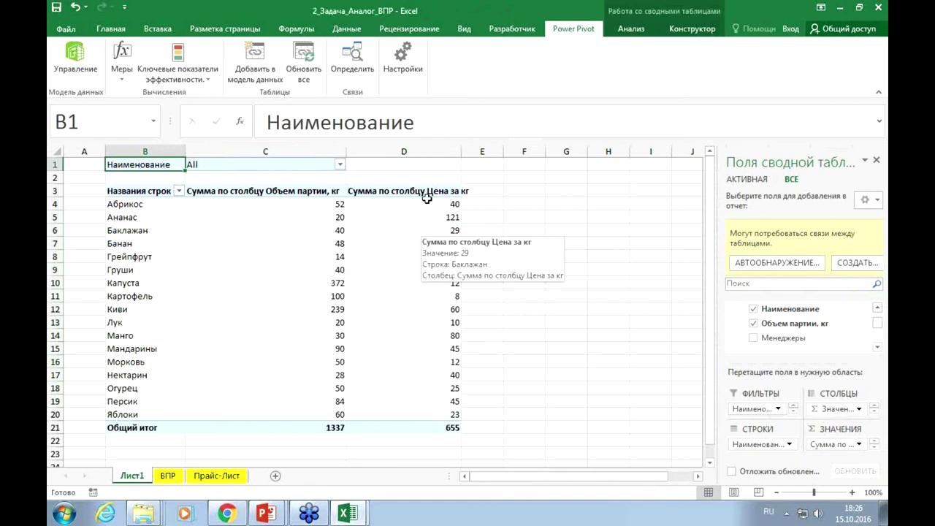
mouse_move(404, 281)
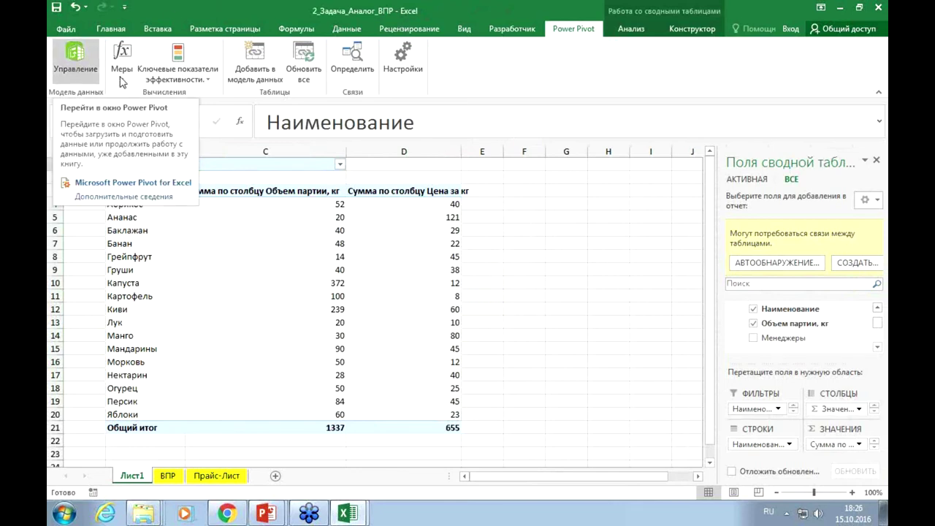
- Open the Power Pivot data model in data view on the ЗАКАЗЫ table
left_click(75, 59)
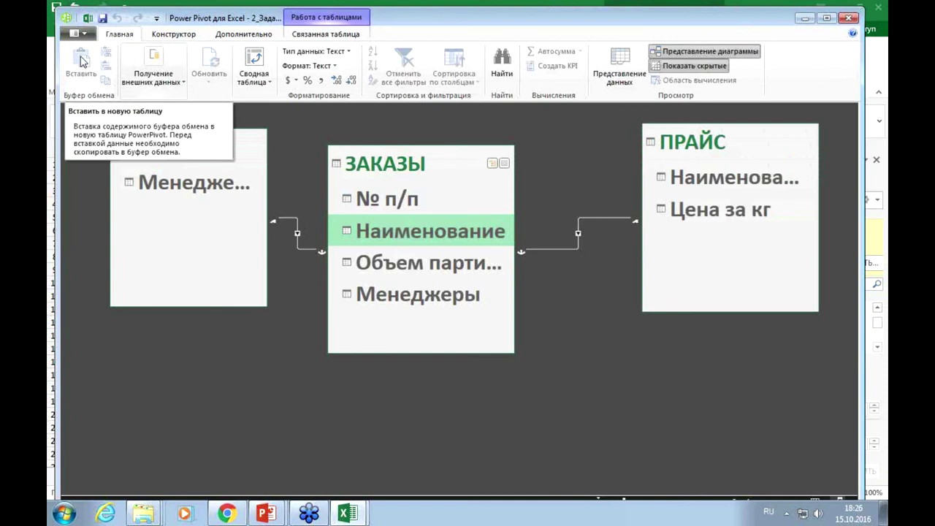
left_click(620, 59)
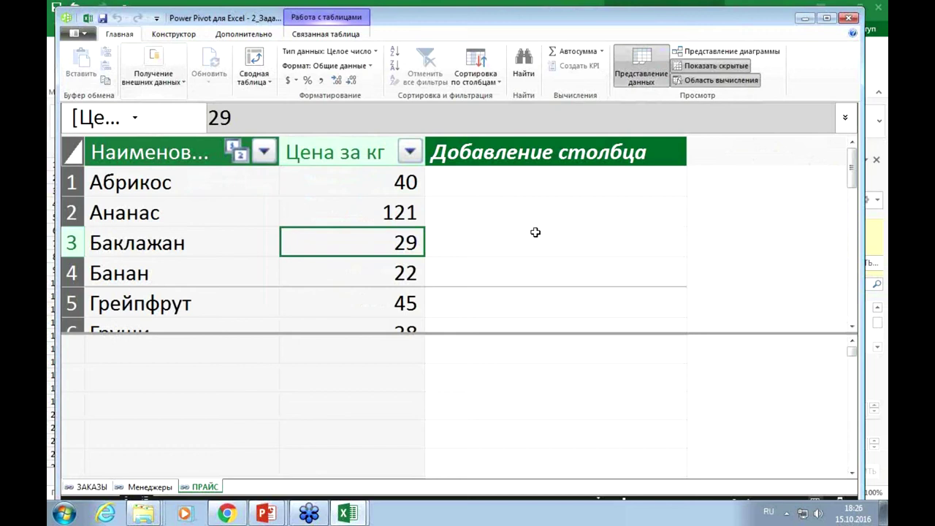
left_click(88, 487)
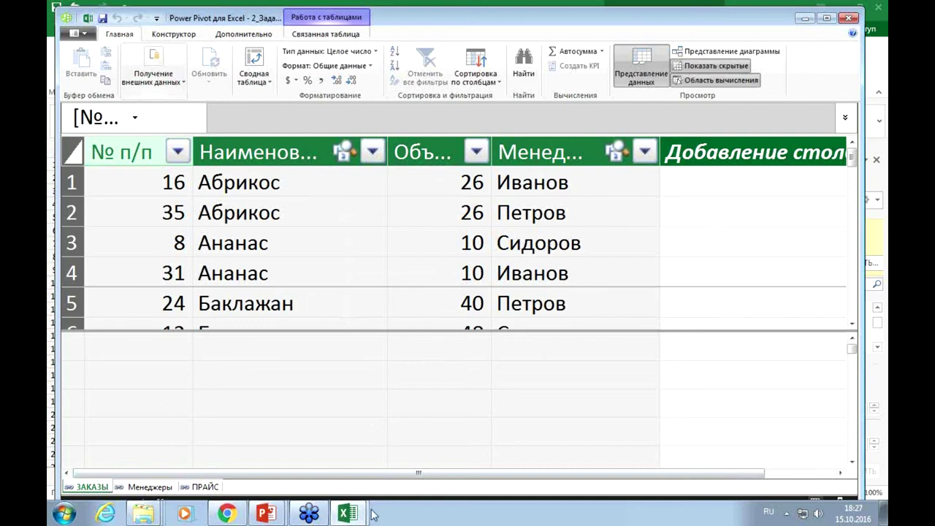
- Return to the Excel workbook and select a price cell in the pivot
mouse_move(349, 514)
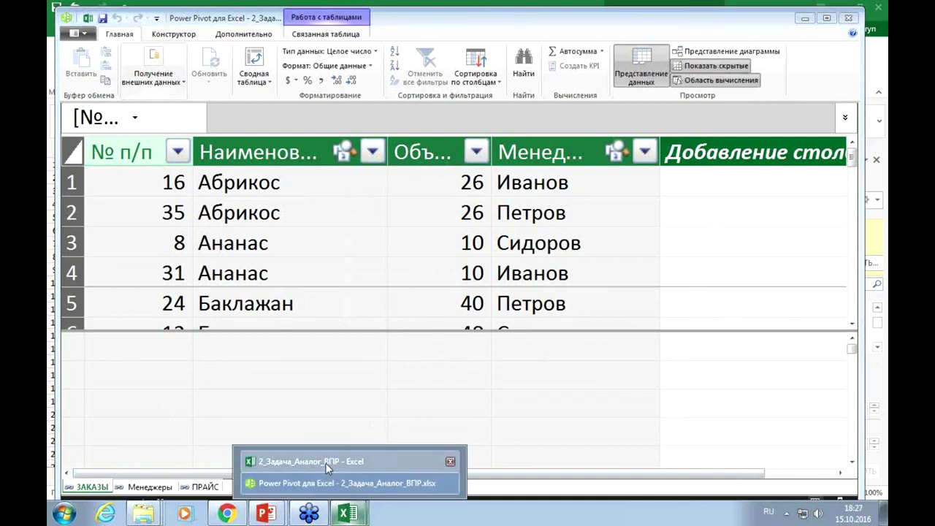
left_click(327, 465)
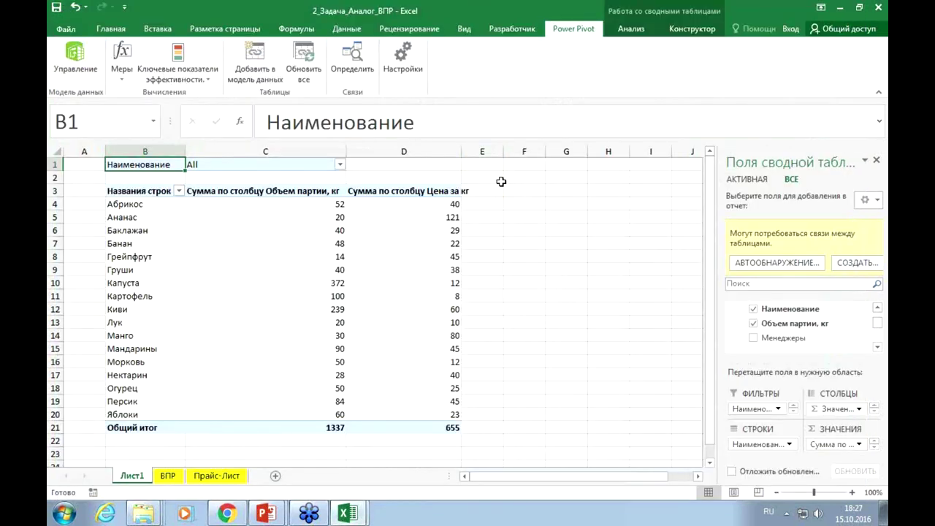
left_click(392, 219)
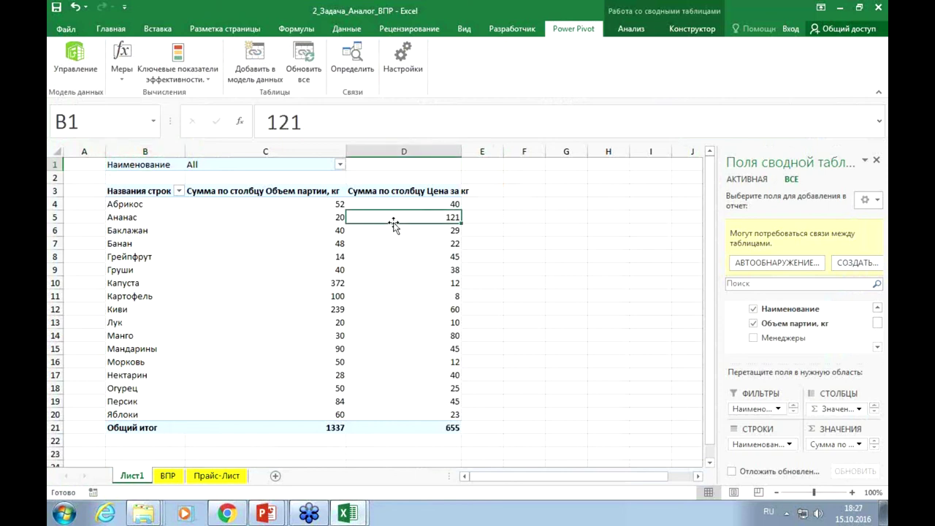
- Check Анализ > Поля, элементы и наборы for a calculated field, close it, and select F4
mouse_move(387, 255)
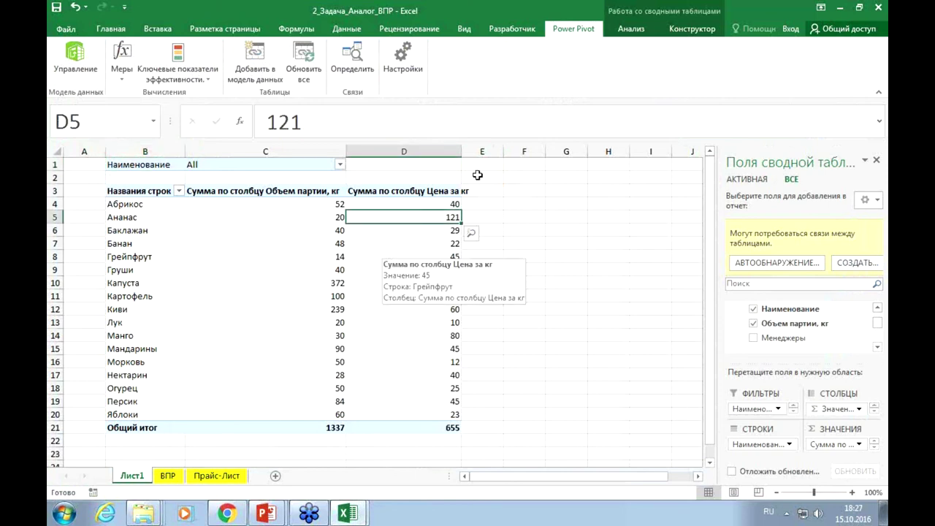
left_click(631, 29)
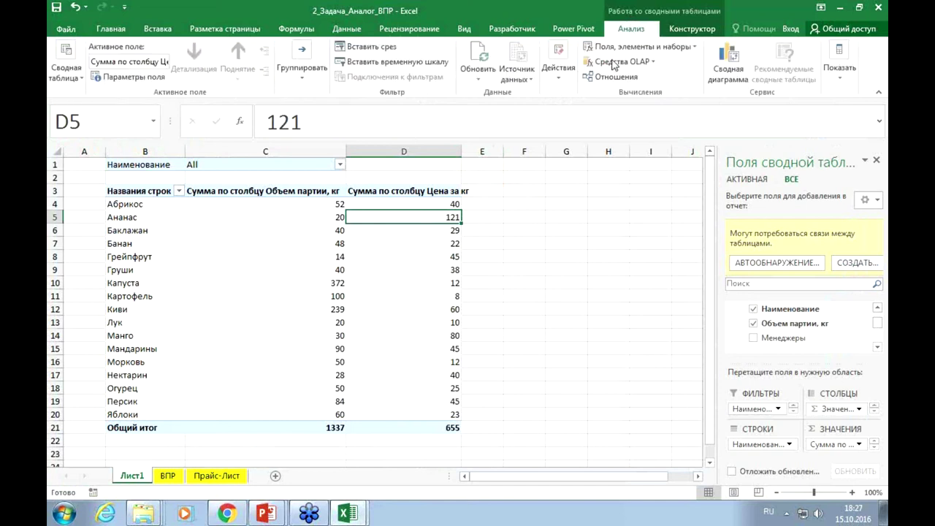
mouse_move(379, 238)
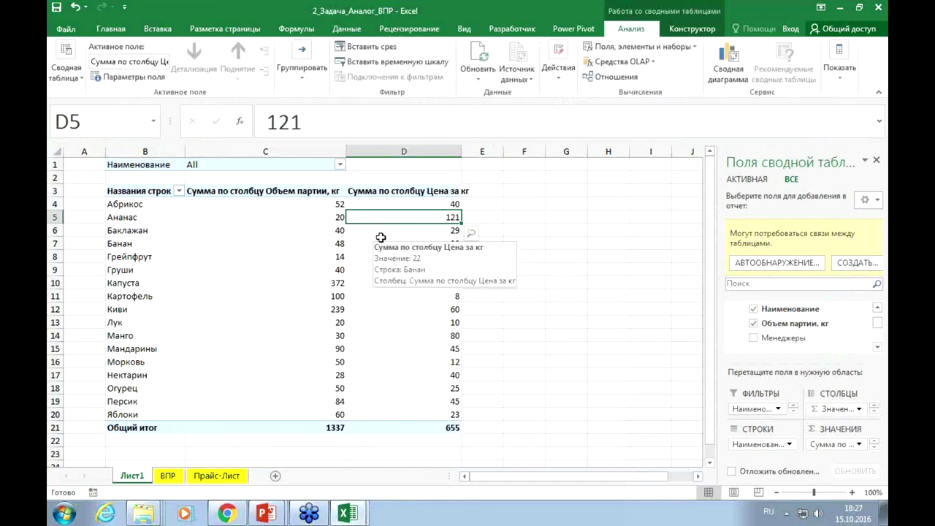
left_click(694, 48)
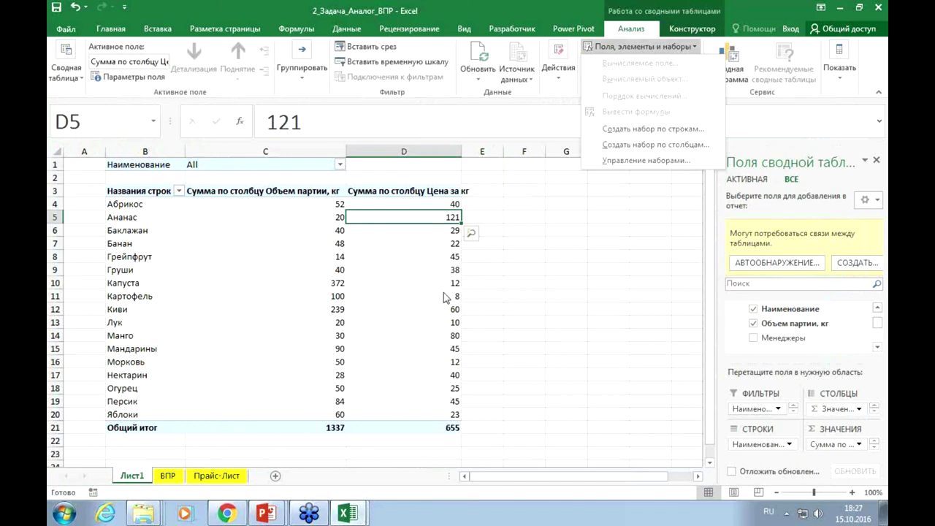
left_click(409, 311)
mouse_move(396, 267)
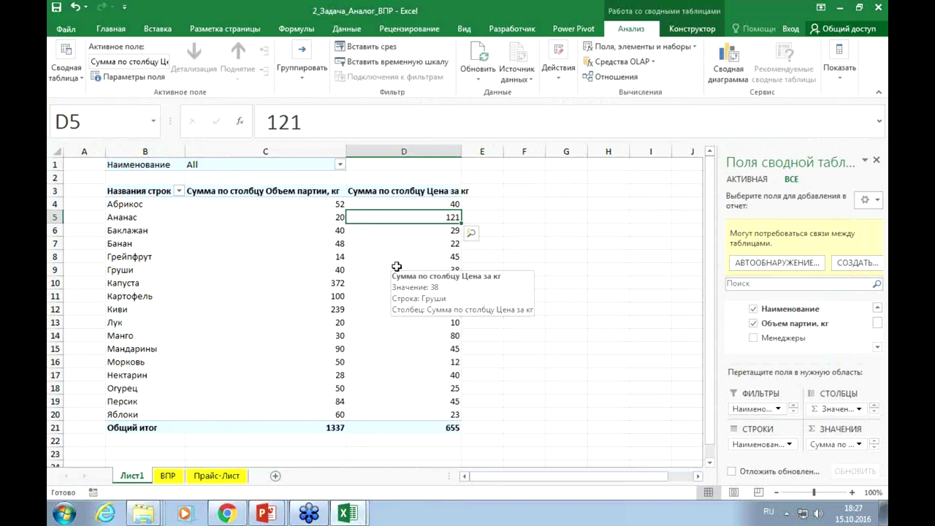
left_click(538, 203)
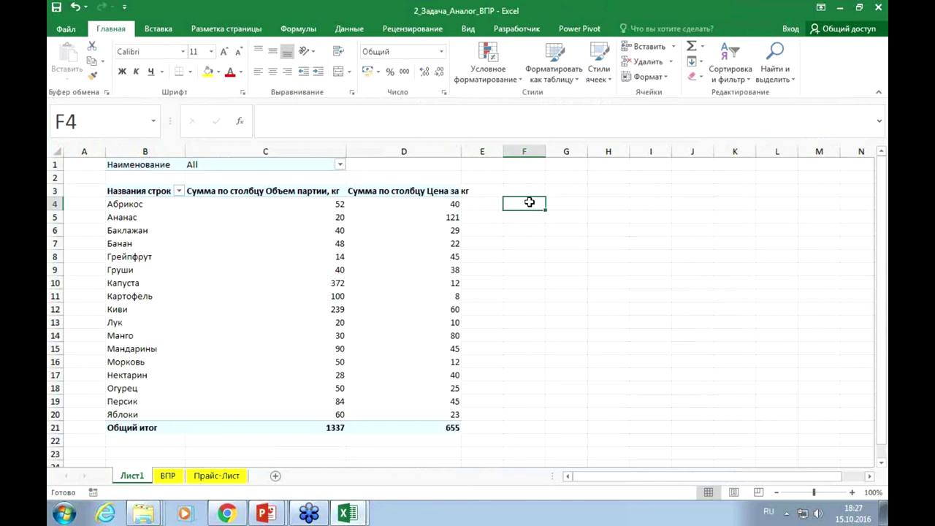
- Enter a cost formula in F4 (Абрикос volume × price) and fill it down through F20
type("=")
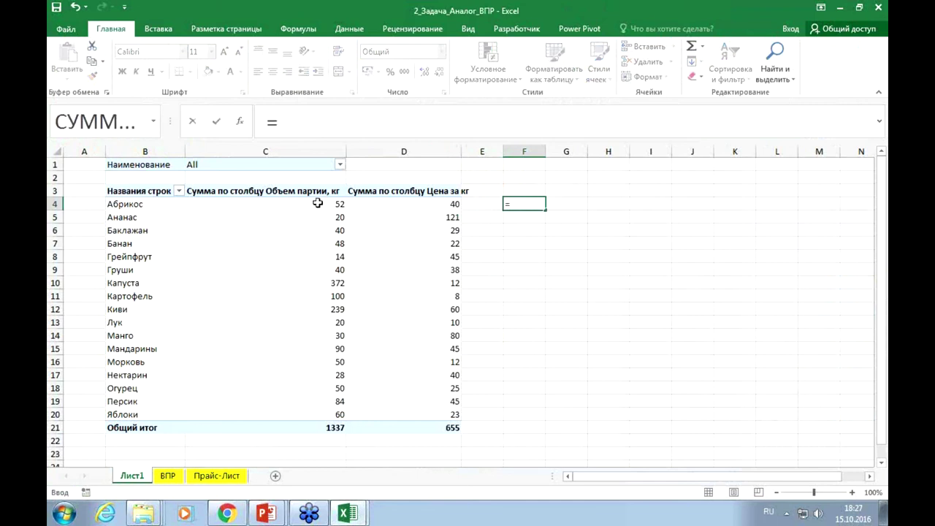
left_click(318, 203)
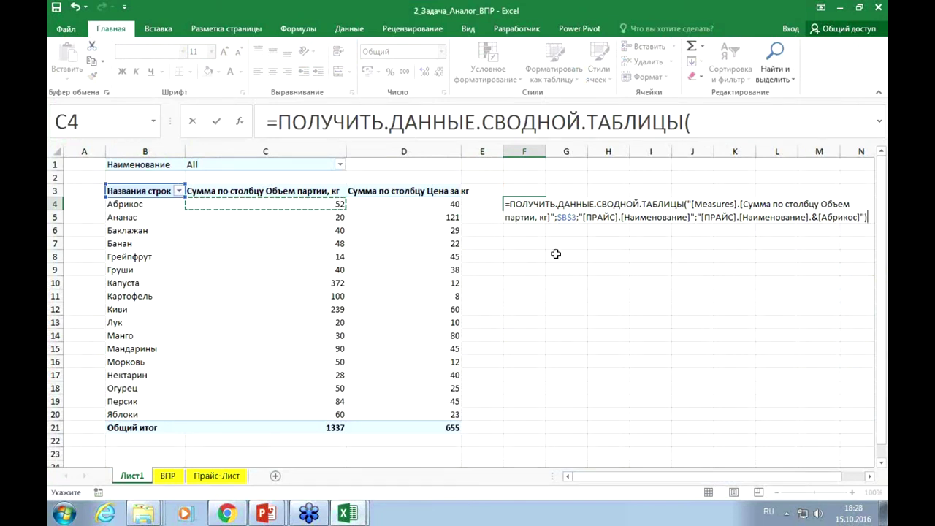
type("*")
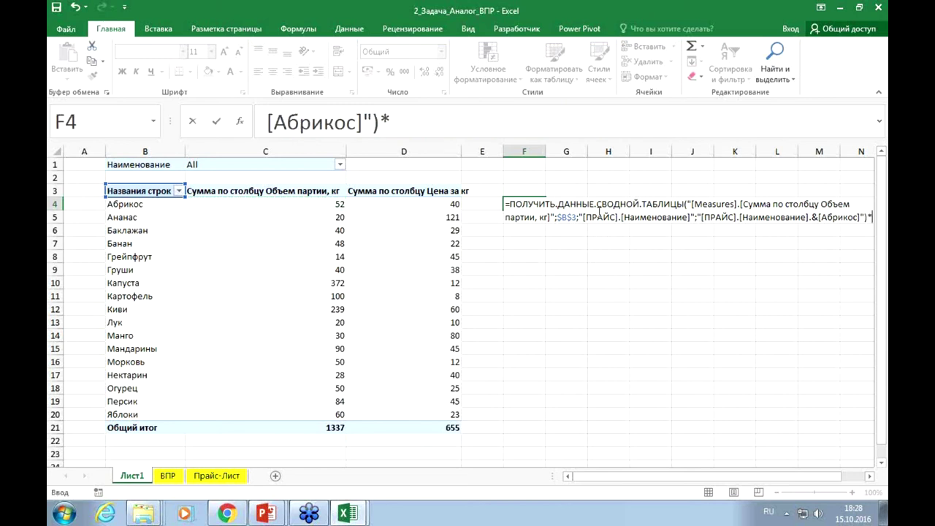
left_click(392, 204)
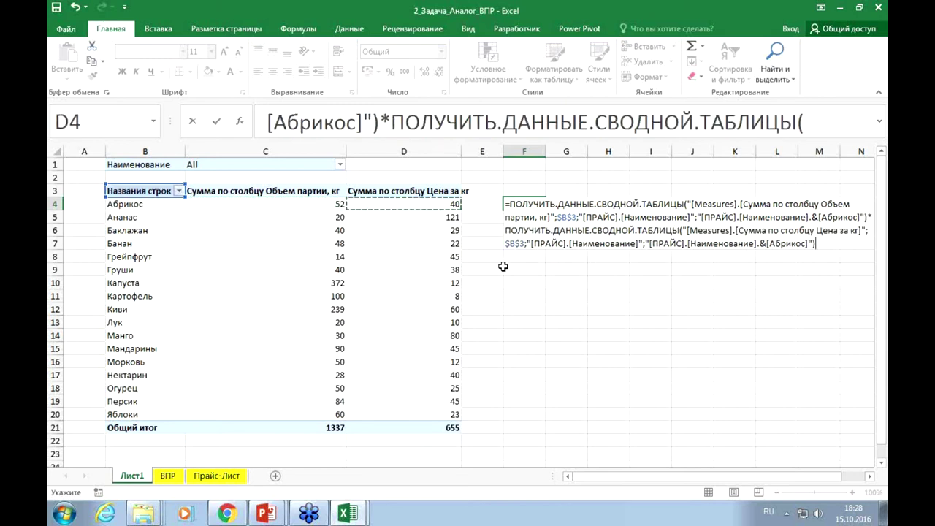
key("Return")
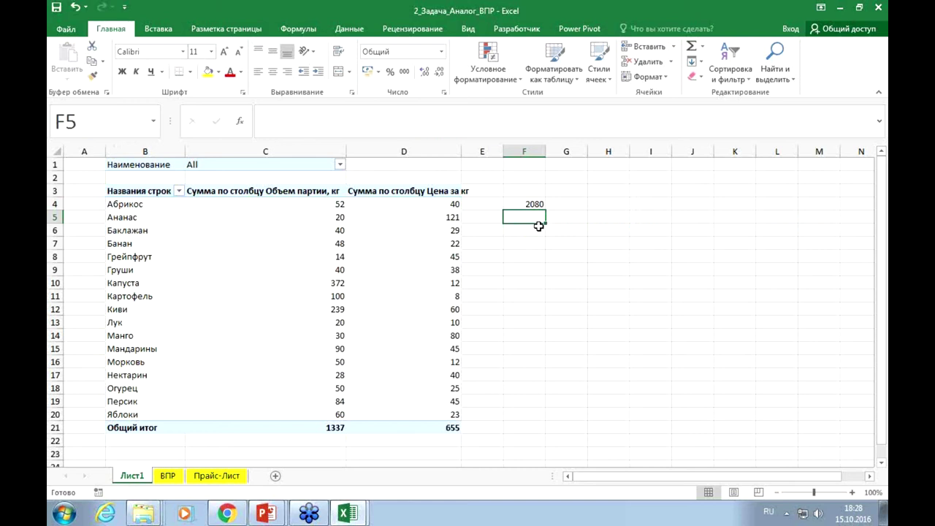
left_click(532, 205)
left_click_drag(544, 209, 567, 421)
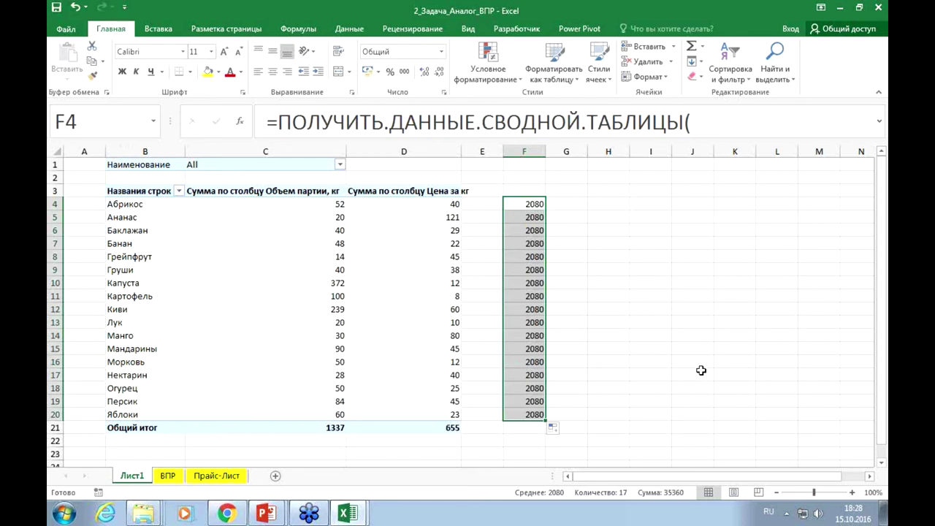
left_click(413, 300)
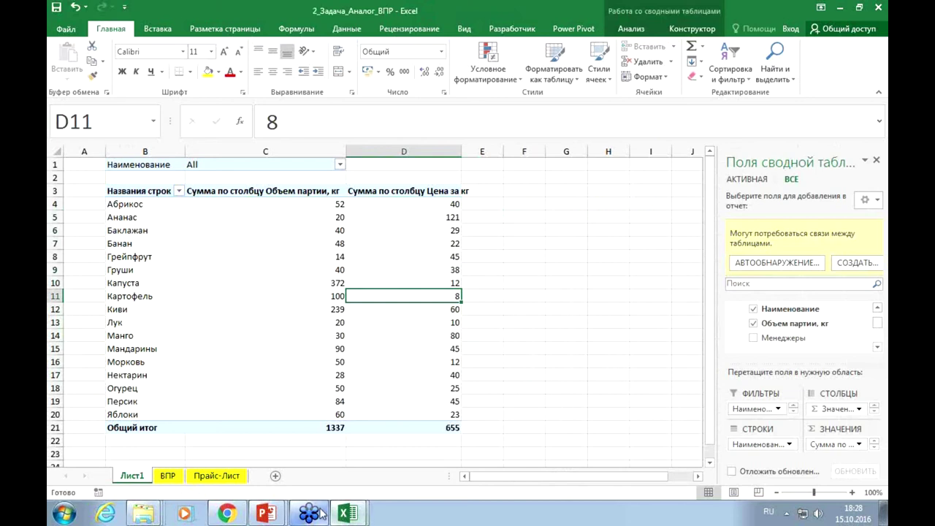
- Back in Power Pivot, select the first empty cell of the ЗАКАЗЫ table's new column
mouse_move(345, 514)
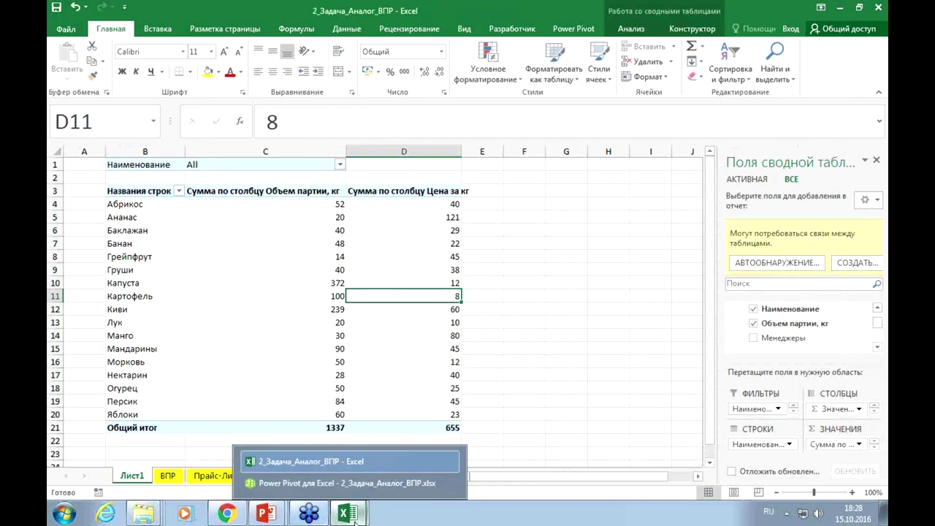
left_click(314, 476)
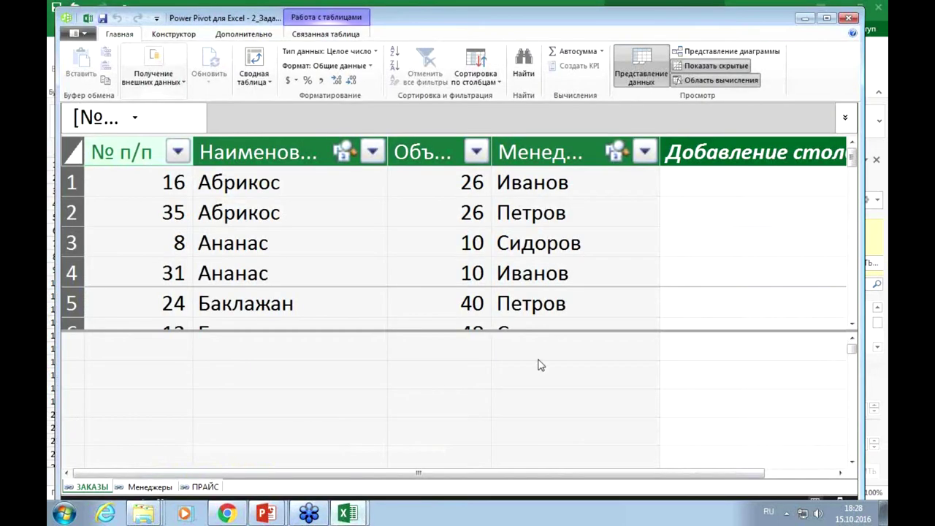
left_click(676, 183)
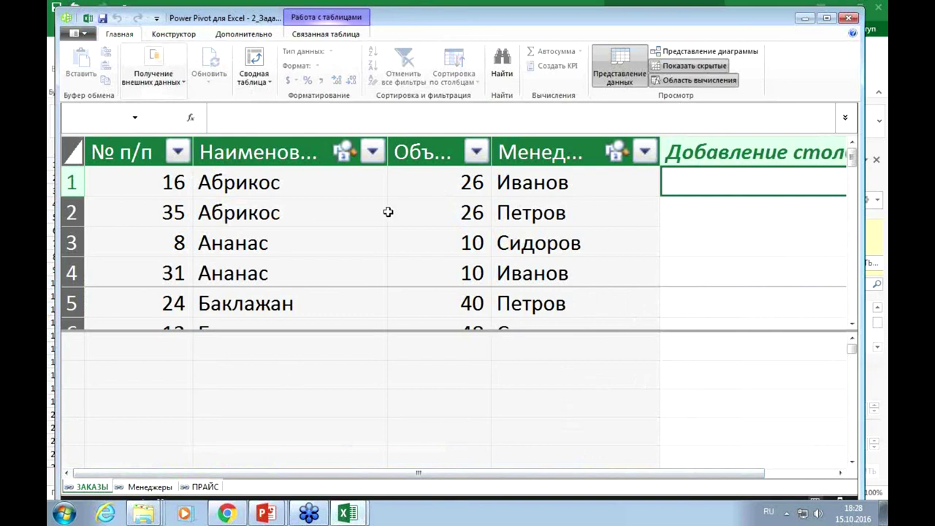
- Begin the new column's formula as =[Объем партии, кг]*RELATED(
left_click(222, 121)
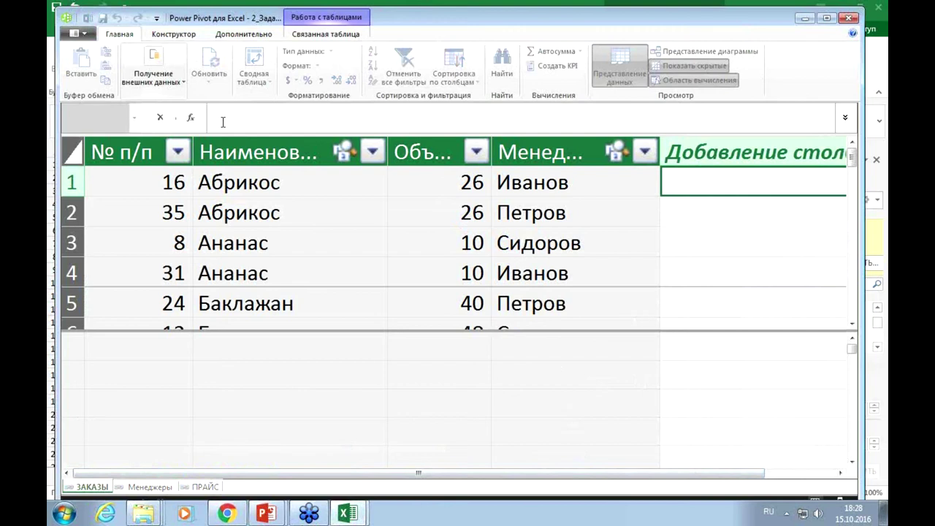
type("=")
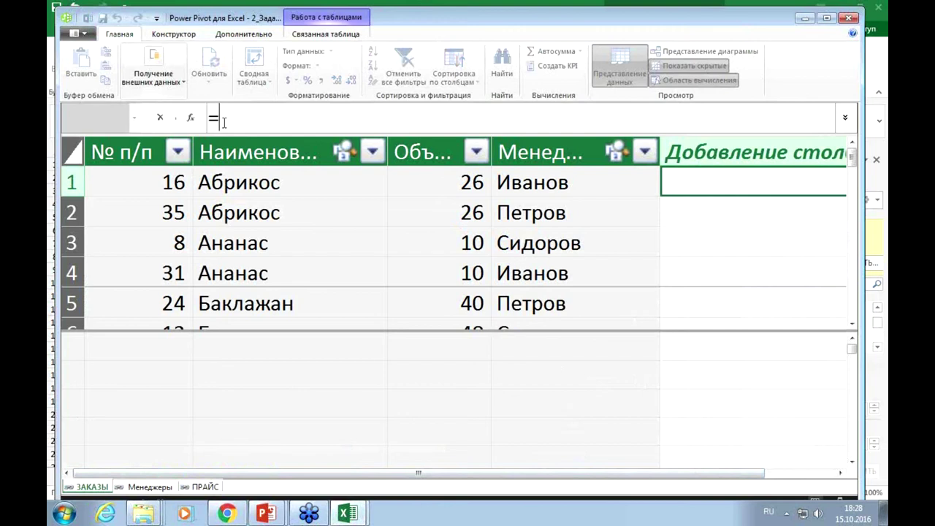
left_click(439, 183)
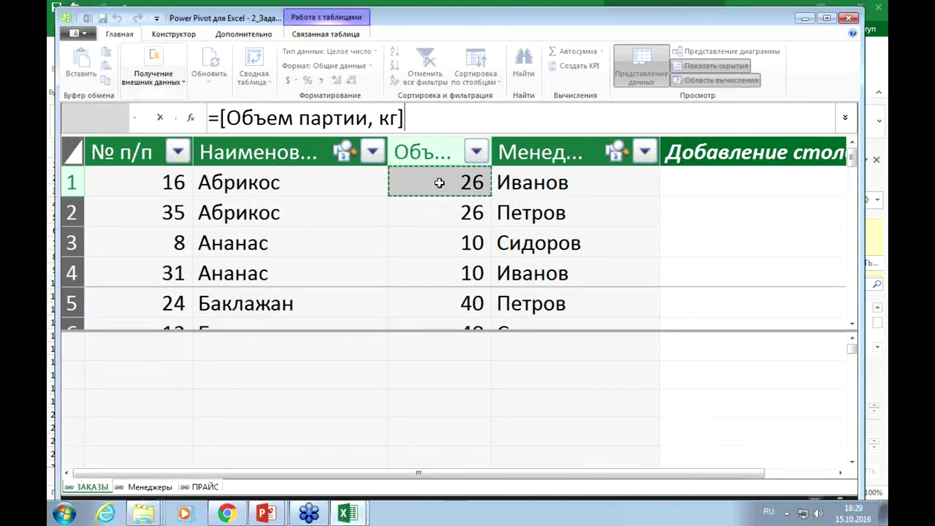
type("*")
key("alt+shift")
type("r")
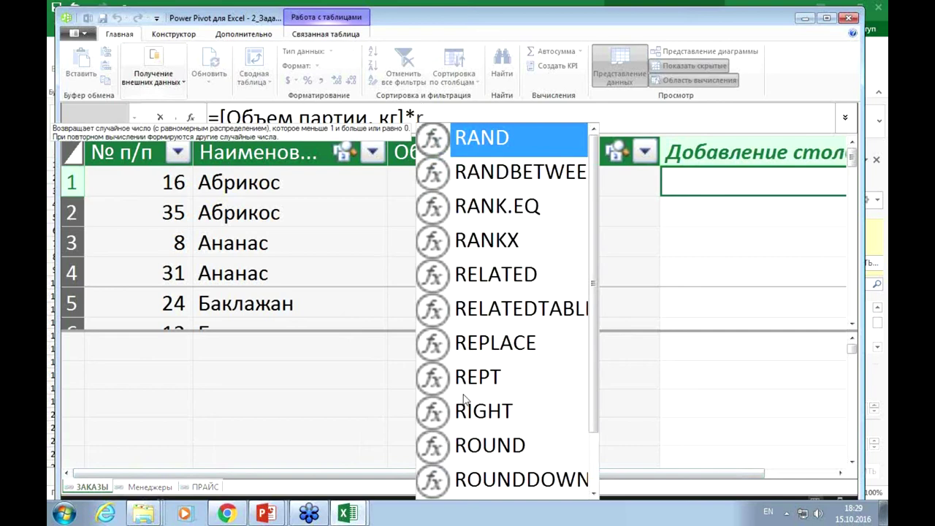
left_click(487, 279)
double_click(488, 280)
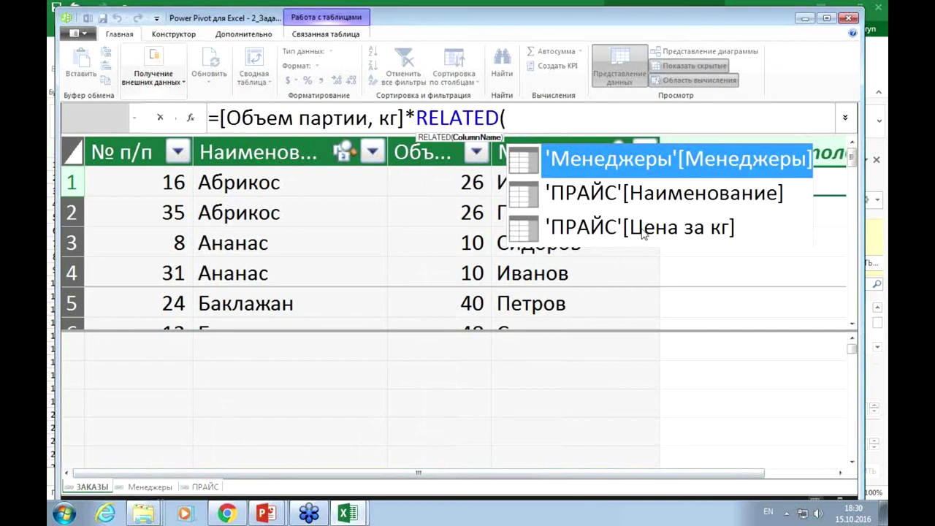
- Complete the formula as =[Объем партии, кг]*RELATED('ПРАЙС'[Цена за кг]) and commit it
left_click(641, 228)
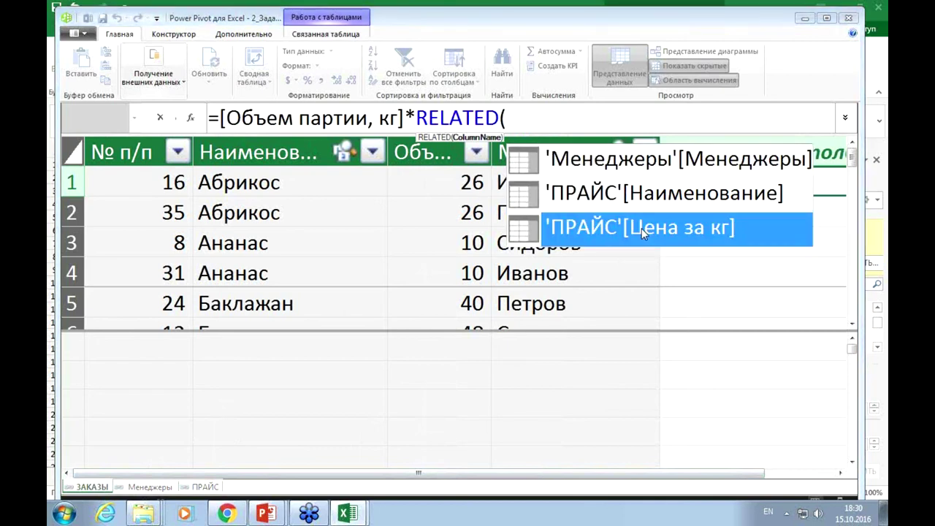
double_click(641, 227)
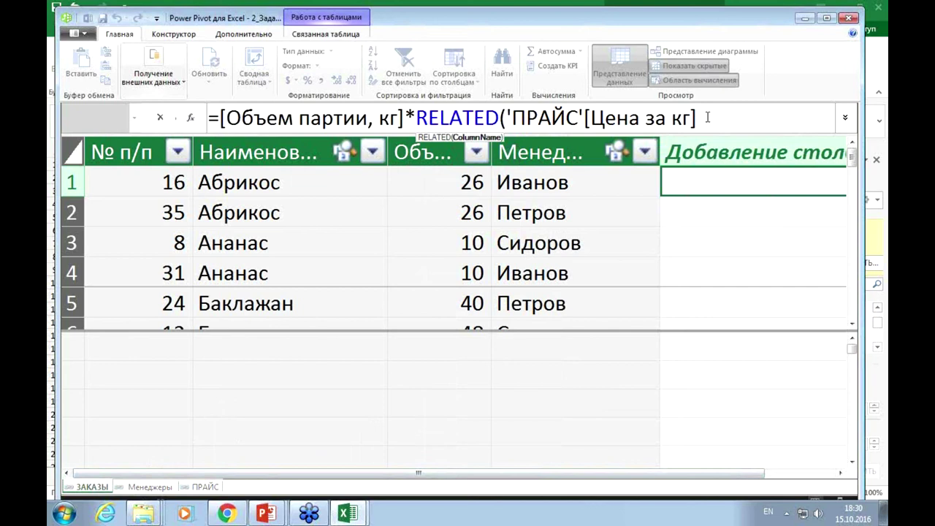
left_click(704, 117)
type(")")
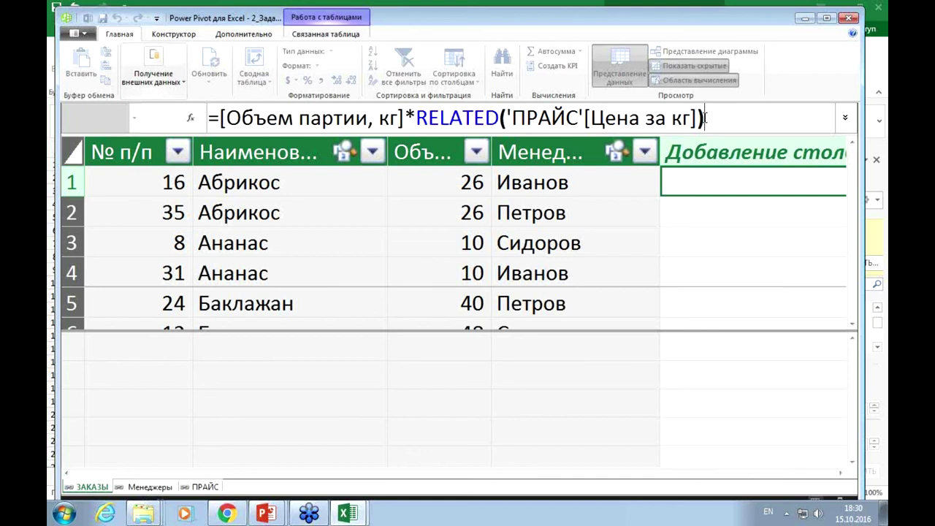
key("Return")
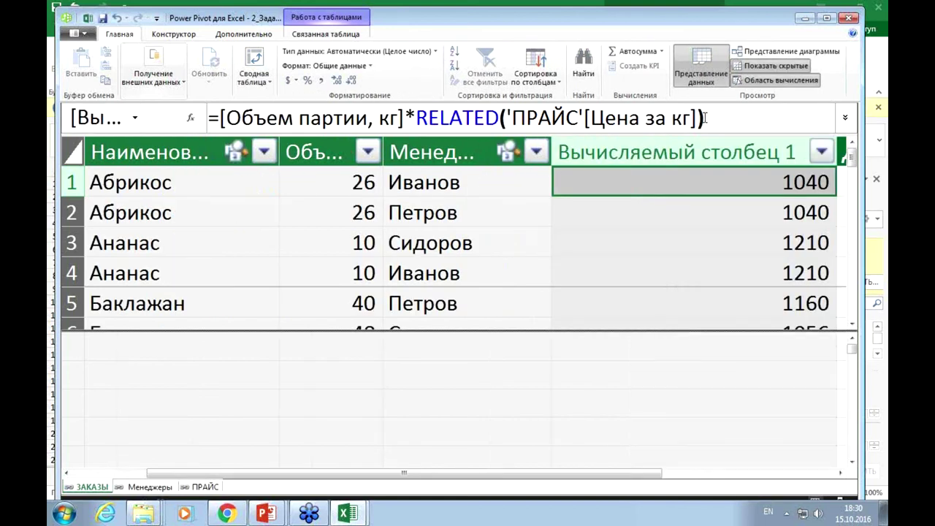
- Rename the calculated ЗАКАЗЫ column to 'Стоимость'
right_click(678, 152)
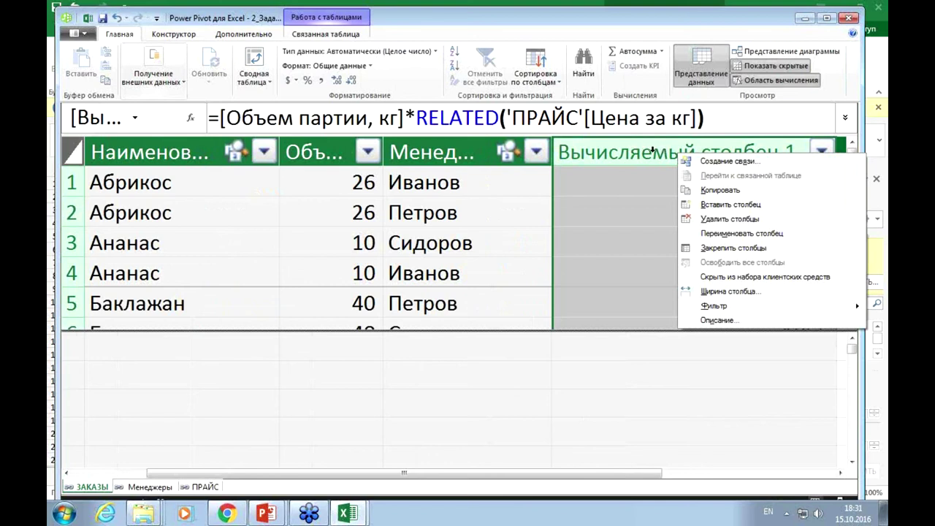
left_click(741, 233)
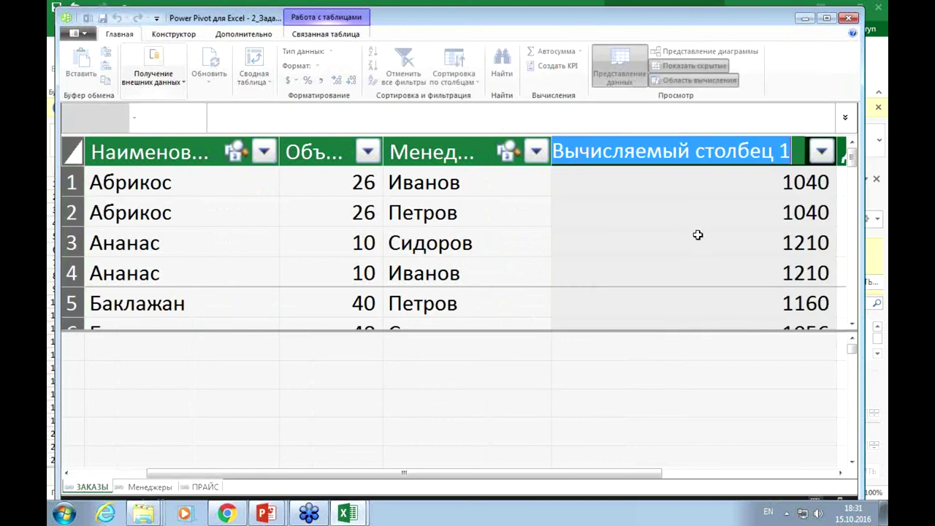
type("Сnjbvjcnm")
key("BackSpace")
key("BackSpace")
key("BackSpace")
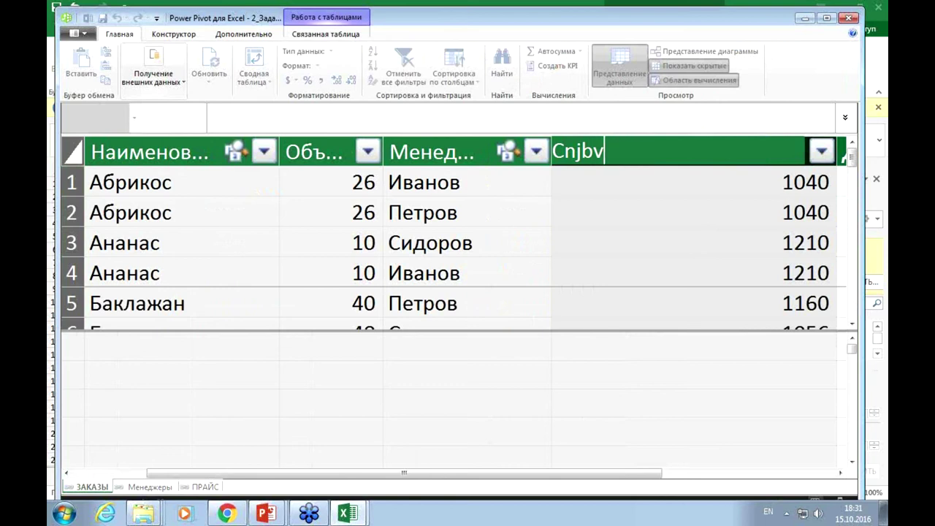
key("BackSpace")
key("BackSpace")
key("BackSpace")
key("BackSpace")
type("С")
key("alt+shift")
type("тоимость")
key("Return")
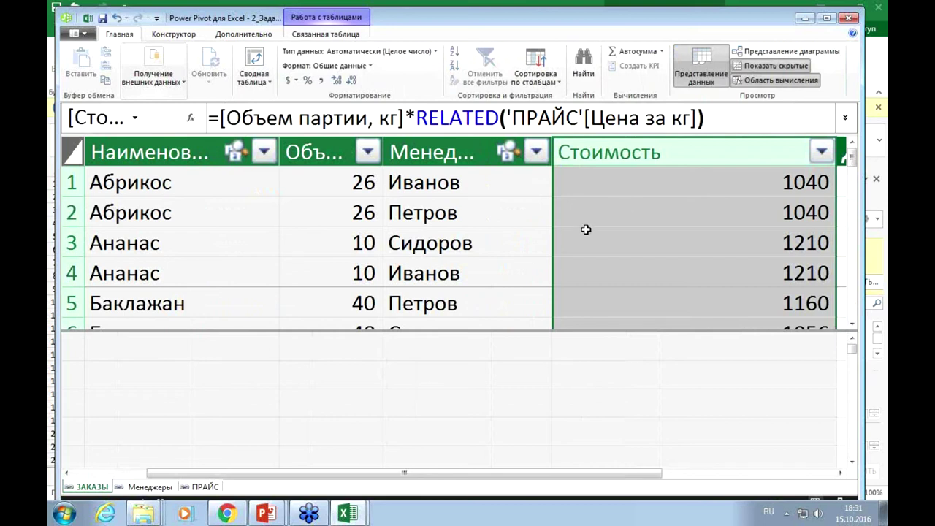
left_click(326, 211)
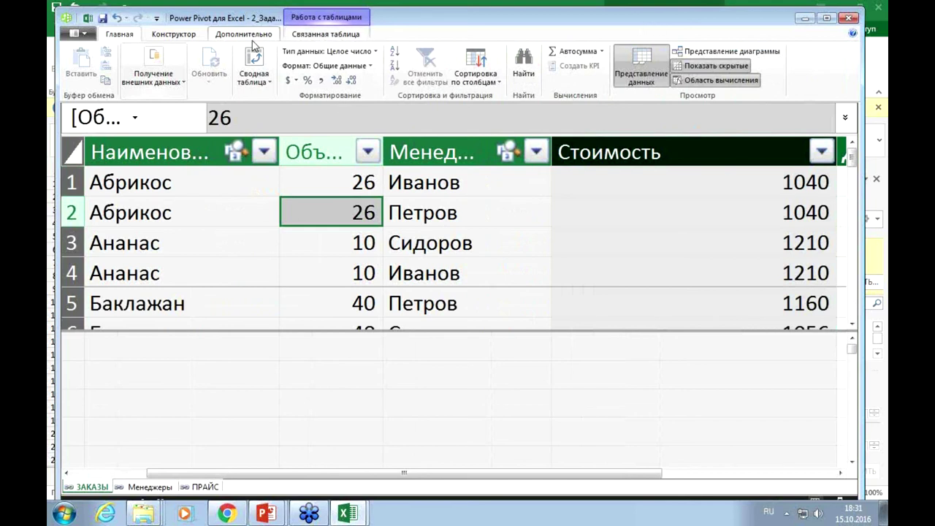
- In the Excel workbook, select the pivot and expand ЗАКАЗЫ to locate the Стоимость field
mouse_move(348, 513)
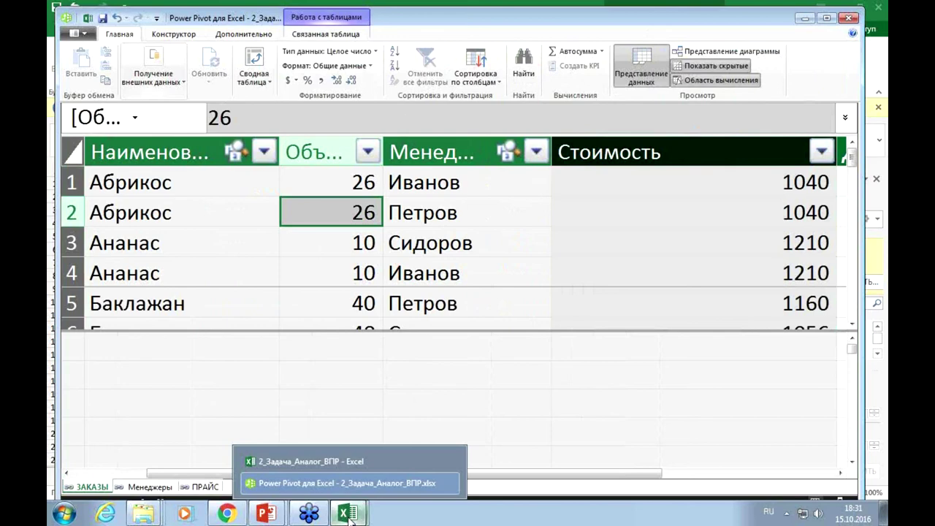
left_click(312, 461)
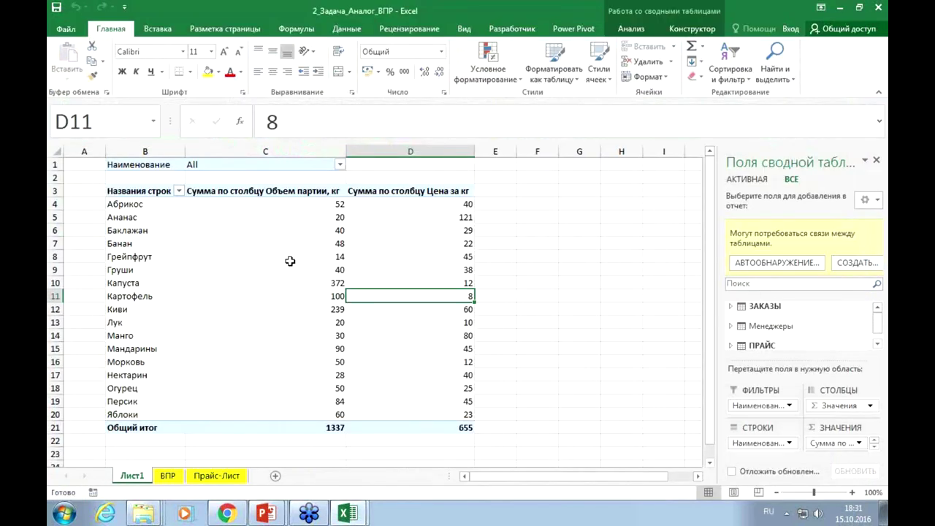
left_click(290, 261)
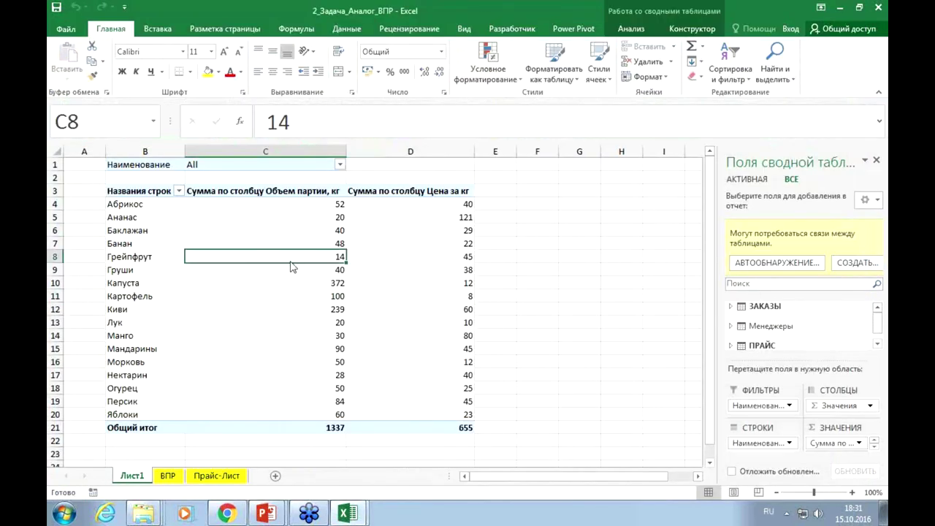
left_click(732, 306)
left_click_drag(877, 321, 881, 332)
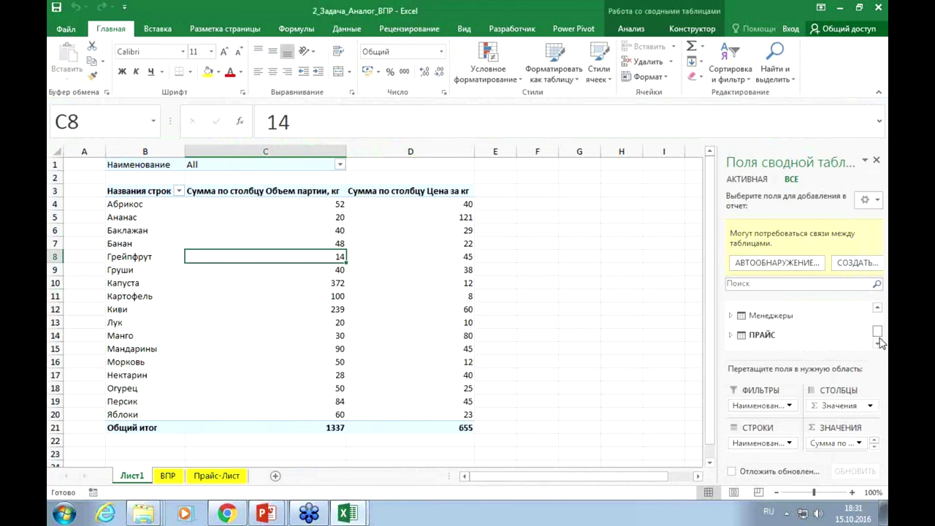
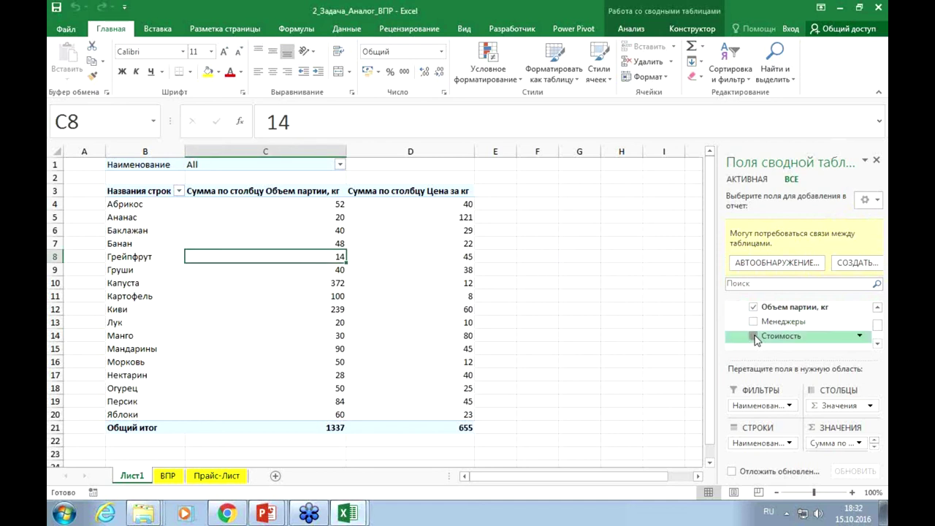
- Add Стоимость totals per product, narrow column E, and start a data-model pivot from Power Pivot
left_click(753, 336)
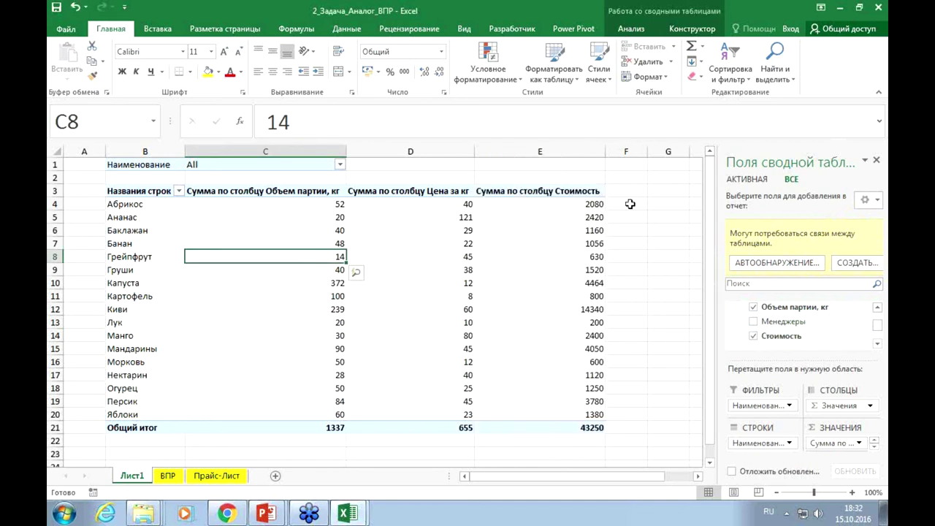
left_click_drag(605, 151, 568, 151)
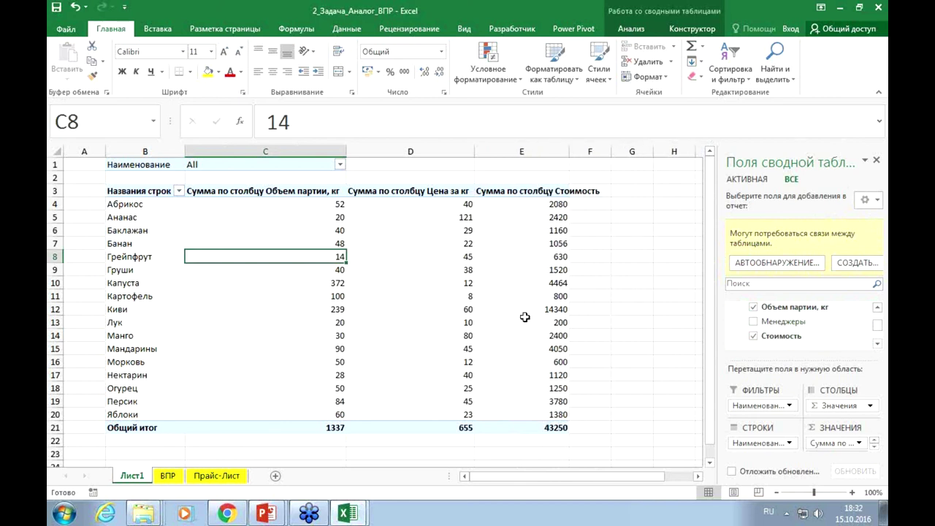
mouse_move(524, 318)
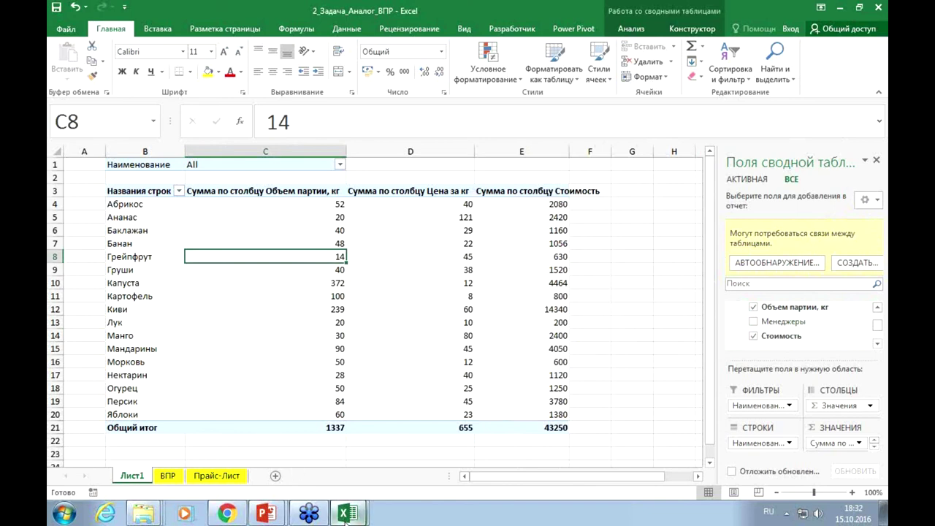
mouse_move(350, 520)
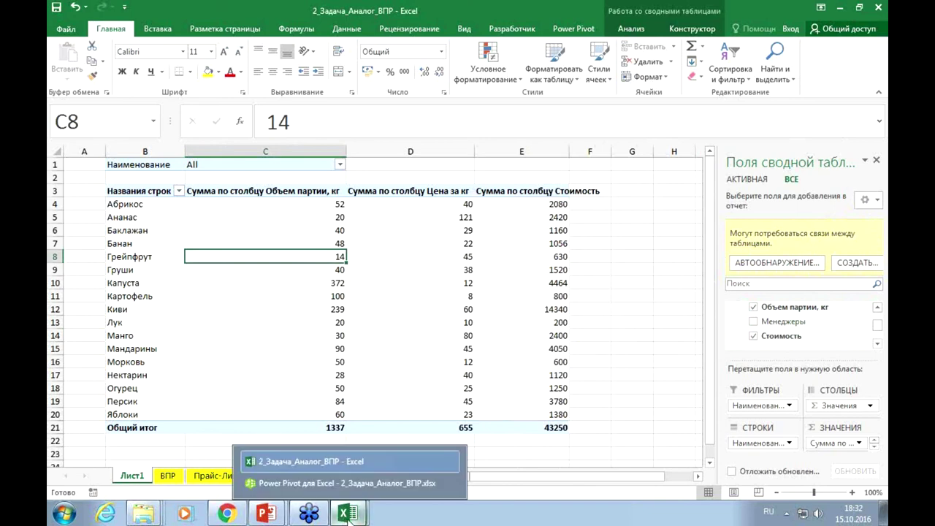
left_click(321, 484)
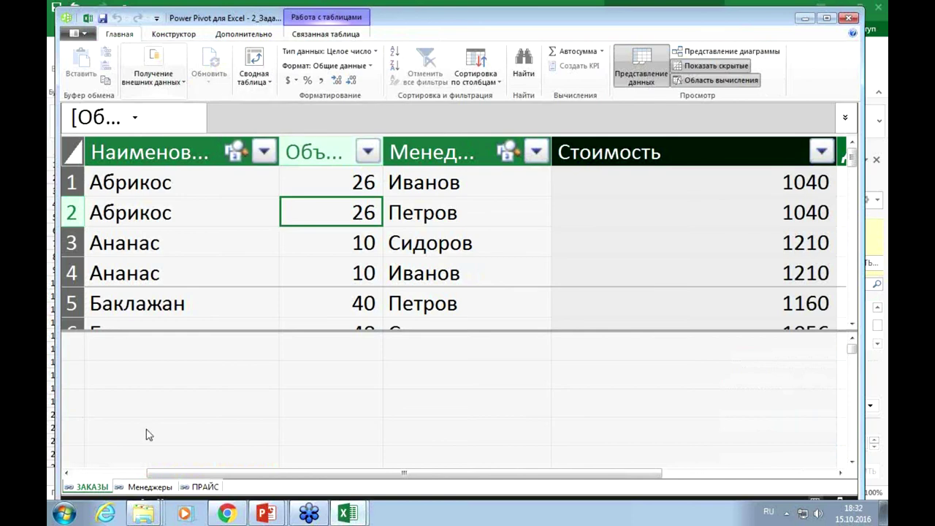
left_click(254, 64)
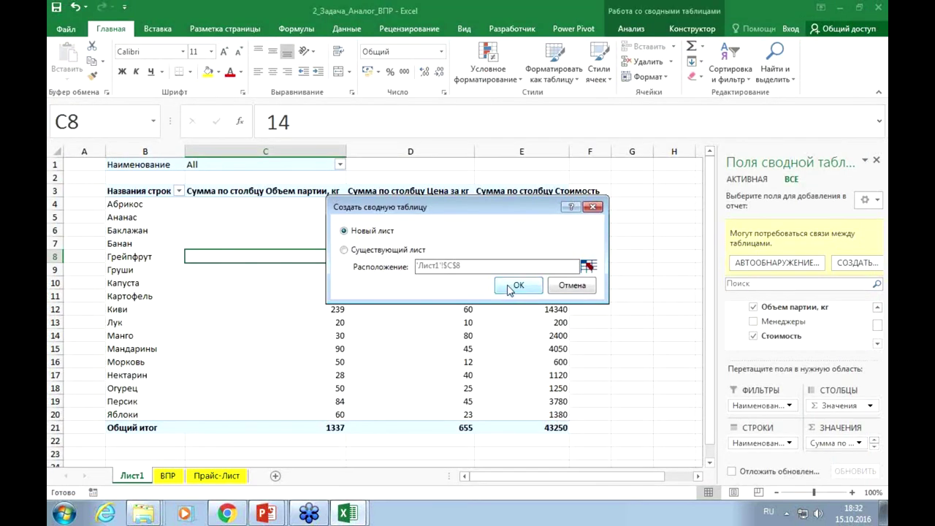
- Place a new data-model pivot table at Лист1!$B$25 with the Менеджеры names as rows
left_click(345, 252)
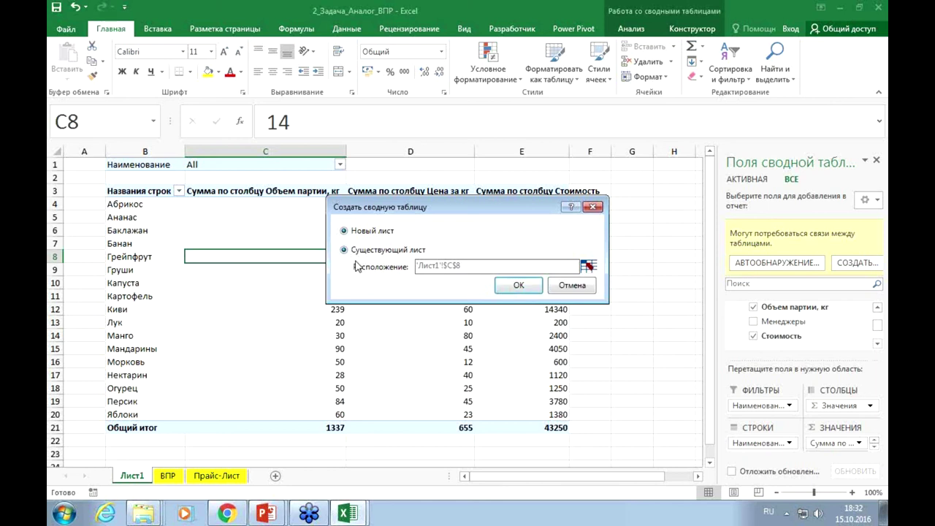
double_click(480, 267)
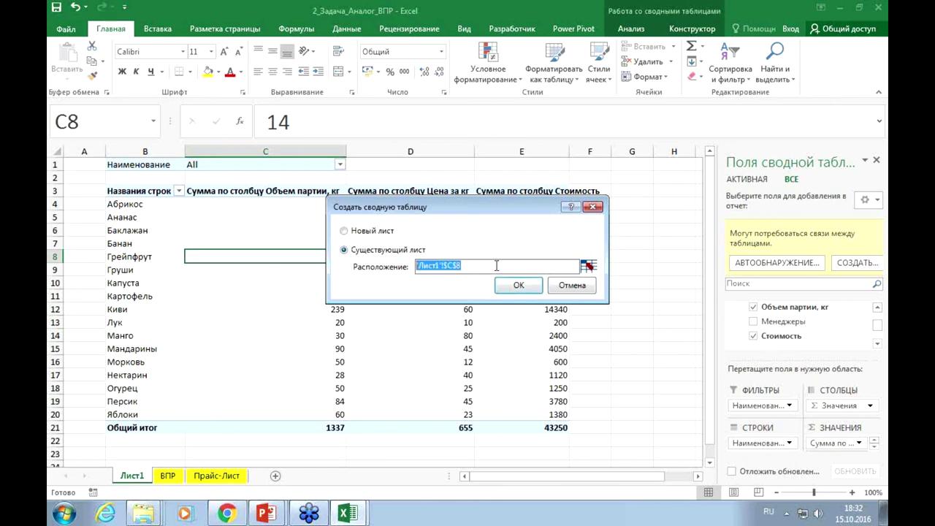
left_click(589, 267)
scroll(234, 457, "down", 2)
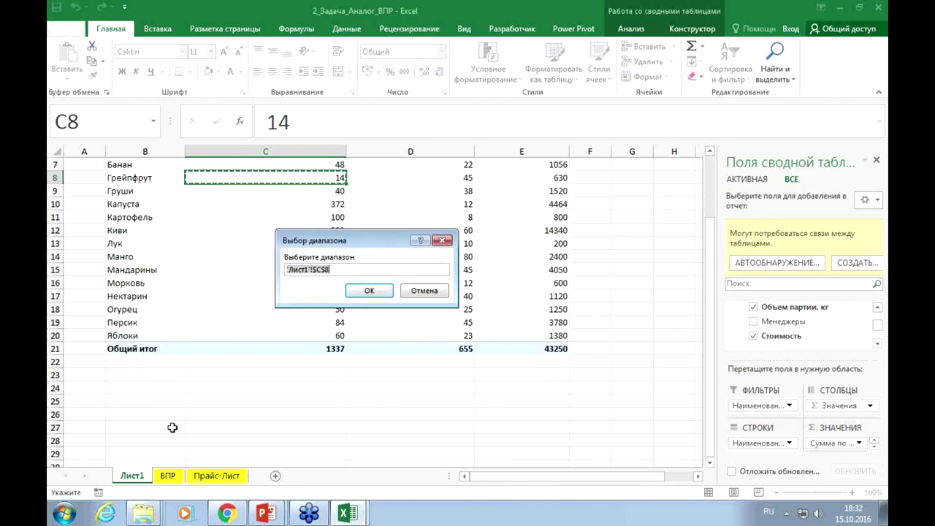
left_click(123, 400)
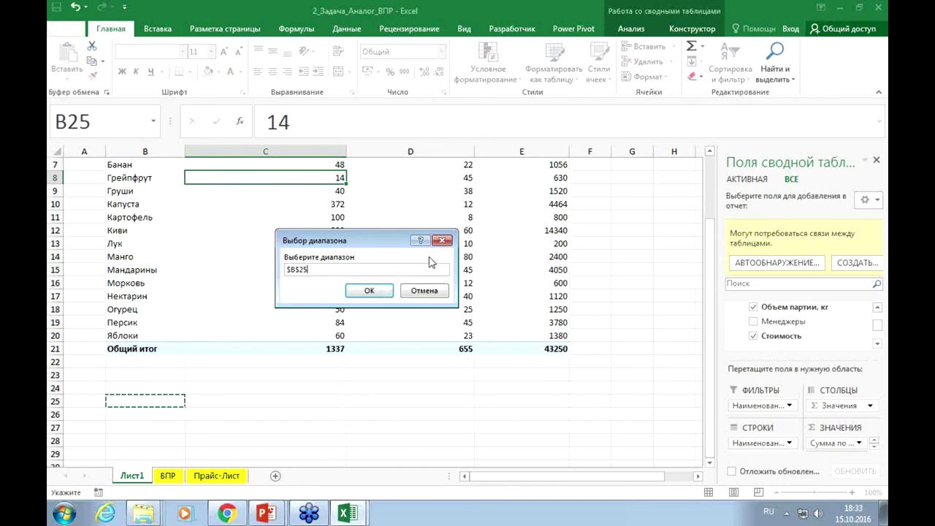
left_click(369, 291)
left_click(511, 286)
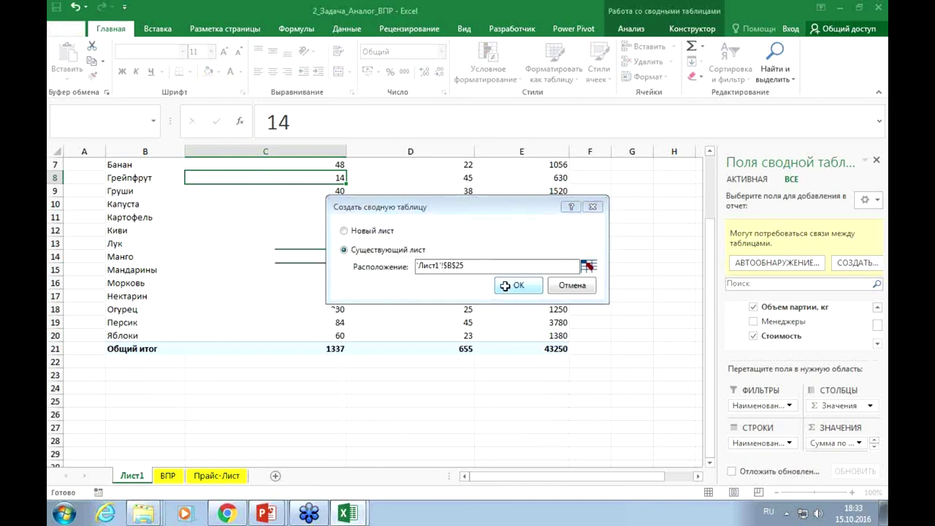
left_click(731, 268)
left_click(753, 278)
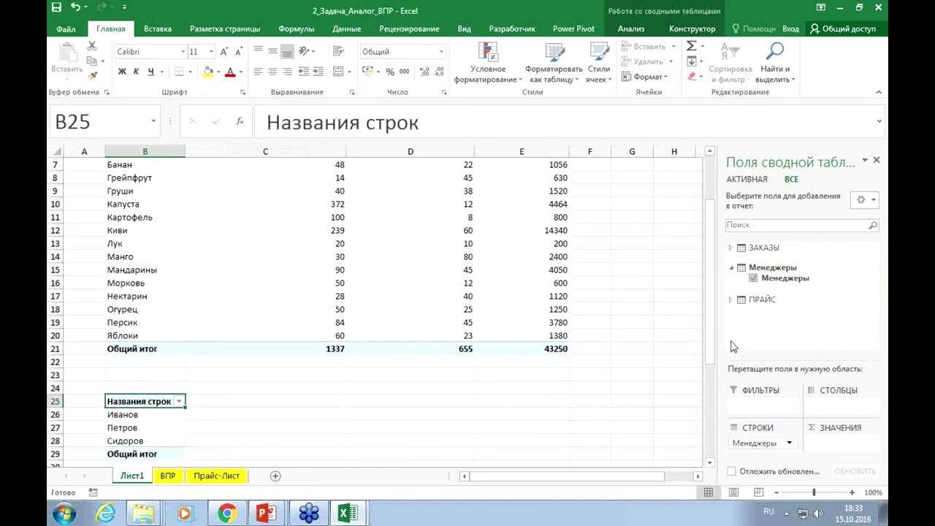
- Sum ЗАКАЗЫ Стоимость per manager (total 43250), then switch to the ВПР sheet
left_click(731, 248)
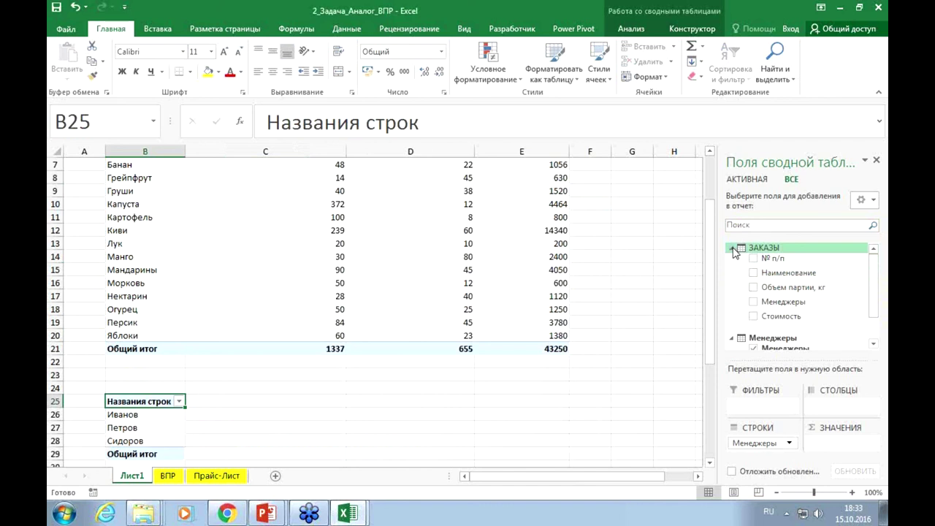
left_click(753, 316)
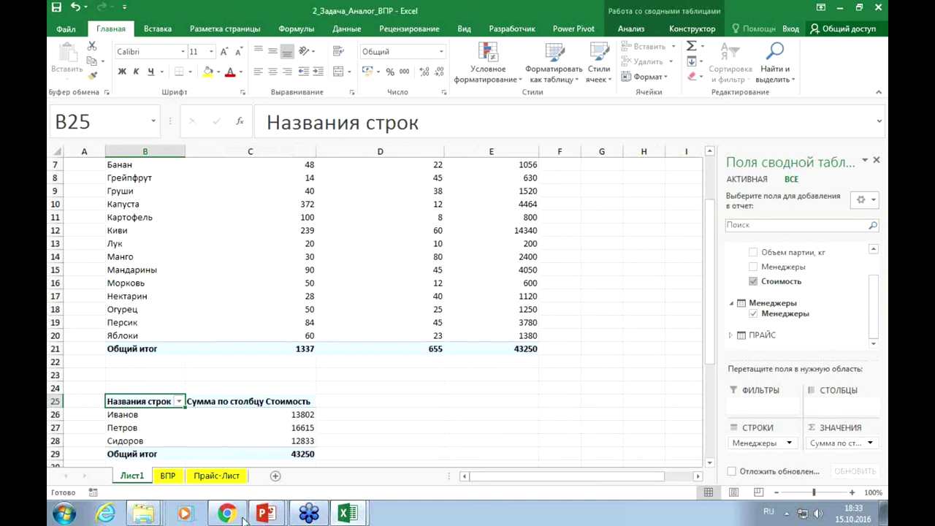
left_click(168, 476)
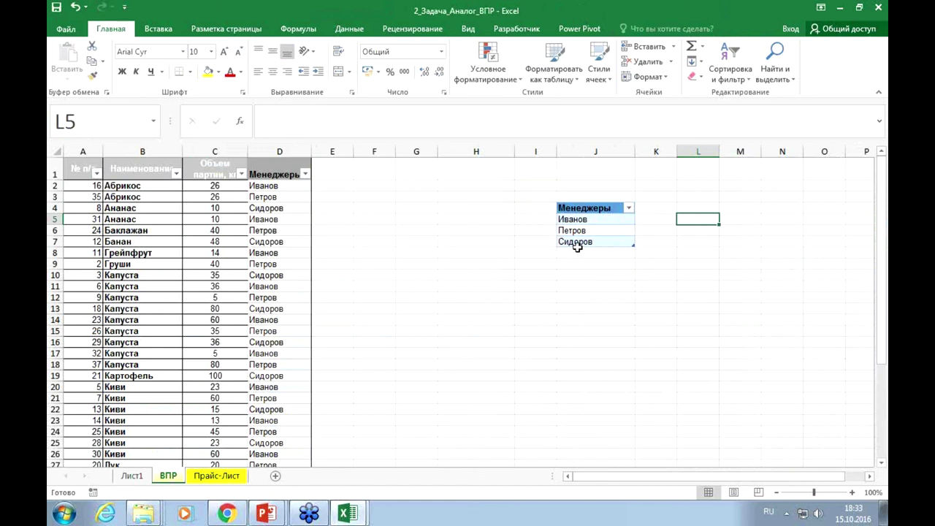
left_click_drag(579, 219, 575, 242)
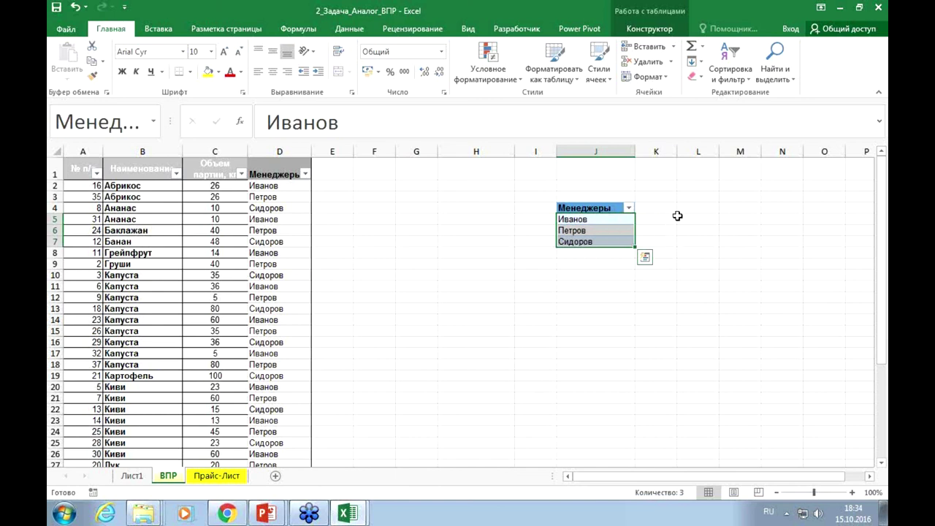
left_click(688, 273)
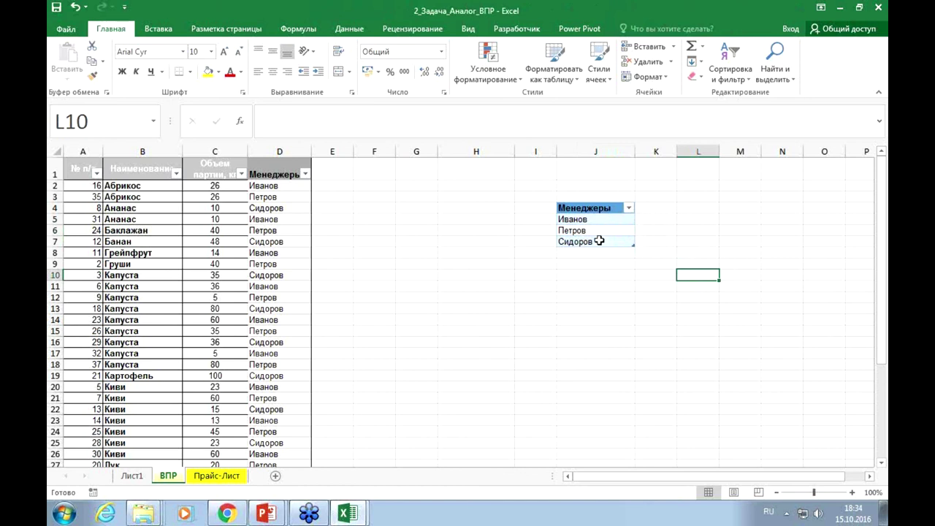
left_click(655, 327)
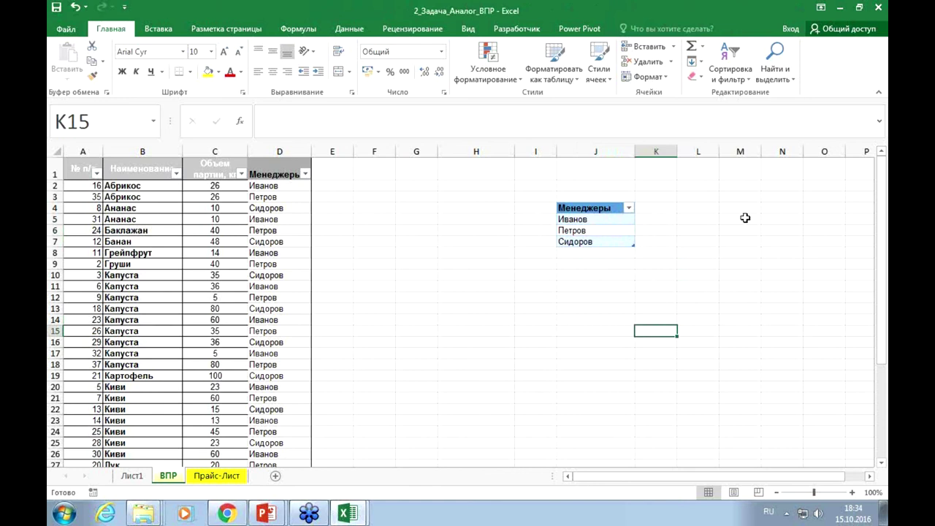
left_click(880, 8)
- Close the Excel window and choose Сохранить to keep the 2_Задача_Аналог_ВПР.xlsx changes
left_click(879, 8)
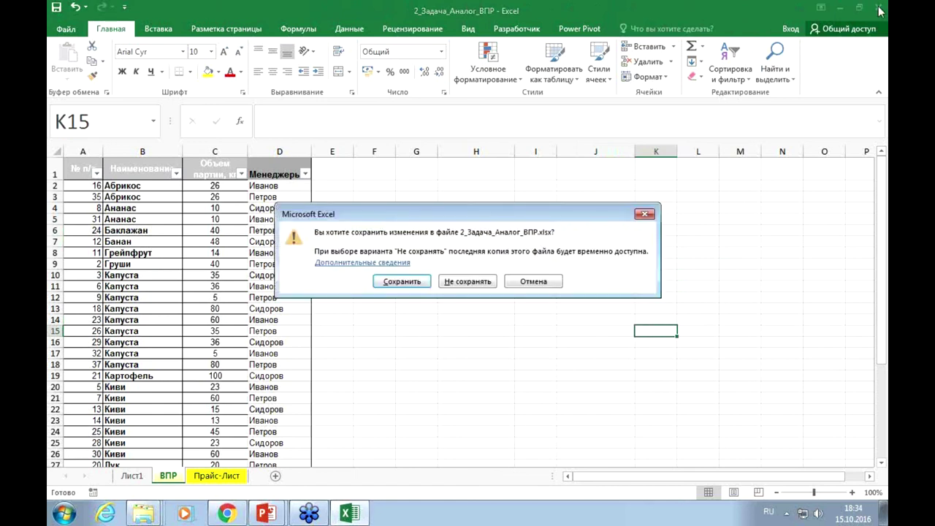
left_click(389, 284)
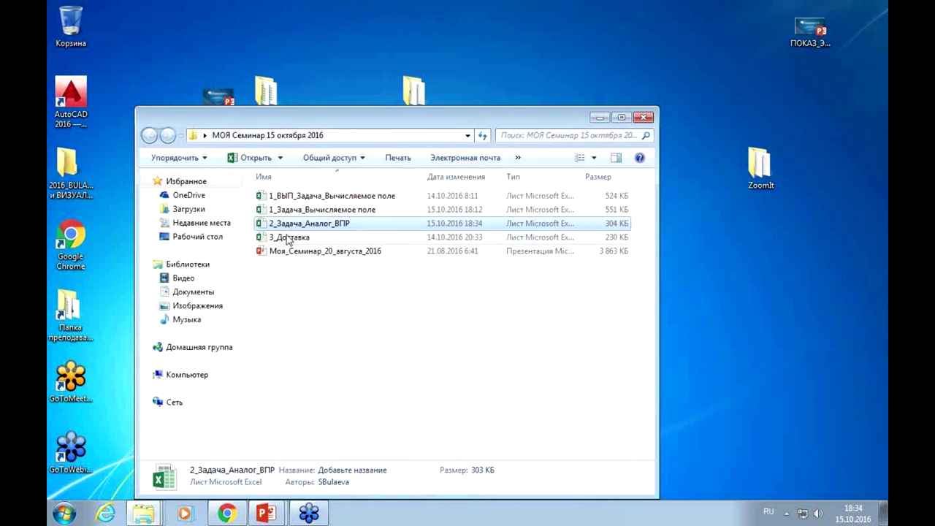
- Return to the МОЯ Семинар 15 октября 2016 folder listing 2_Задача_Аналог_ВПР updated at 18:34
mouse_move(286, 242)
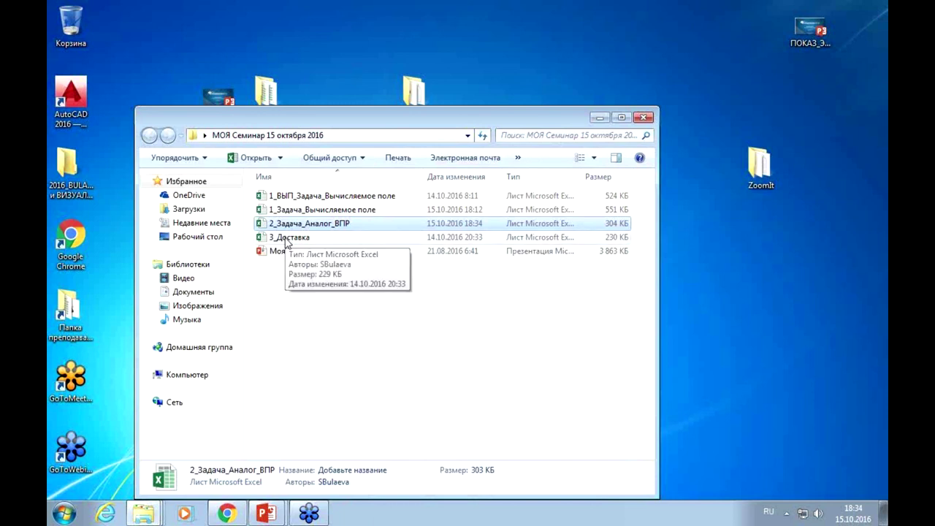
- Open 3_Доставка, review the Доставка shipping table, then return to Лист1's column of dates
double_click(286, 240)
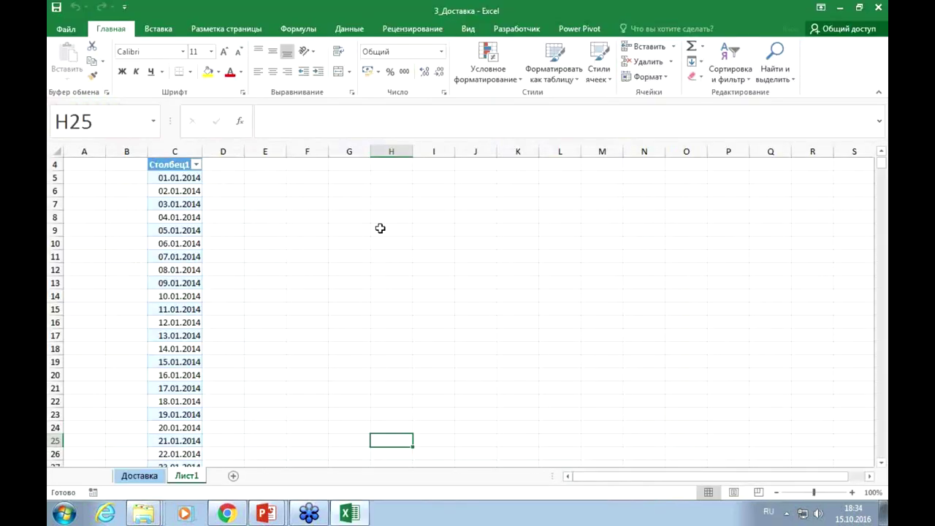
left_click(138, 475)
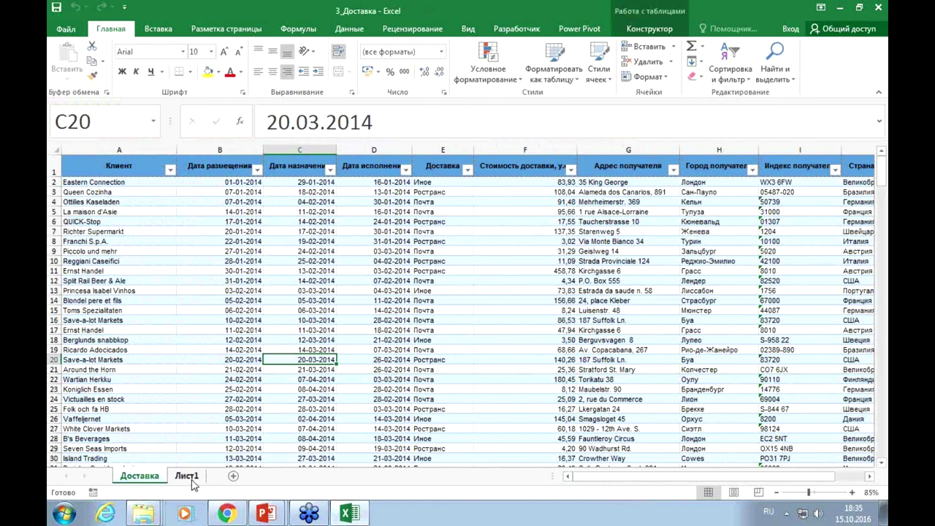
left_click(187, 476)
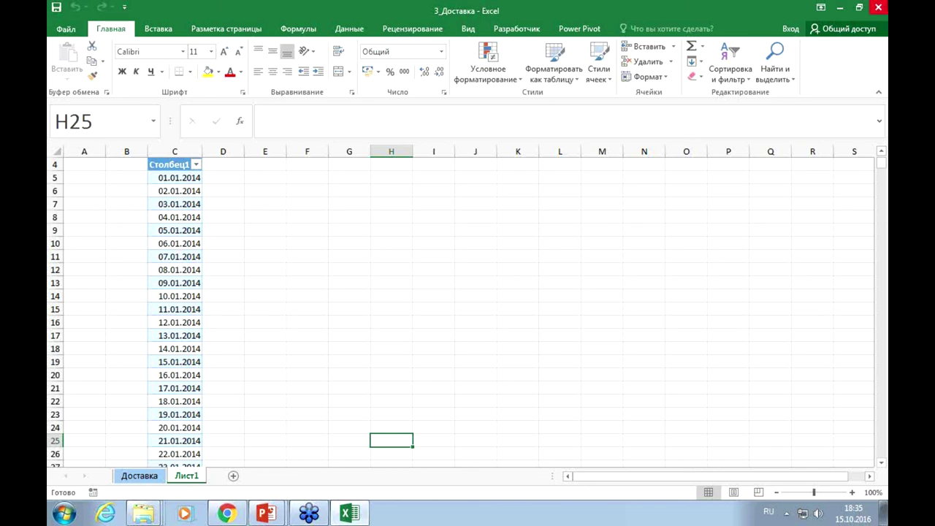
left_click(276, 514)
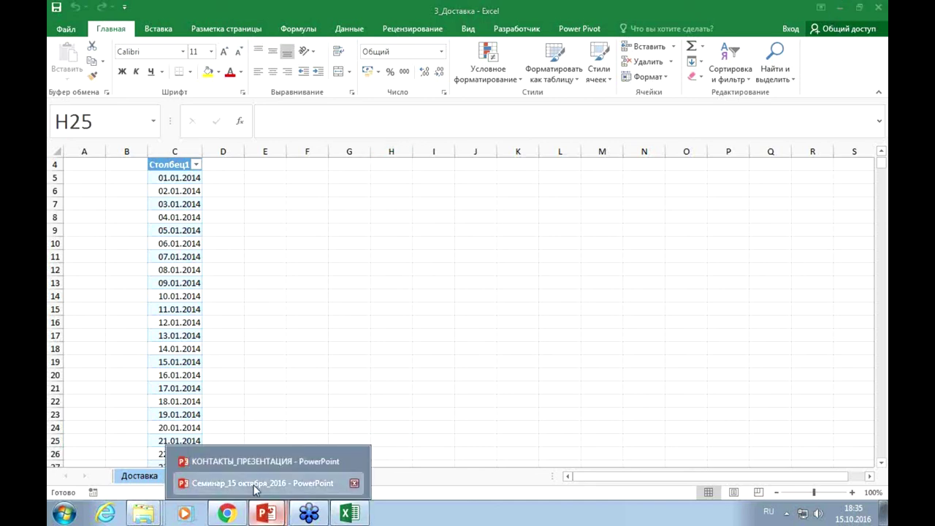
- Switch to the Семинар_15 октября_2016 presentation and display slide 19, «Группировка»
left_click(254, 483)
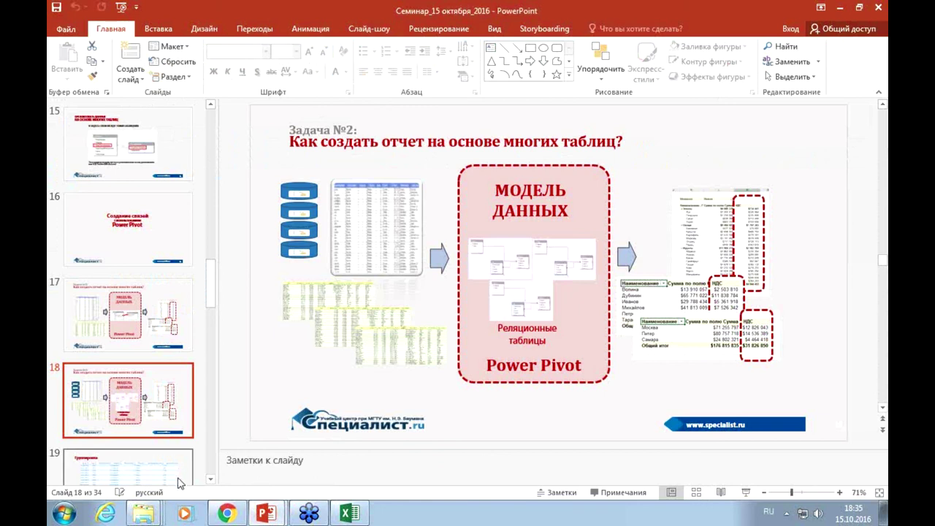
left_click(210, 480)
left_click(210, 482)
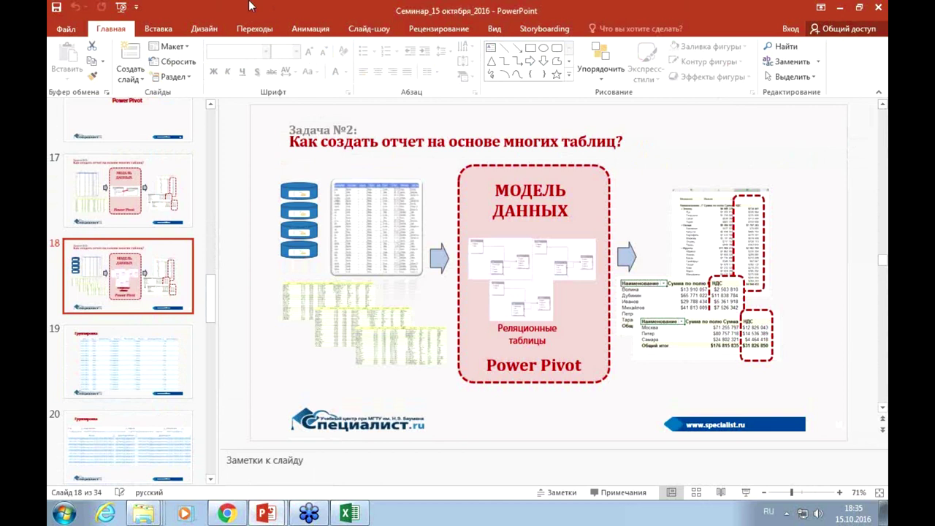
left_click(161, 361)
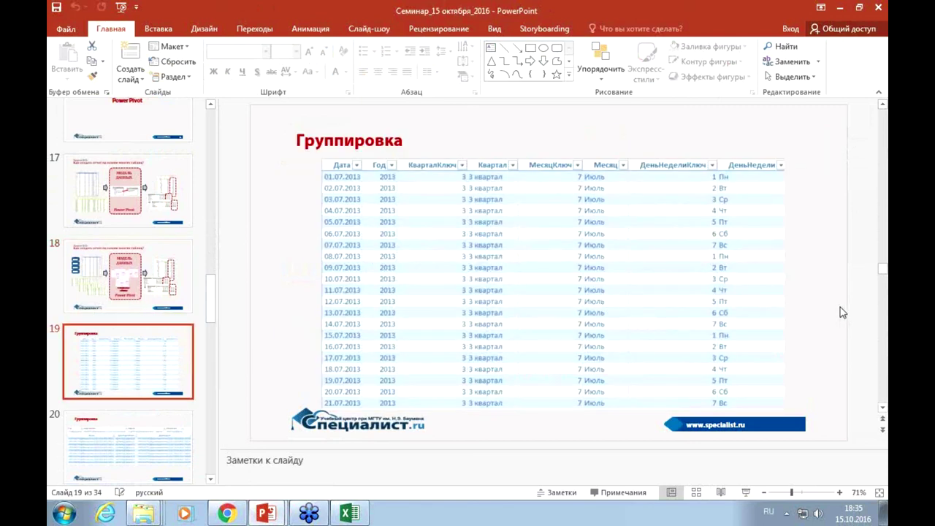
scroll(847, 314, "up", 1)
scroll(840, 312, "up", 2)
scroll(840, 312, "down", 3)
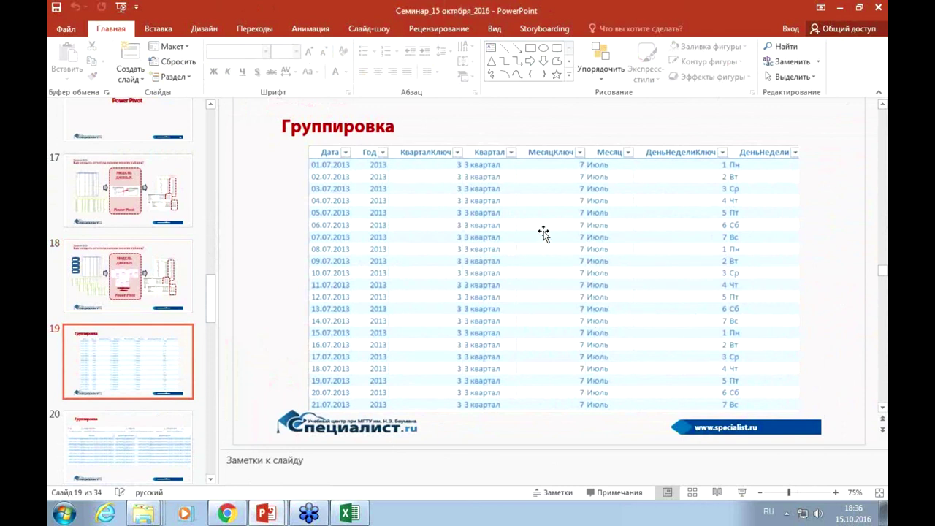
left_click(143, 452)
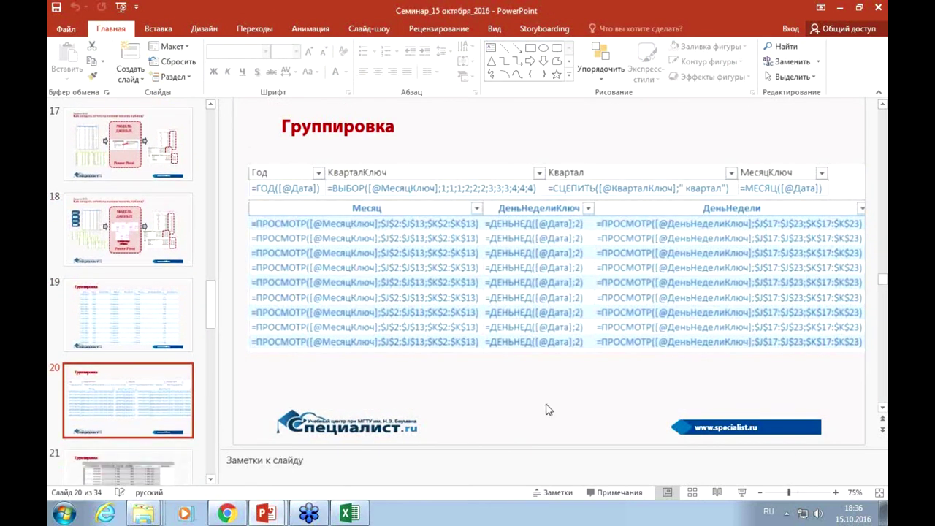
- Browse slides 20 and 19's date table, then settle on slide 21's MonthNumber/Month/Year/Quarter grid
key("Down")
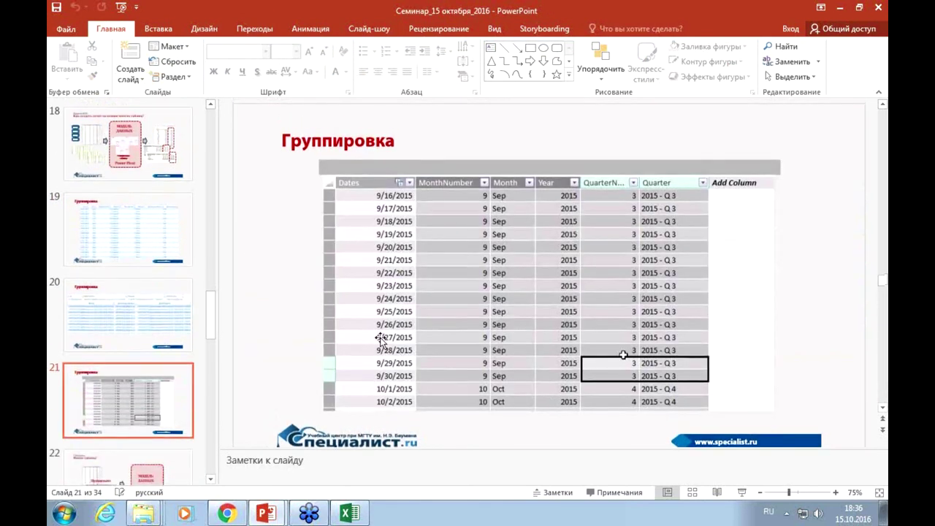
left_click(146, 310)
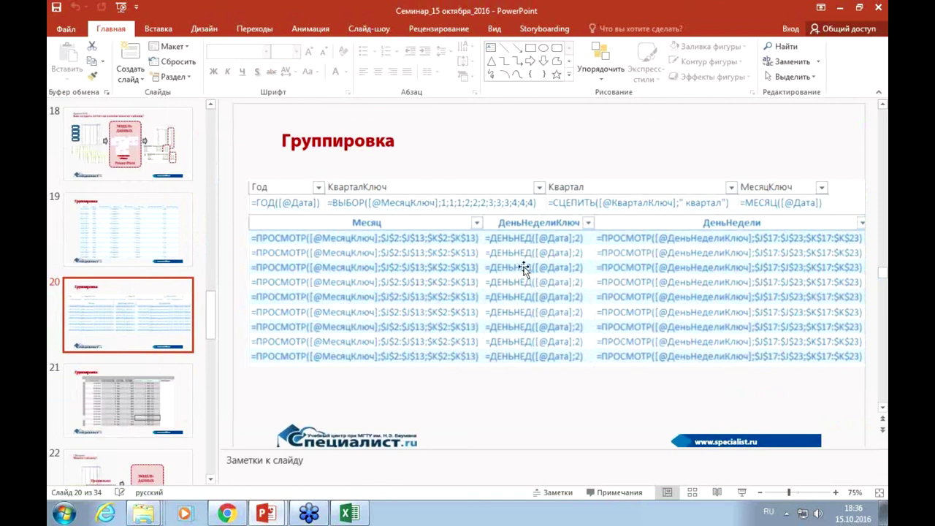
left_click(175, 232)
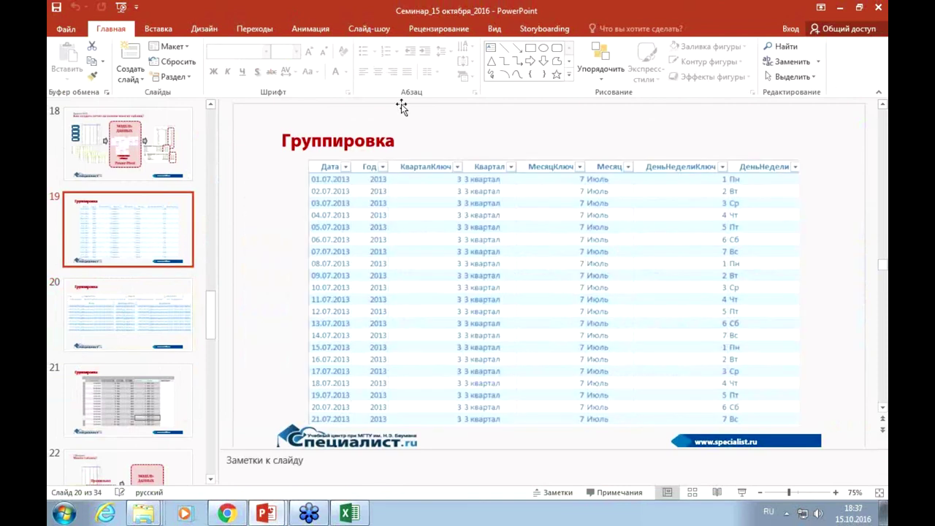
left_click(329, 213)
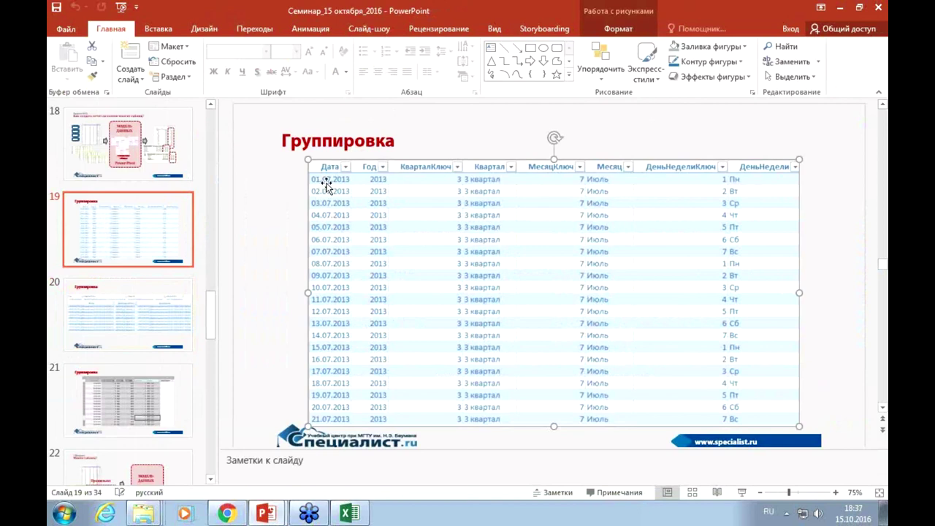
left_click(152, 401)
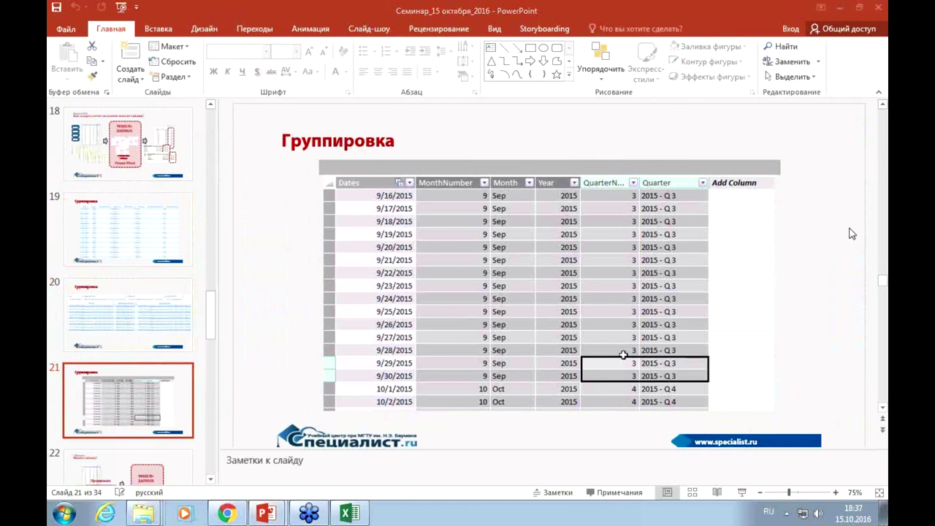
left_click(741, 166)
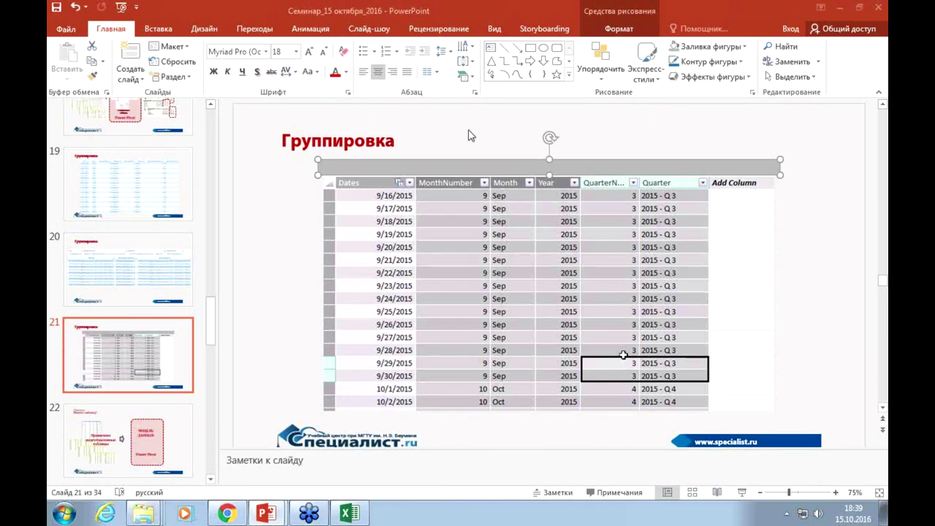
left_click(577, 438)
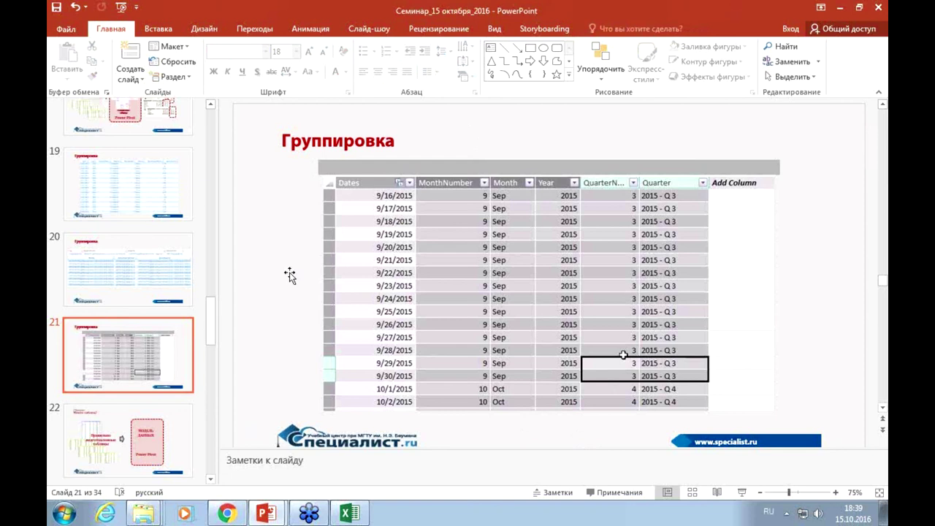
- Run the slide show from slide 21 with Shift+F5, advancing to «Много таблиц?» and onward
key("shift+F5")
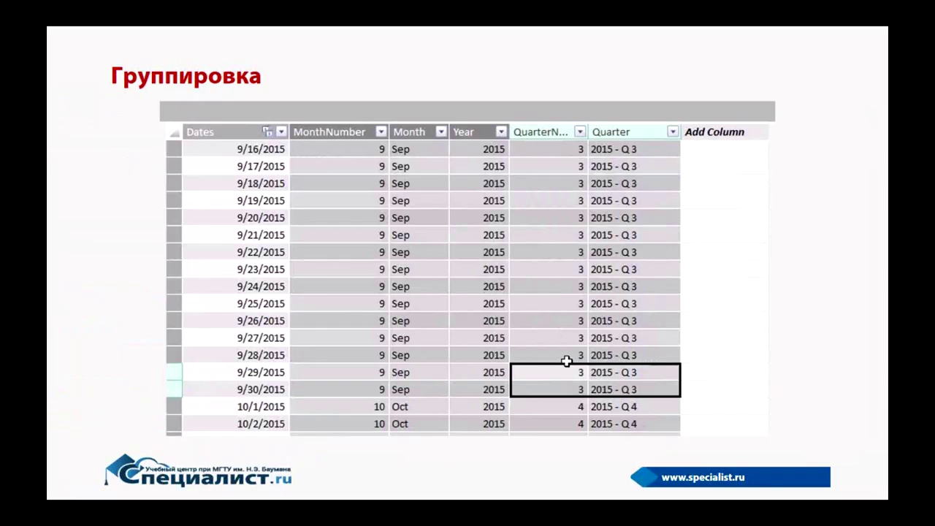
key("Right")
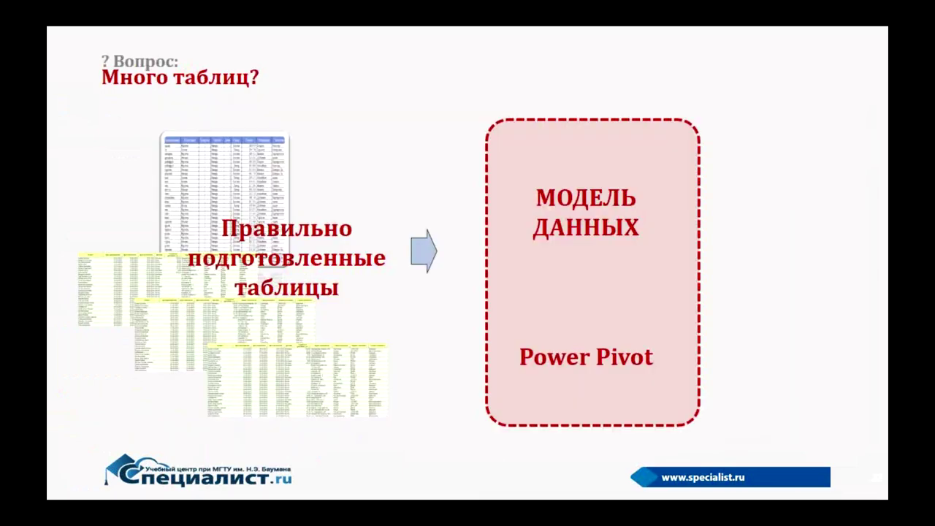
key("Right")
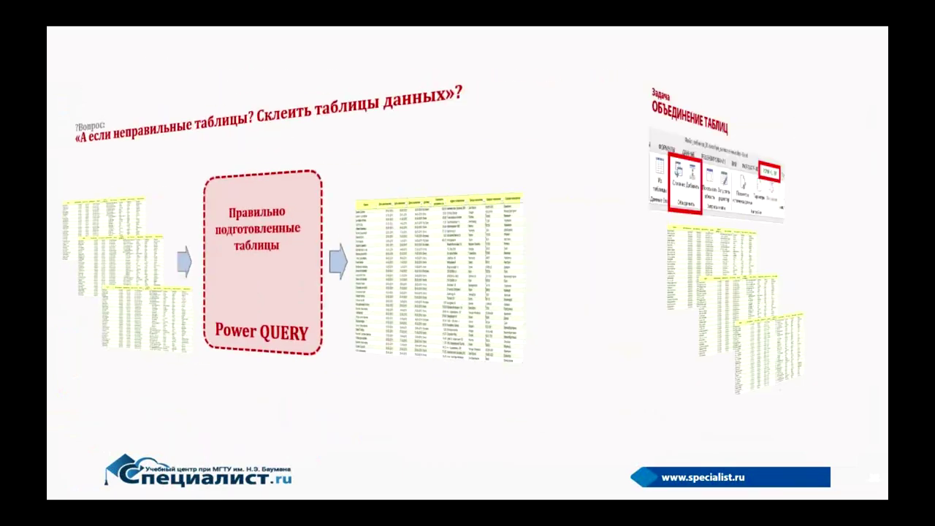